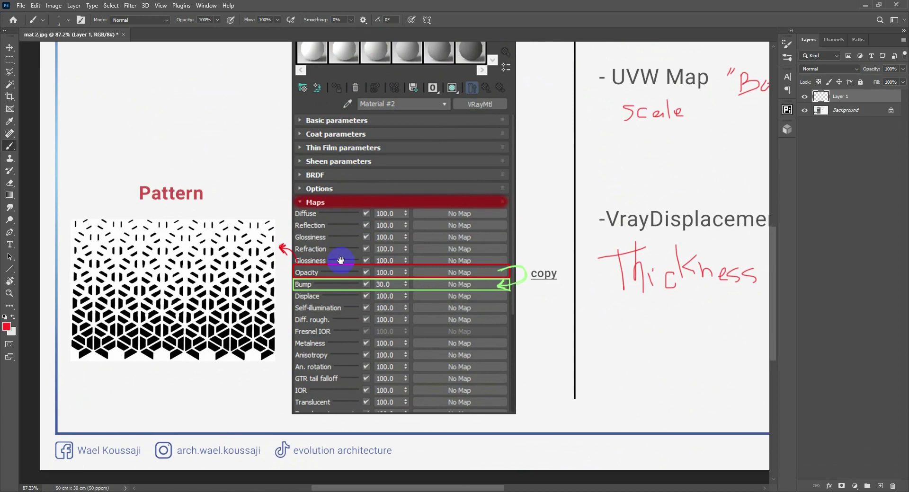
pyautogui.keyDown('alt'); pyautogui.scroll(2, 340, 259); pyautogui.keyUp('alt')
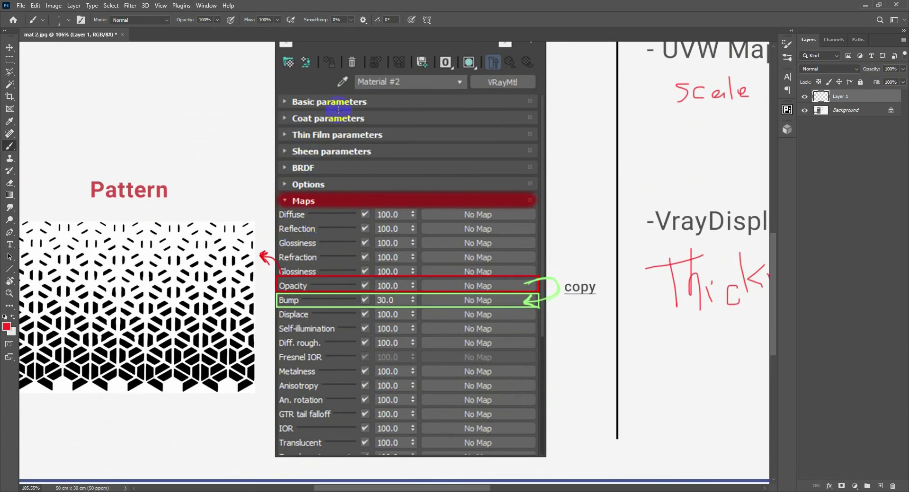
pyautogui.moveTo(328, 198)
pyautogui.mouseDown()
pyautogui.moveTo(264, 211)
pyautogui.moveTo(328, 203)
pyautogui.mouseUp()
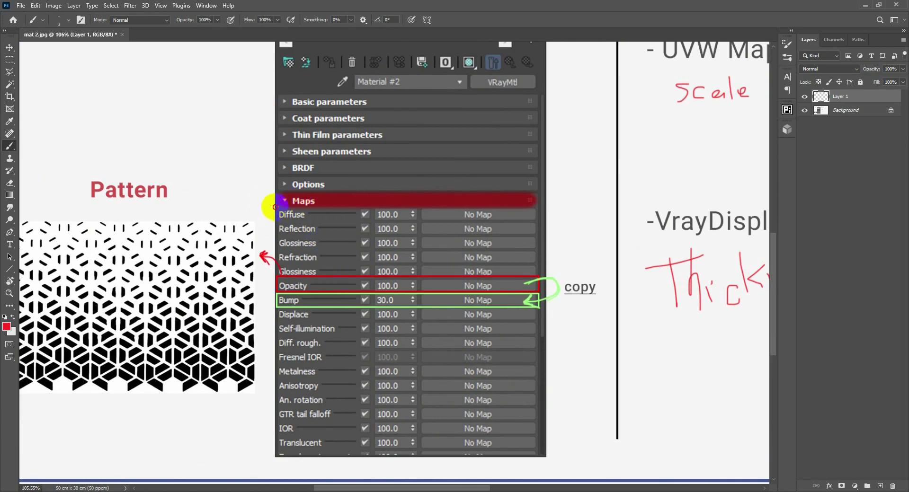
pyautogui.moveTo(275, 207)
pyautogui.mouseDown()
pyautogui.moveTo(264, 390)
pyautogui.moveTo(272, 446)
pyautogui.mouseUp()
pyautogui.hotkey('ctrl', 'z')
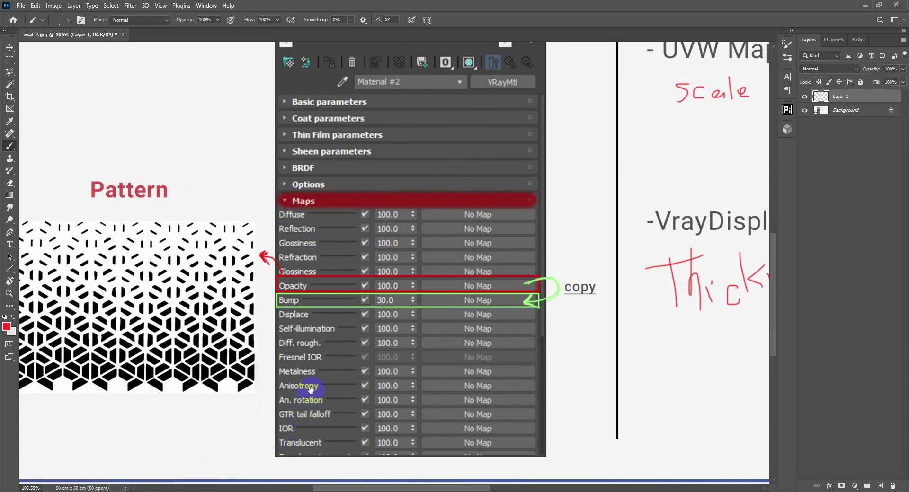
# Draw a second red arrow from the Opacity row to the lower part of the pattern image
pyautogui.moveTo(311, 390); pyautogui.dragTo(358, 365)
pyautogui.moveTo(294, 262); pyautogui.dragTo(429, 284)
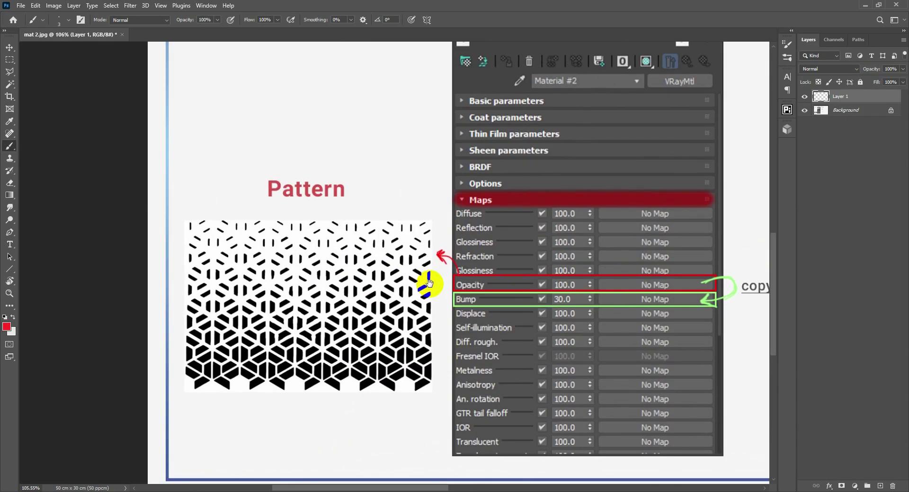
pyautogui.keyDown('alt'); pyautogui.scroll(2, 464, 288); pyautogui.keyUp('alt')
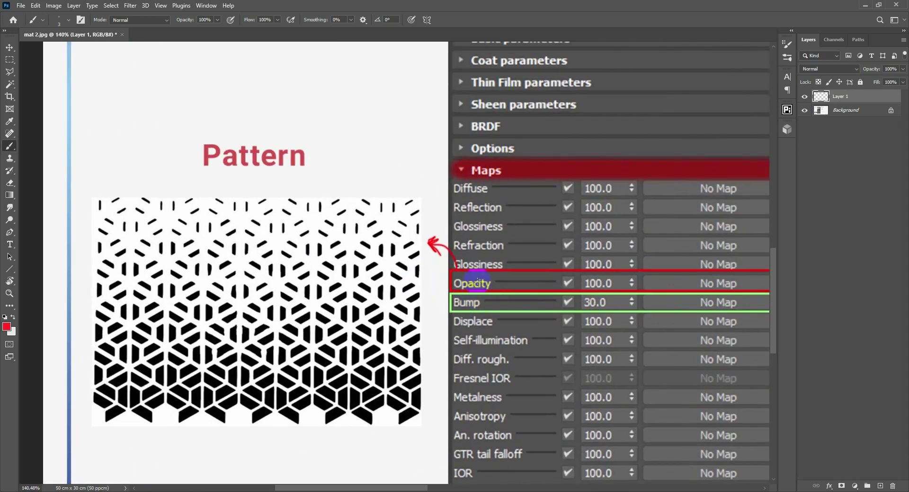
pyautogui.moveTo(464, 269)
pyautogui.mouseDown()
pyautogui.moveTo(489, 285)
pyautogui.moveTo(433, 311)
pyautogui.mouseUp()
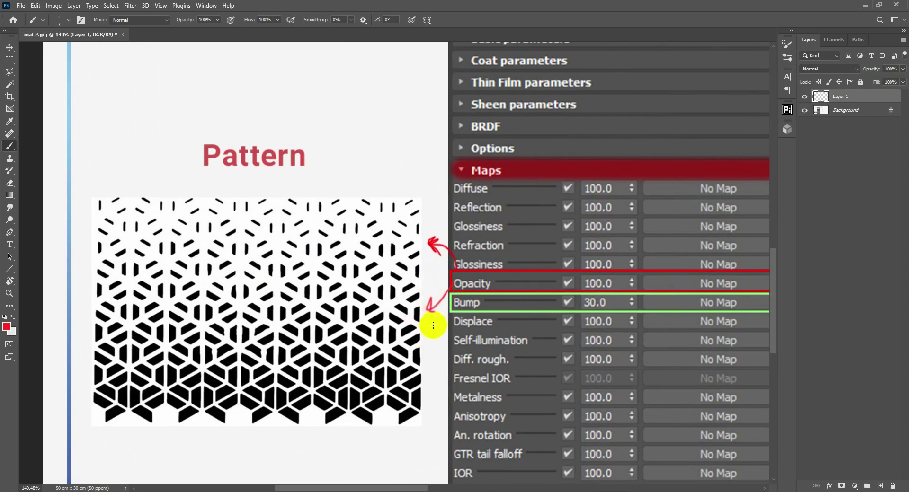
# Sketch two small red arrows and a red X beside the pattern's edge, marking its white and black areas
pyautogui.keyDown('alt'); pyautogui.scroll(5, 427, 331); pyautogui.keyUp('alt')
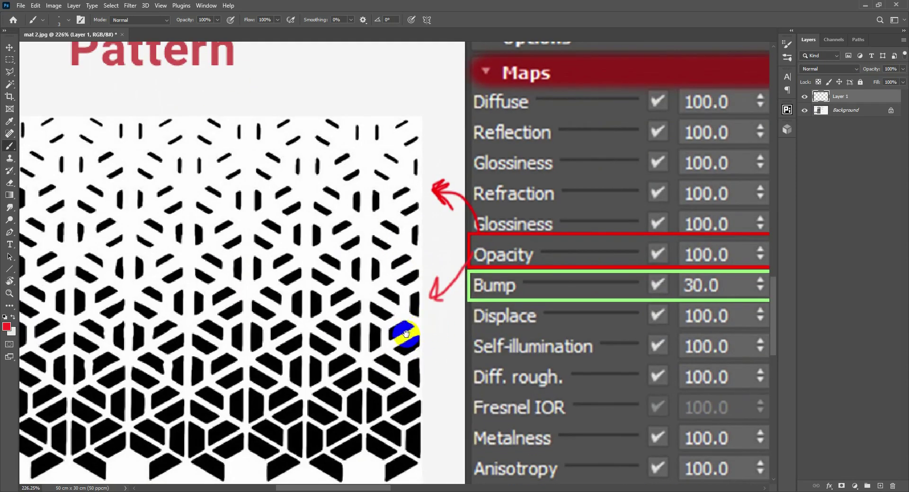
pyautogui.moveTo(405, 334); pyautogui.dragTo(415, 305)
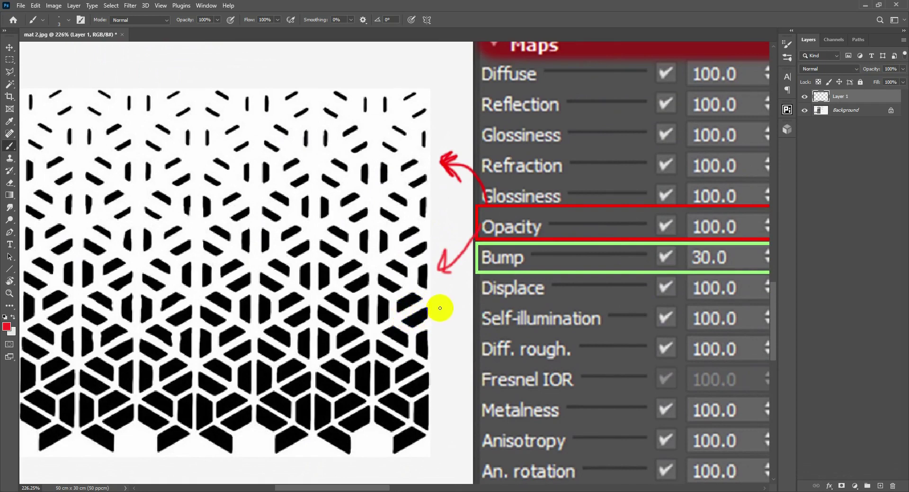
pyautogui.click(428, 300)
pyautogui.moveTo(427, 304)
pyautogui.mouseDown()
pyautogui.moveTo(444, 301)
pyautogui.moveTo(421, 319)
pyautogui.moveTo(445, 337)
pyautogui.moveTo(447, 366)
pyautogui.moveTo(468, 370)
pyautogui.mouseUp()
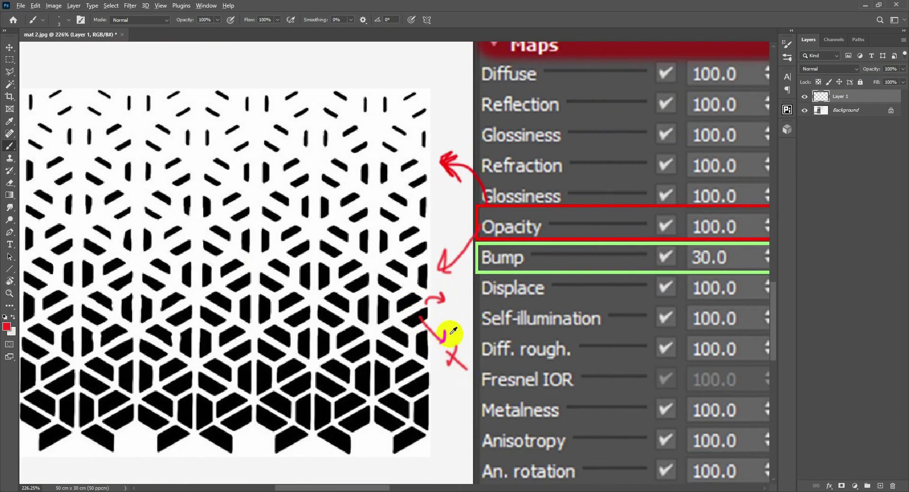
pyautogui.keyDown('alt'); pyautogui.scroll(-7, 450, 334); pyautogui.keyUp('alt')
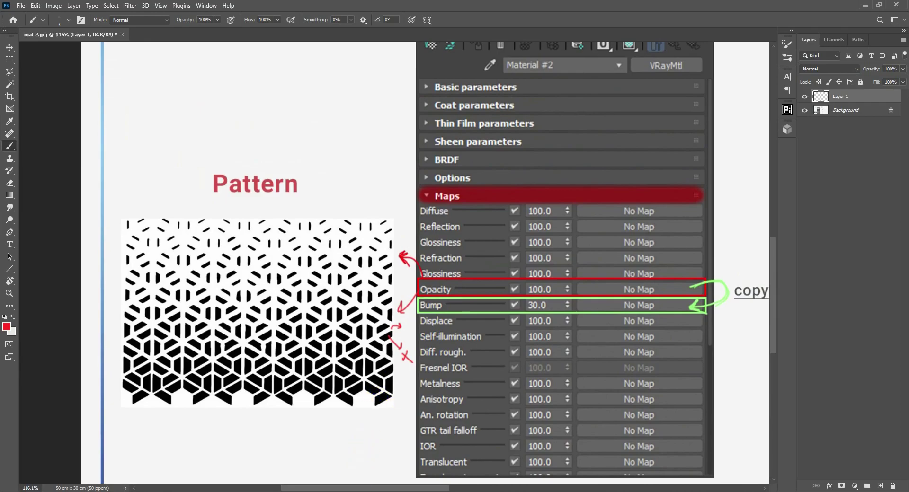
# Switch to 3ds Max and select the upright green plane in the perspective view
pyautogui.hotkey('alt', 'Tab')
pyautogui.moveTo(425, 295); pyautogui.dragTo(497, 279, button='middle')
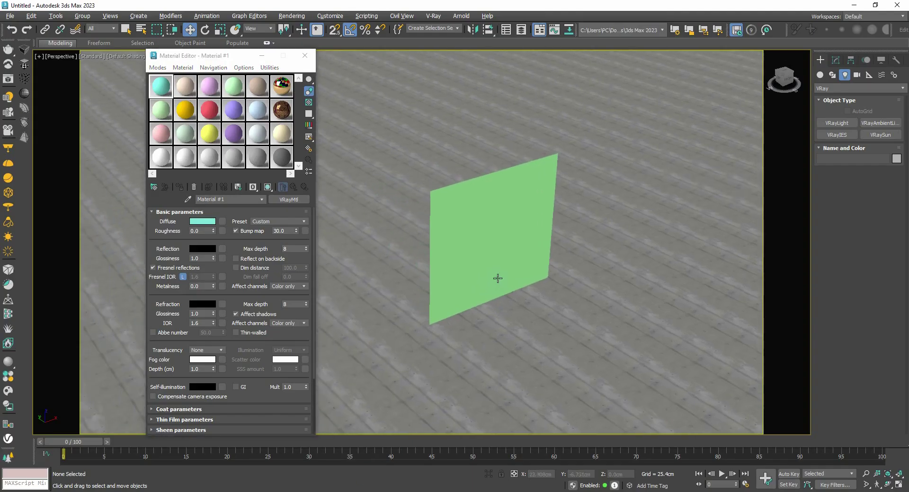
pyautogui.scroll(4, 491, 263)
pyautogui.click(493, 240)
pyautogui.scroll(-2, 492, 241)
pyautogui.moveTo(489, 247)
pyautogui.mouseDown(button='middle')
pyautogui.moveTo(481, 258)
pyautogui.moveTo(463, 249)
pyautogui.moveTo(484, 250)
pyautogui.mouseUp(button='middle')
# Collapse Material #1's Basic parameters and BRDF sections and expand its Maps section to show the Opacity slot
pyautogui.moveTo(161, 95); pyautogui.dragTo(174, 205)
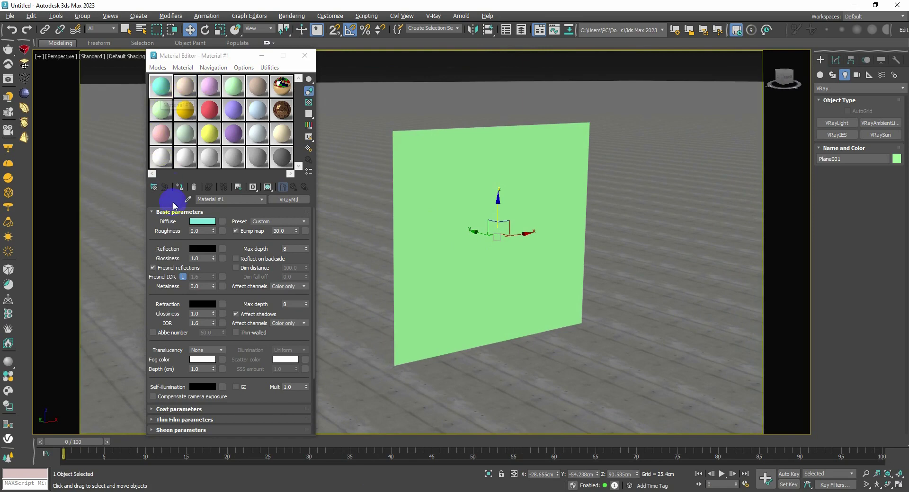
pyautogui.click(176, 212)
pyautogui.click(164, 254)
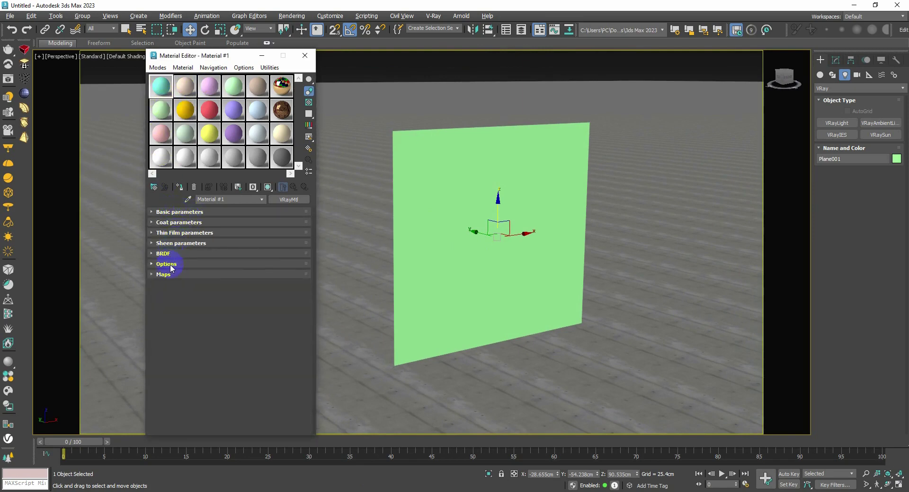
pyautogui.click(164, 276)
pyautogui.moveTo(172, 259); pyautogui.dragTo(173, 291)
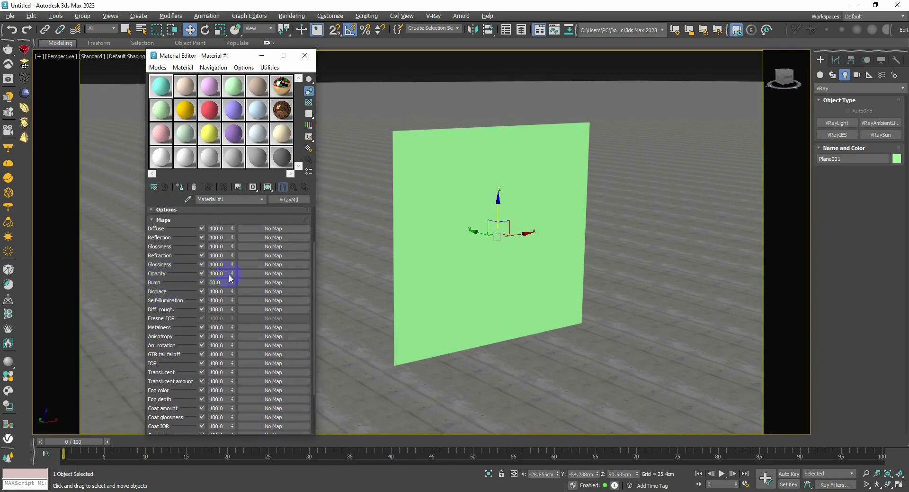
# Add a general Bitmap map to the Opacity slot without choosing an image file, and return to the parent material
pyautogui.click(287, 275)
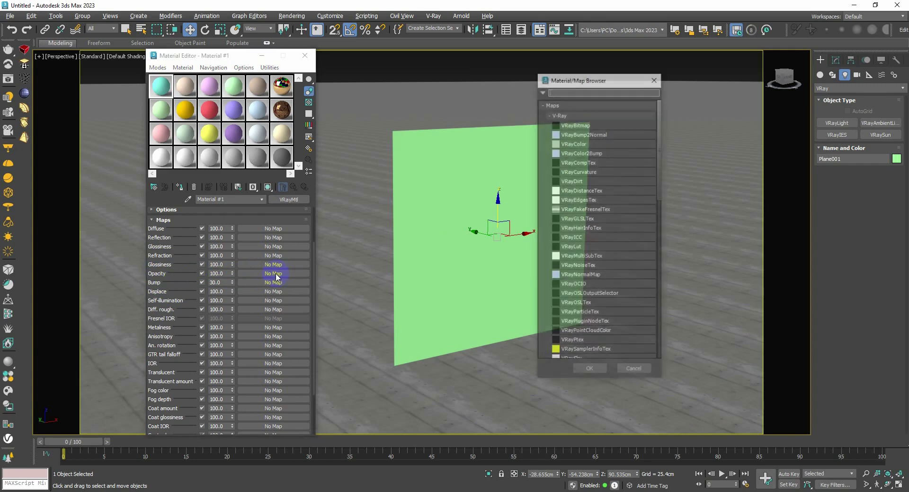
pyautogui.click(549, 114)
pyautogui.click(553, 151)
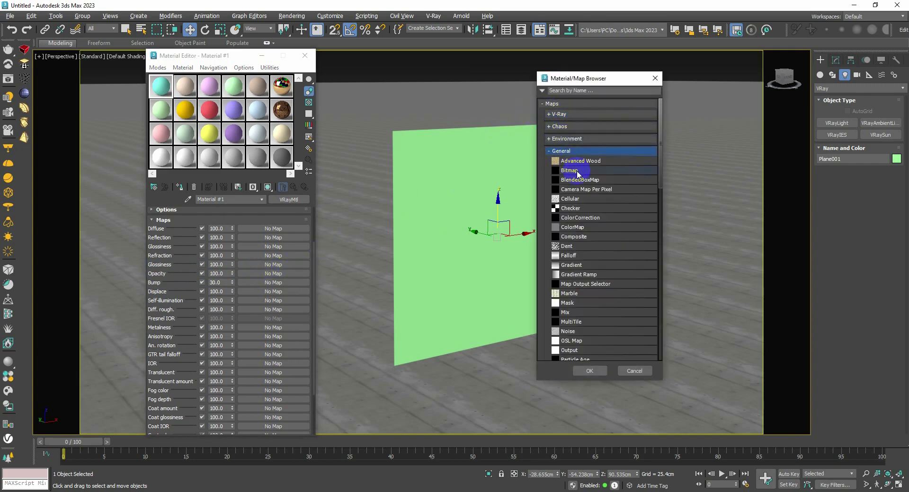
pyautogui.doubleClick(573, 171)
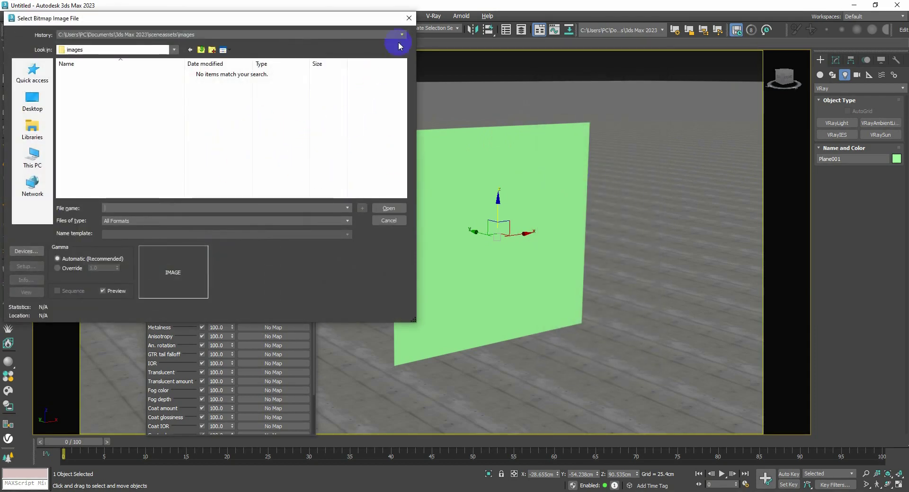
pyautogui.click(407, 19)
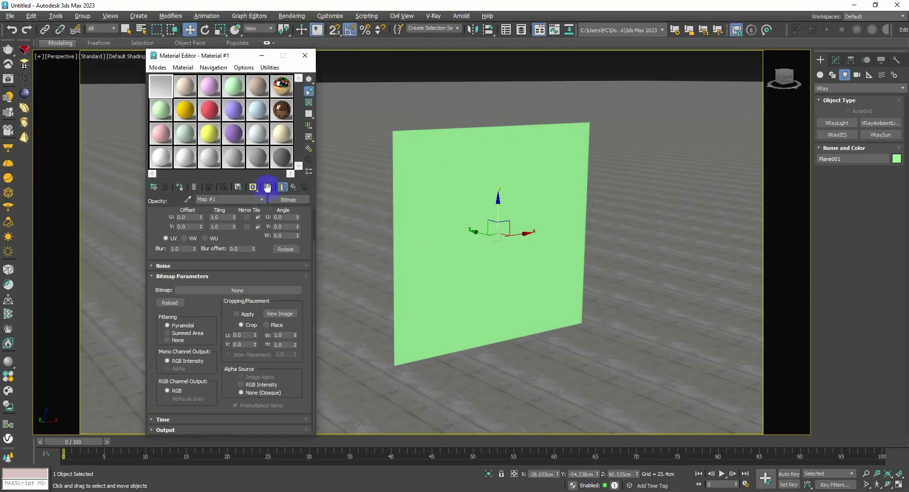
pyautogui.click(294, 187)
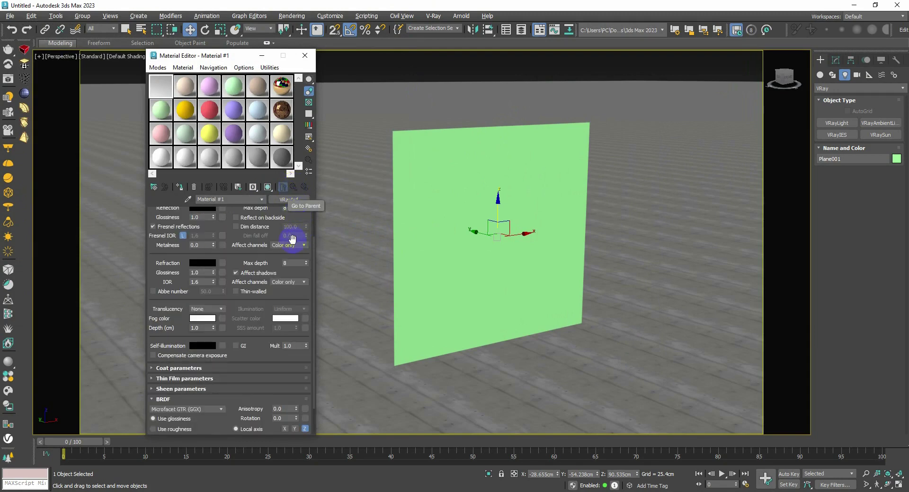
# Reopen Material #1's Maps section and clear the empty Bitmap from the Opacity slot
pyautogui.scroll(-3, 314, 298)
pyautogui.click(156, 366)
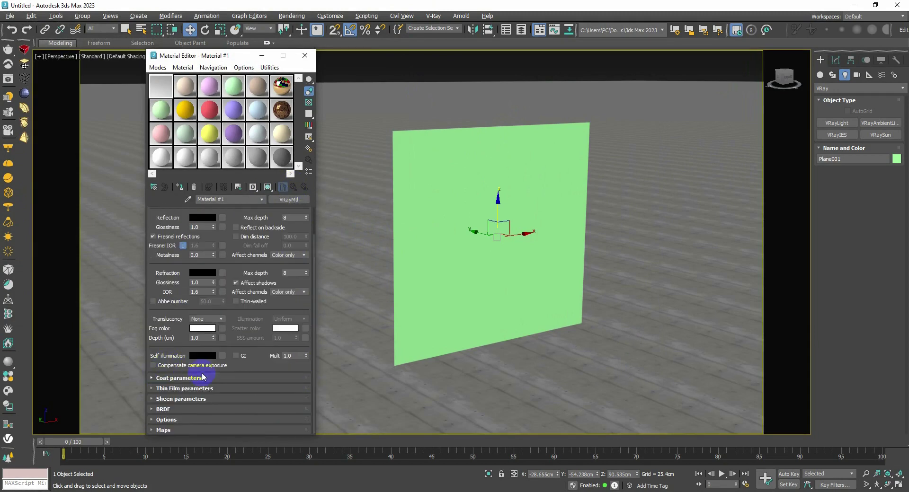
pyautogui.click(164, 431)
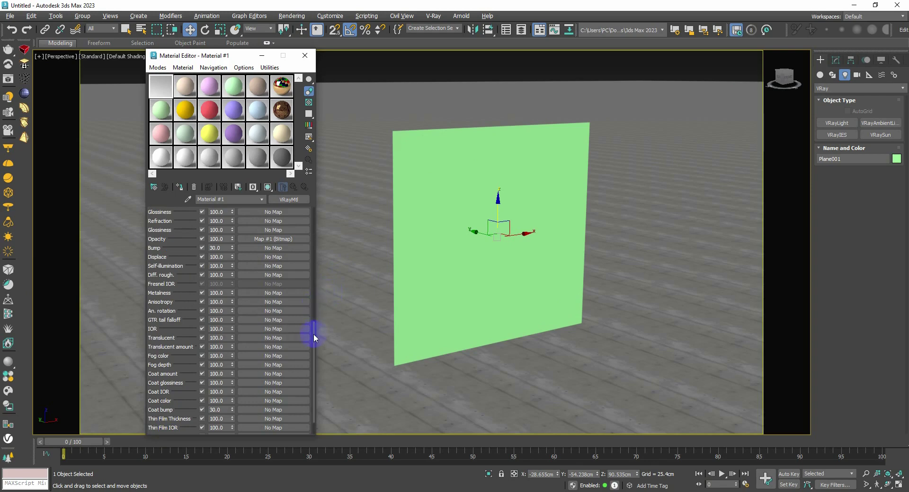
pyautogui.moveTo(314, 338); pyautogui.dragTo(316, 310)
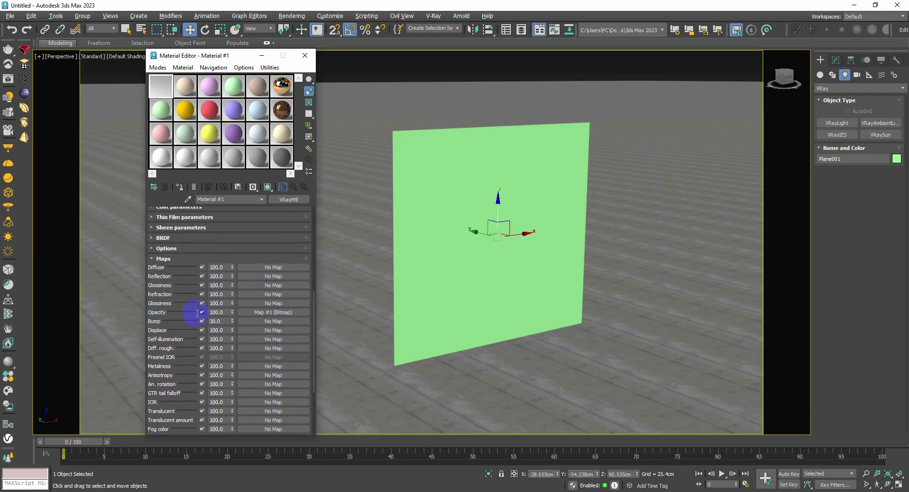
pyautogui.rightClick(289, 313)
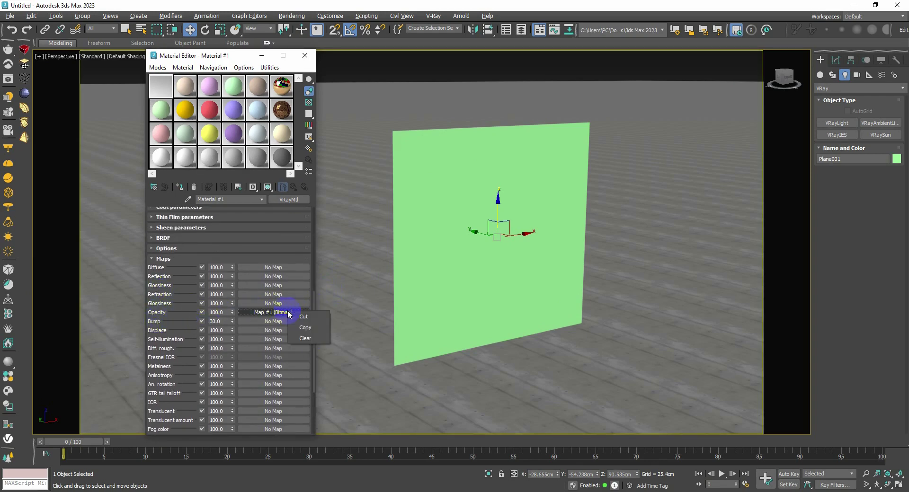
pyautogui.click(303, 340)
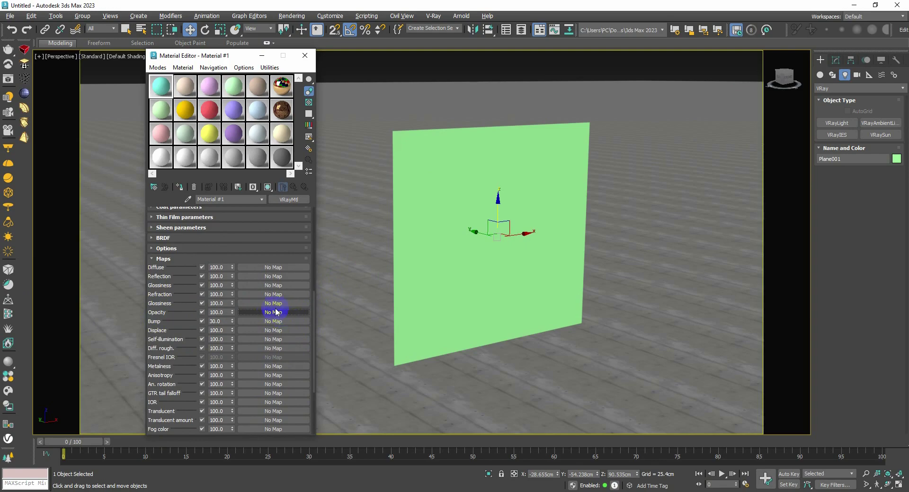
# Load the black-and-white pattern image from the desktop into Material #1's Opacity slot
pyautogui.press('super+d')
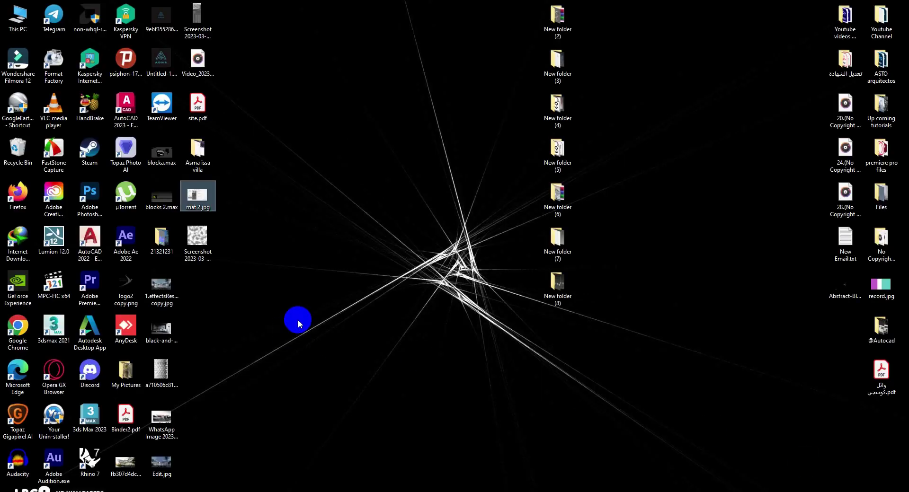
pyautogui.click(274, 313)
pyautogui.moveTo(161, 371); pyautogui.dragTo(289, 315)
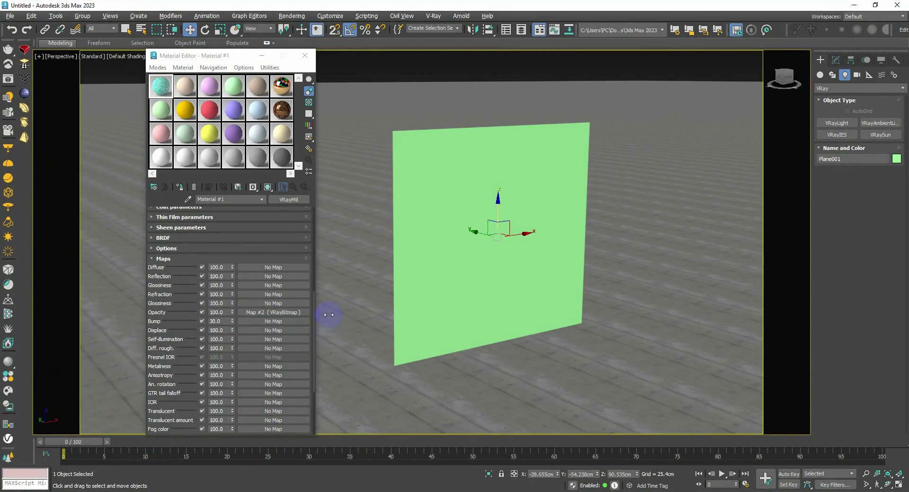
# Open an enlarged preview of Material #1, move it beside the plane, and compare the material with the Opacity map off and on
pyautogui.doubleClick(161, 90)
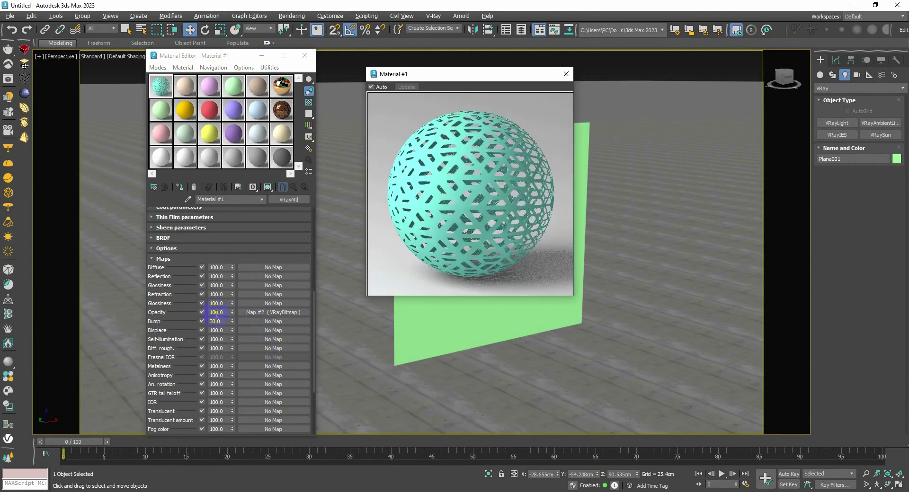
pyautogui.click(202, 313)
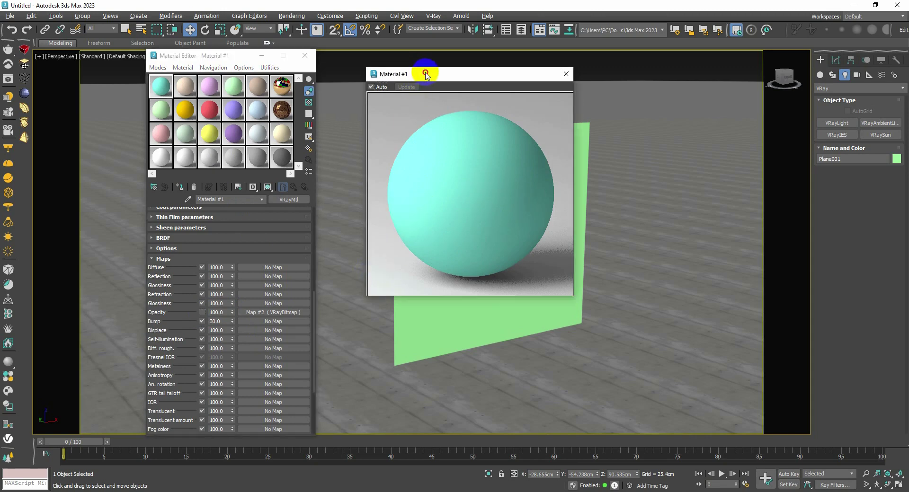
pyautogui.moveTo(424, 75); pyautogui.dragTo(686, 81)
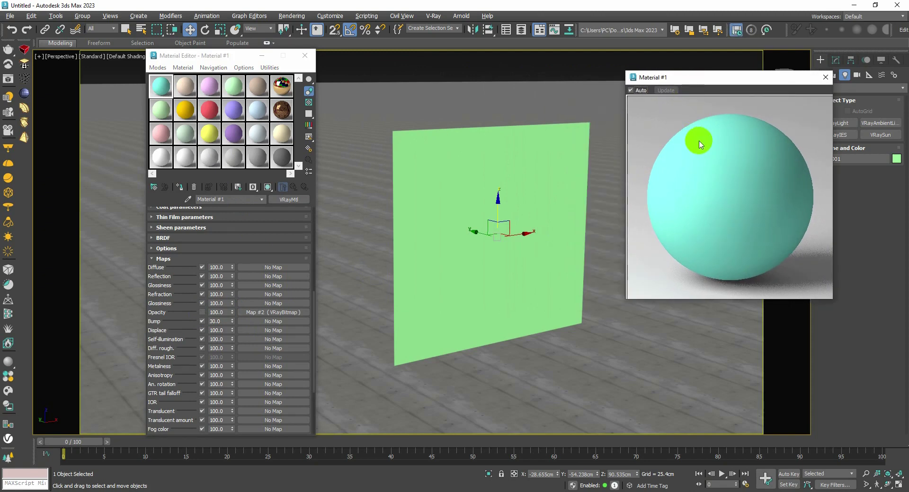
pyautogui.click(226, 314)
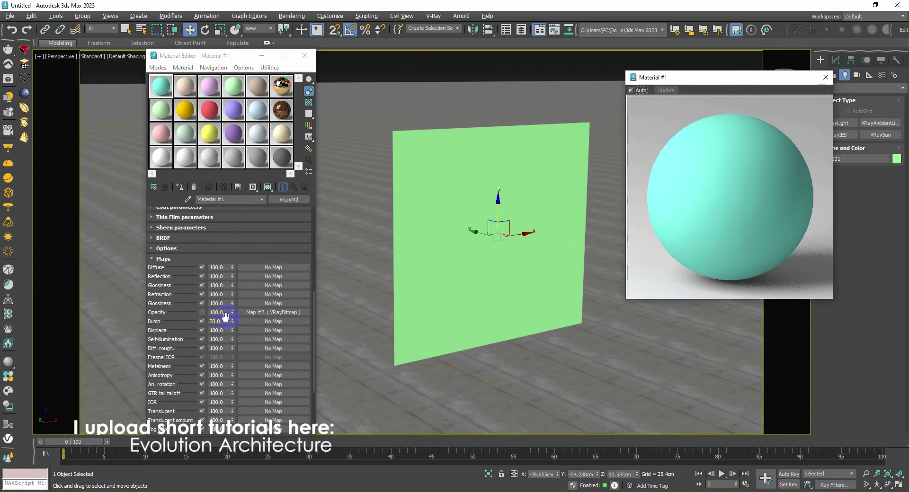
pyautogui.click(162, 314)
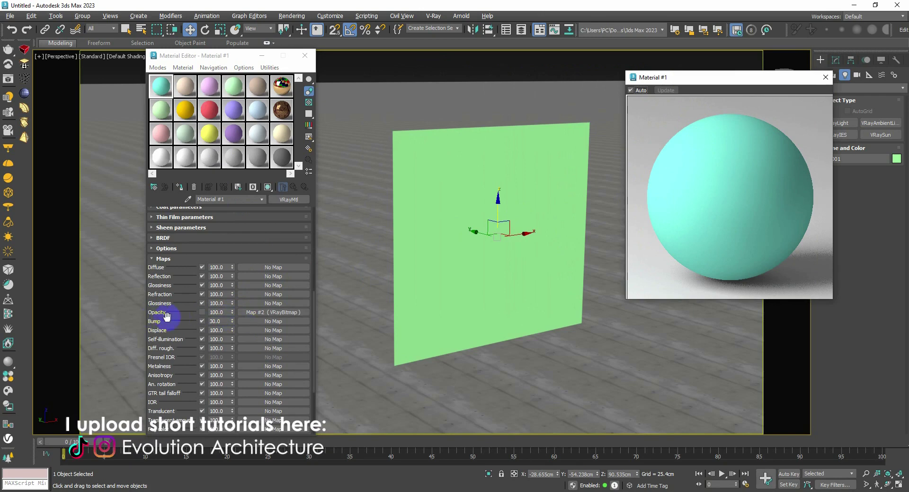
pyautogui.click(260, 316)
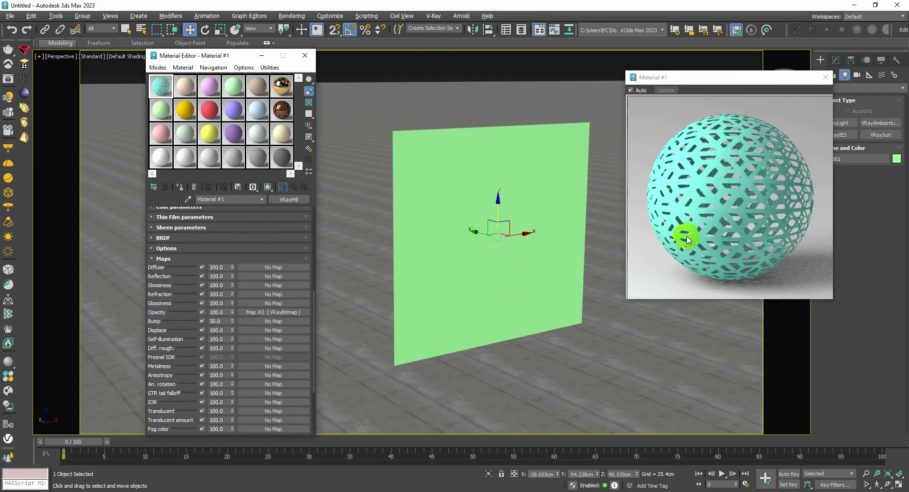
pyautogui.click(709, 176)
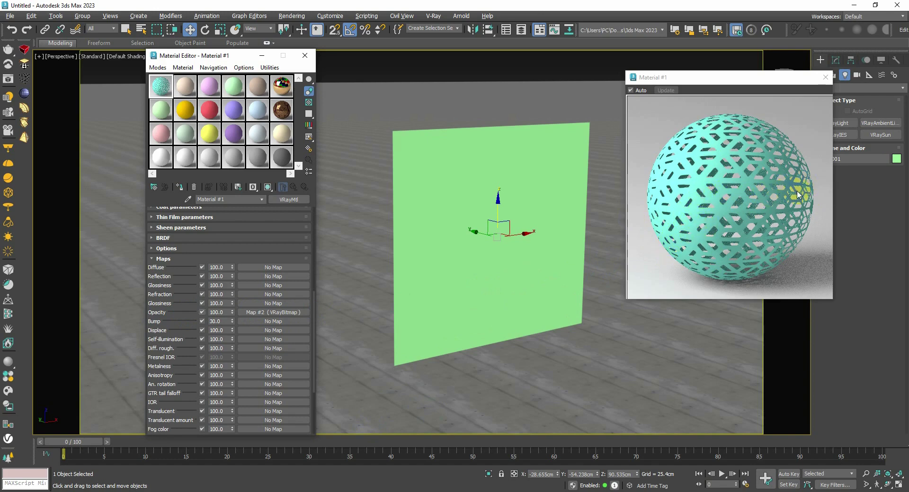
pyautogui.click(731, 230)
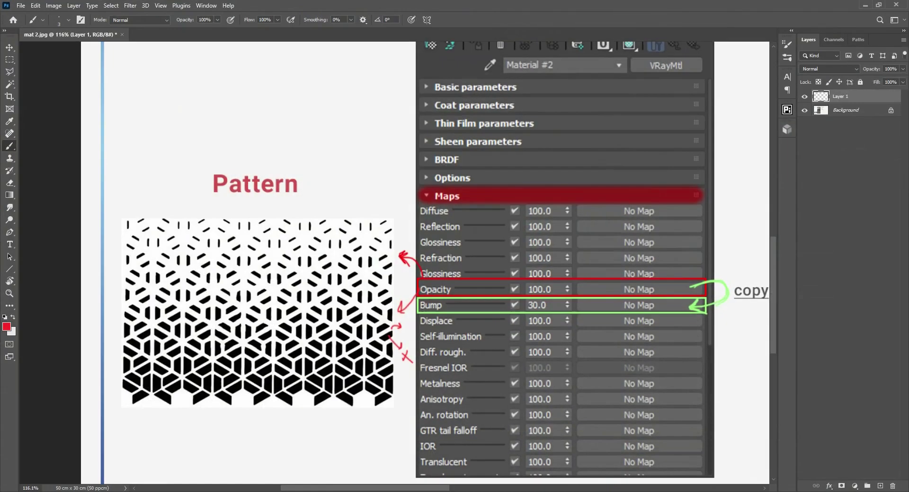
pyautogui.moveTo(122, 406)
pyautogui.mouseDown()
pyautogui.moveTo(308, 420)
pyautogui.moveTo(389, 409)
pyautogui.mouseUp()
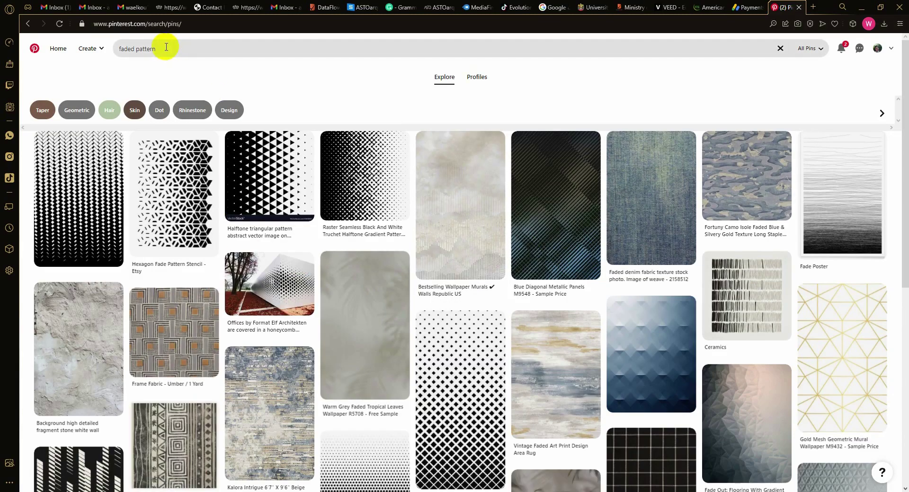
# Browse Pinterest's faded pattern results, open the halftone triangular pattern pin, and look through its related black-and-white patterns
pyautogui.click(155, 51)
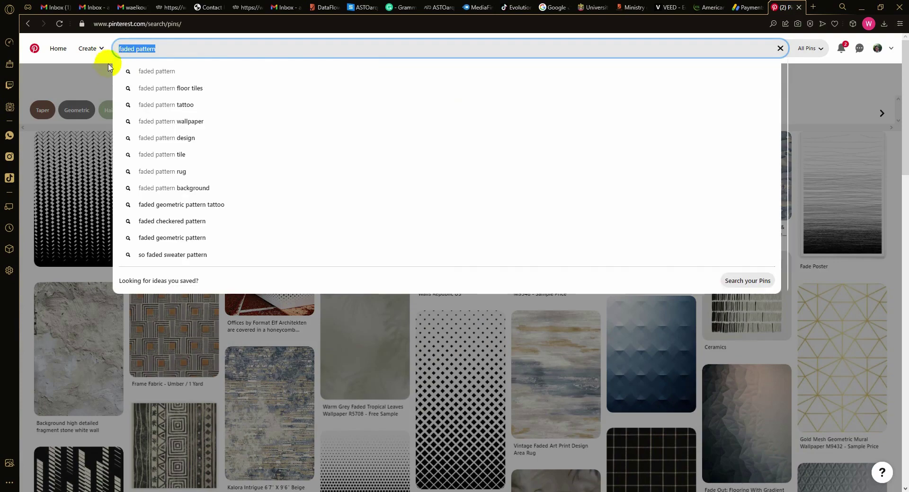
pyautogui.click(100, 72)
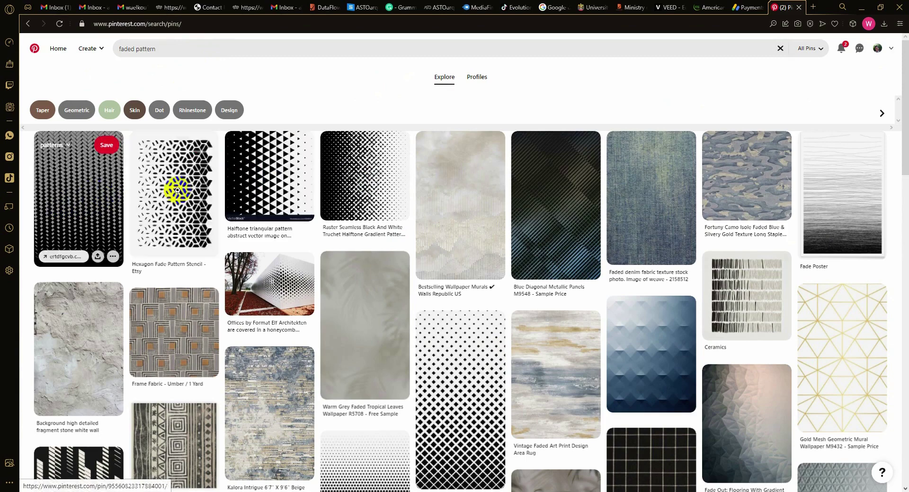
pyautogui.click(298, 180)
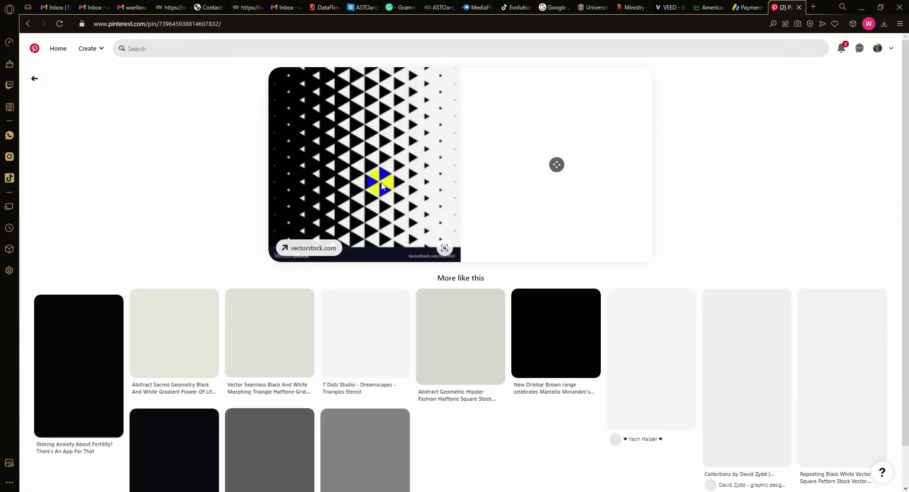
pyautogui.scroll(-2, 376, 189)
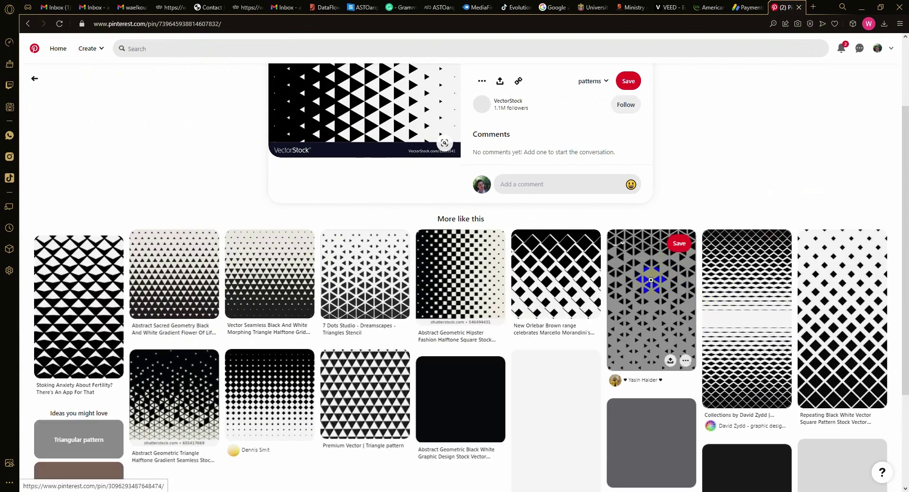
pyautogui.scroll(-4, 350, 290)
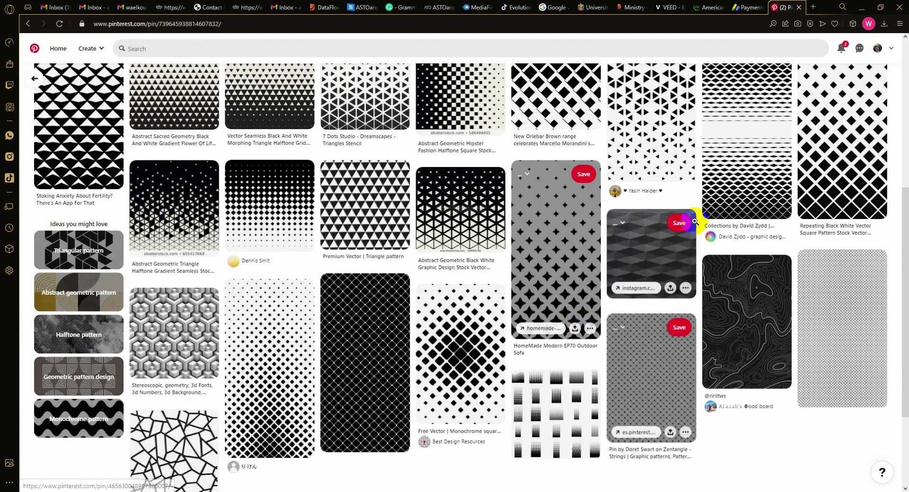
pyautogui.click(861, 10)
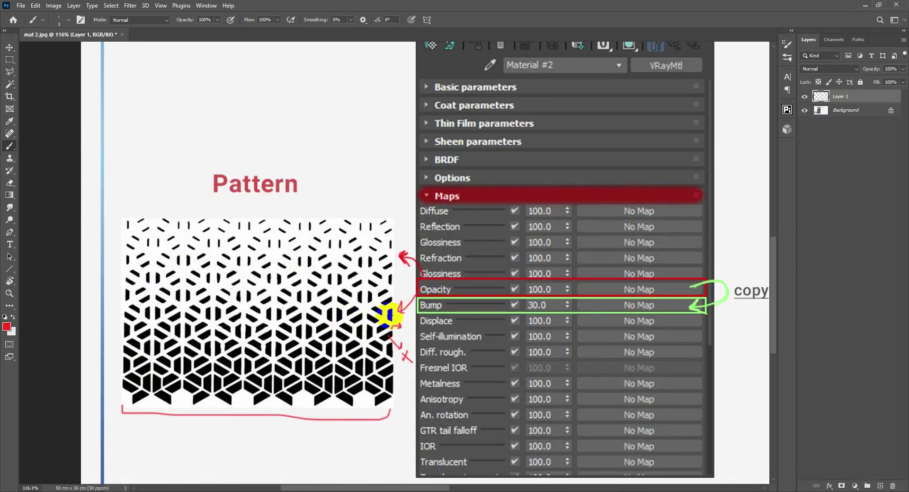
# In the Photoshop notes, circle the Opacity label in red and add an arrow from the pattern's white area to the handwritten word "plane"
pyautogui.moveTo(417, 282)
pyautogui.mouseDown()
pyautogui.moveTo(402, 289)
pyautogui.moveTo(442, 299)
pyautogui.mouseUp()
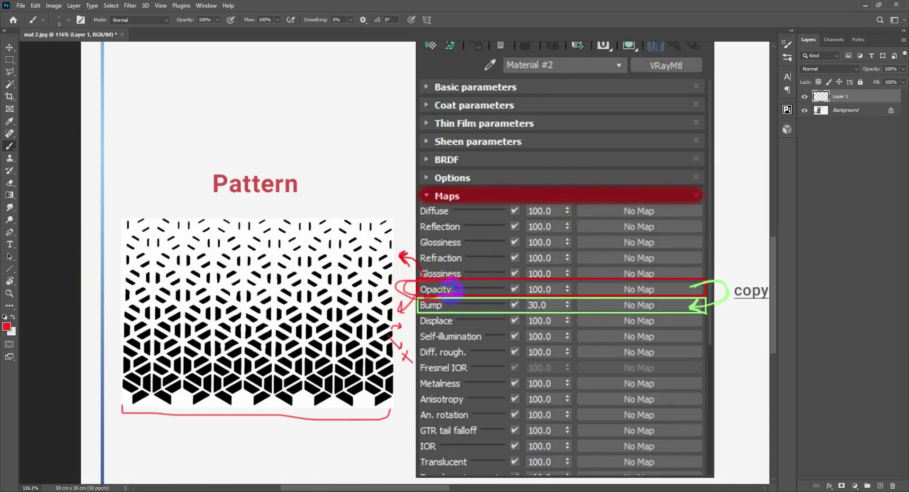
pyautogui.moveTo(351, 236)
pyautogui.mouseDown()
pyautogui.moveTo(367, 179)
pyautogui.moveTo(354, 174)
pyautogui.mouseUp()
pyautogui.moveTo(322, 152)
pyautogui.mouseDown()
pyautogui.moveTo(336, 149)
pyautogui.moveTo(327, 173)
pyautogui.mouseUp()
pyautogui.moveTo(342, 113)
pyautogui.mouseDown()
pyautogui.moveTo(355, 142)
pyautogui.moveTo(379, 135)
pyautogui.moveTo(383, 152)
pyautogui.moveTo(391, 146)
pyautogui.moveTo(394, 168)
pyautogui.mouseUp()
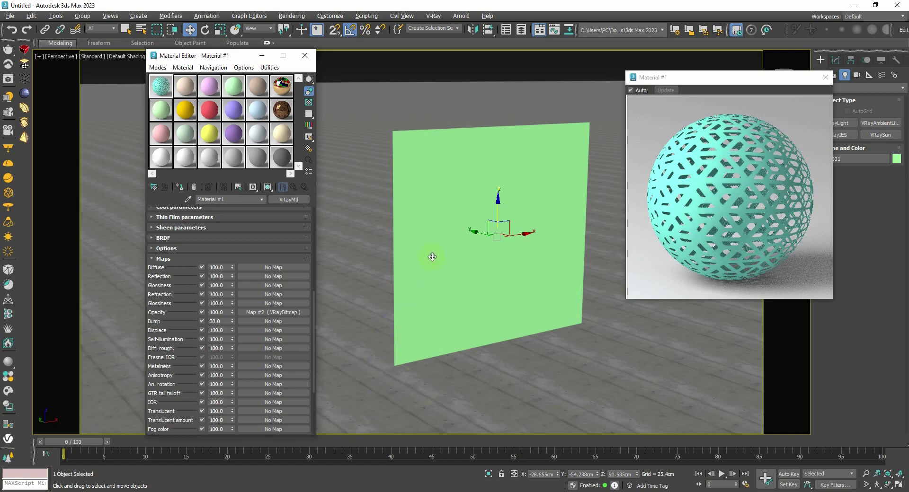
# Switch to 3ds Max and assign Material #1 to the green upright plane
pyautogui.keyDown('alt'); pyautogui.moveTo(432, 257); pyautogui.dragTo(458, 272, button='middle'); pyautogui.keyUp('alt')
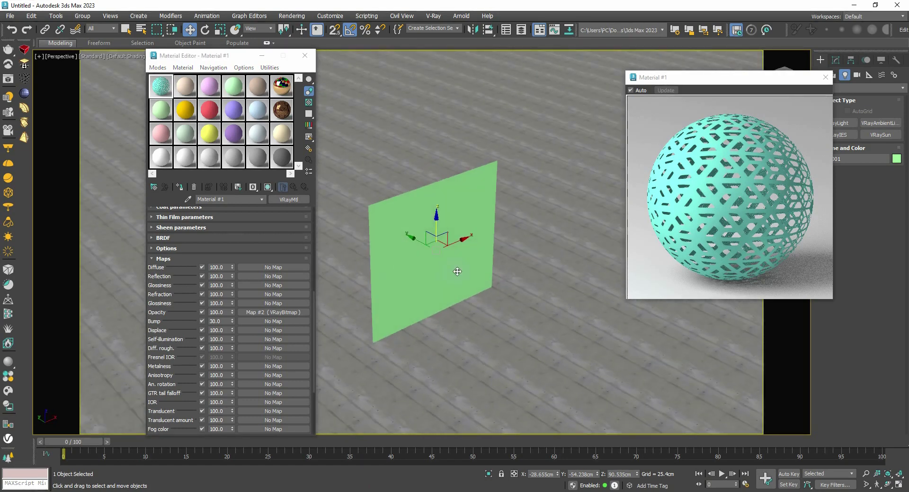
pyautogui.keyDown('alt'); pyautogui.moveTo(396, 277); pyautogui.dragTo(453, 265, button='middle'); pyautogui.keyUp('alt')
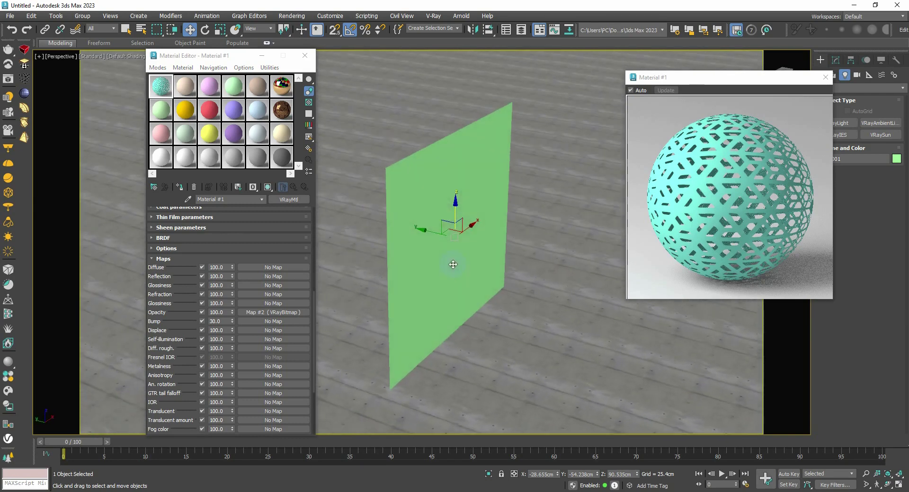
pyautogui.scroll(4, 431, 260)
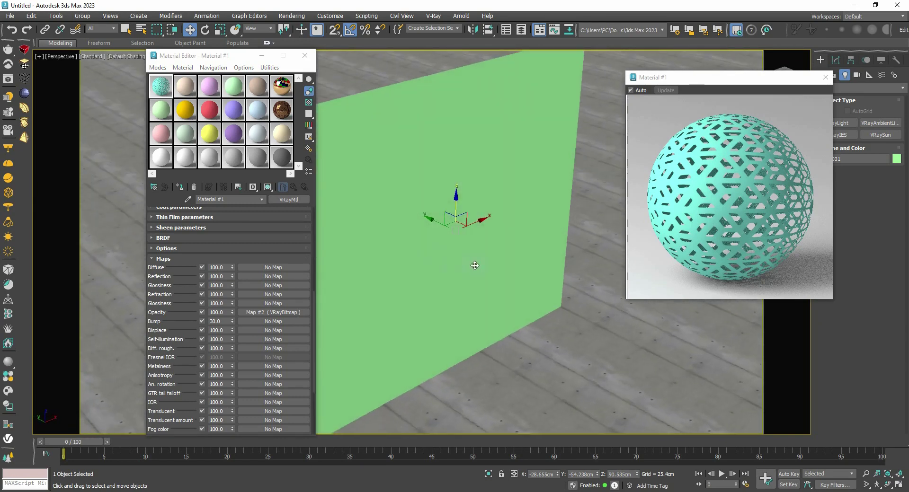
pyautogui.scroll(-4, 446, 232)
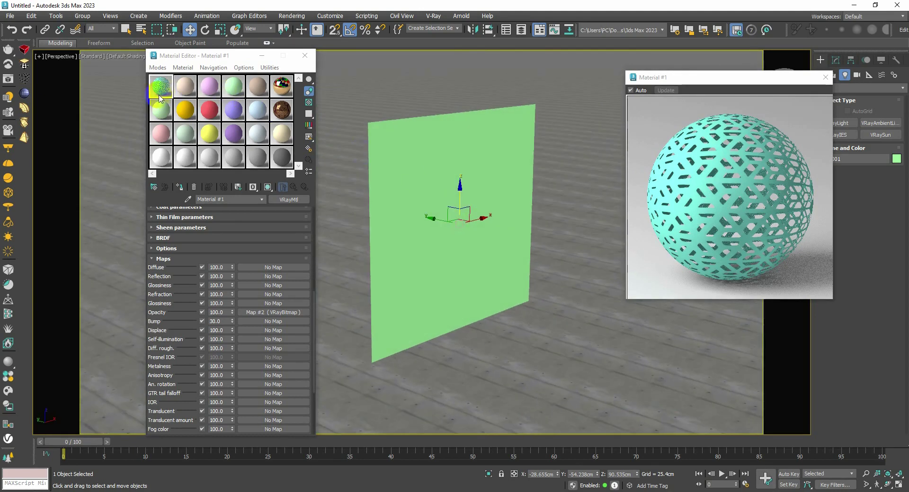
pyautogui.scroll(2, 432, 230)
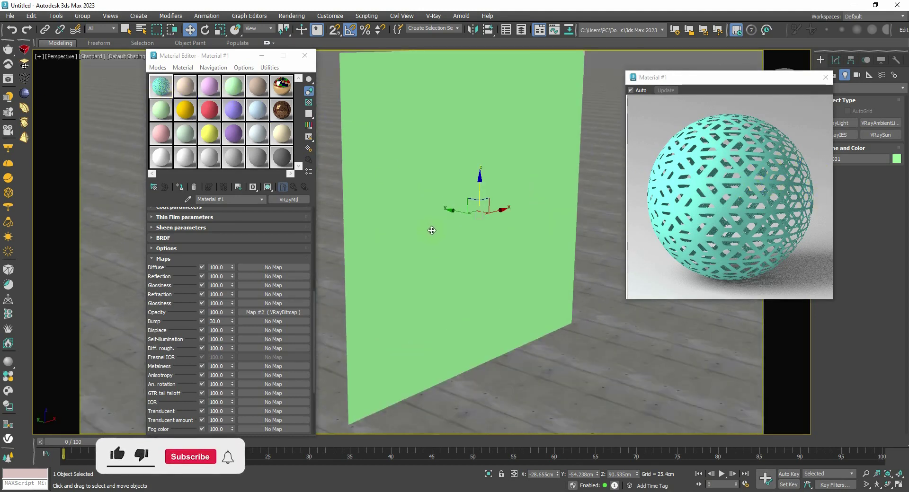
pyautogui.scroll(-1, 432, 230)
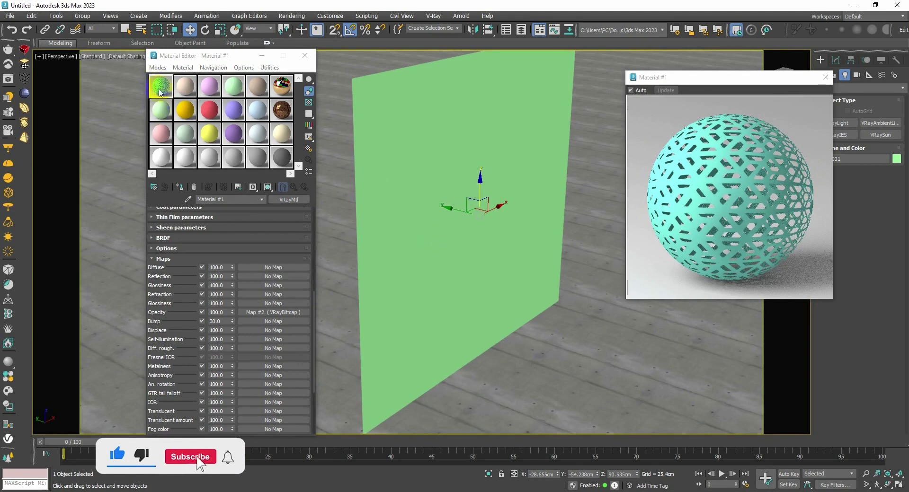
pyautogui.moveTo(160, 92); pyautogui.dragTo(401, 119)
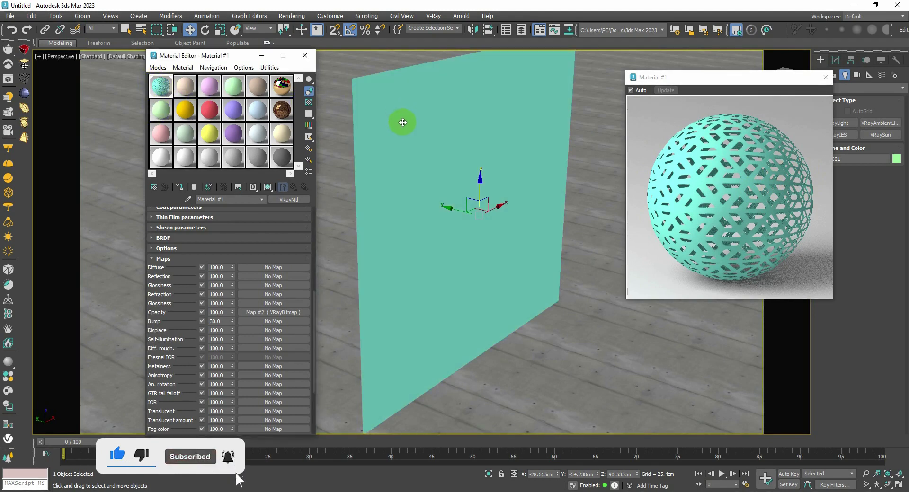
# Set the Perspective viewport to show Shaded Materials with Maps
pyautogui.scroll(-2, 471, 170)
pyautogui.keyDown('alt'); pyautogui.moveTo(457, 180); pyautogui.dragTo(435, 194, button='middle'); pyautogui.keyUp('alt')
pyautogui.scroll(2, 417, 184)
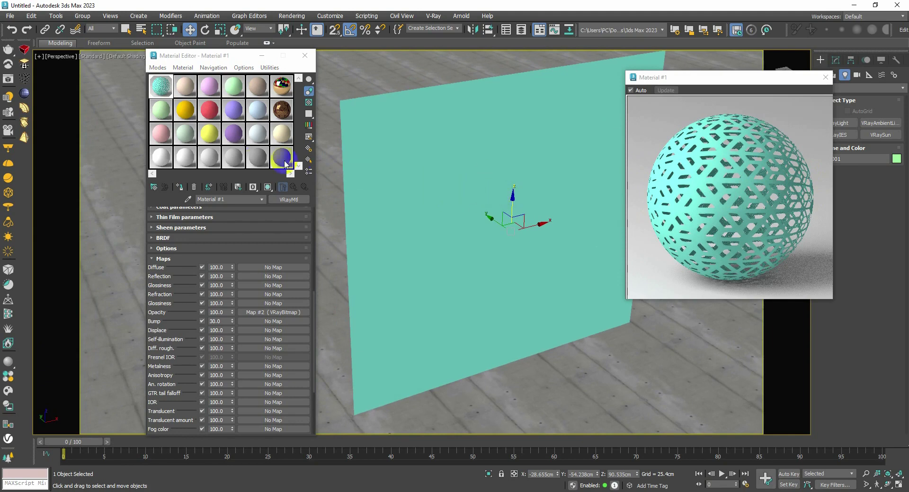
pyautogui.click(100, 57)
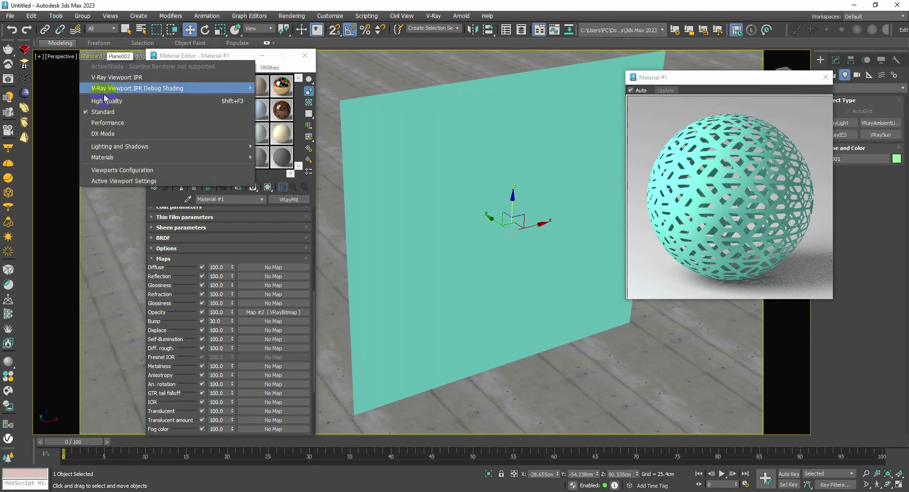
pyautogui.moveTo(108, 157)
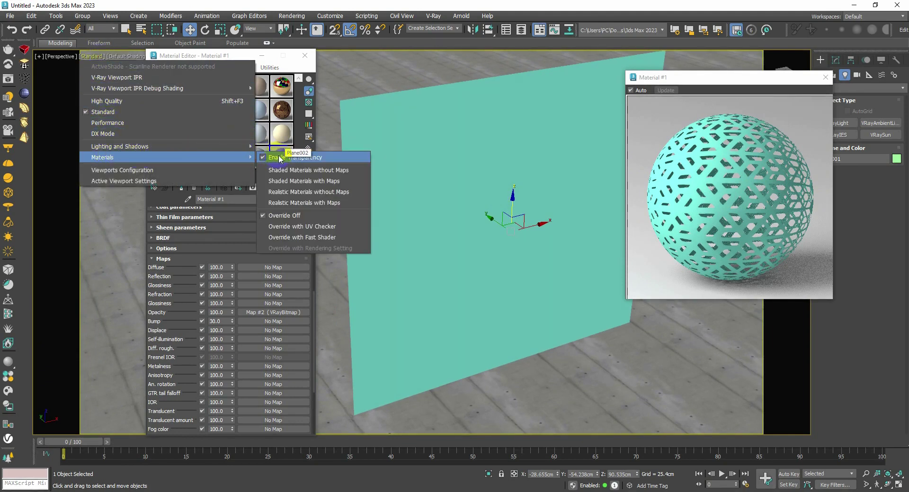
pyautogui.click(282, 182)
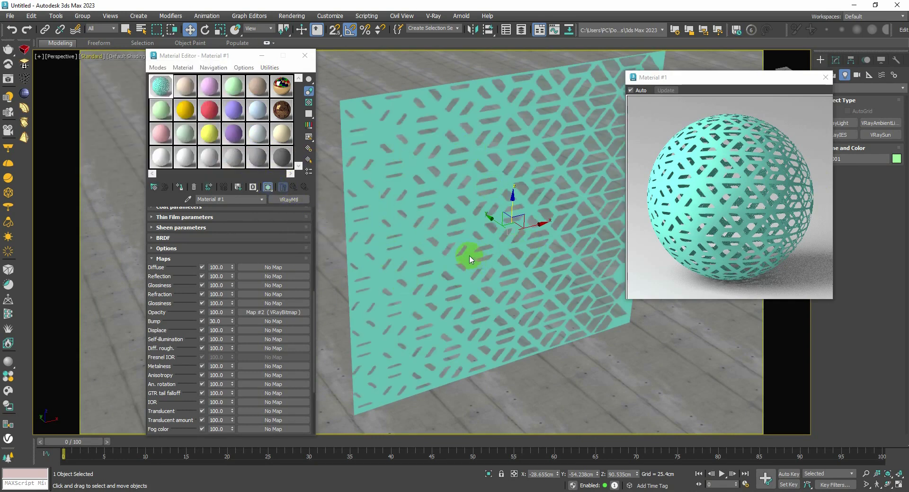
# Open the V-Ray Frame Buffer and start an interactive render of the patterned plane, framing the whole image
pyautogui.scroll(-3, 470, 260)
pyautogui.moveTo(479, 254)
pyautogui.mouseDown(button='middle')
pyautogui.moveTo(459, 266)
pyautogui.moveTo(455, 251)
pyautogui.moveTo(458, 266)
pyautogui.moveTo(495, 257)
pyautogui.mouseUp(button='middle')
pyautogui.scroll(3, 470, 257)
pyautogui.click(8, 81)
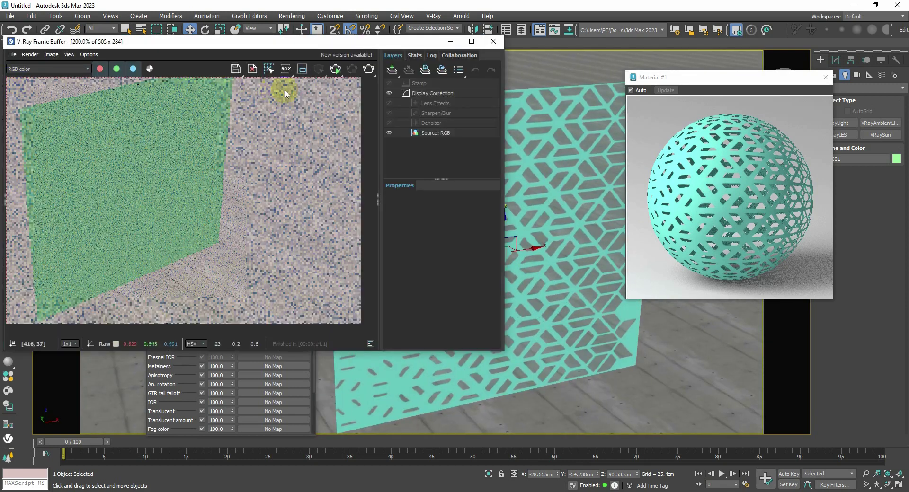
pyautogui.click(335, 70)
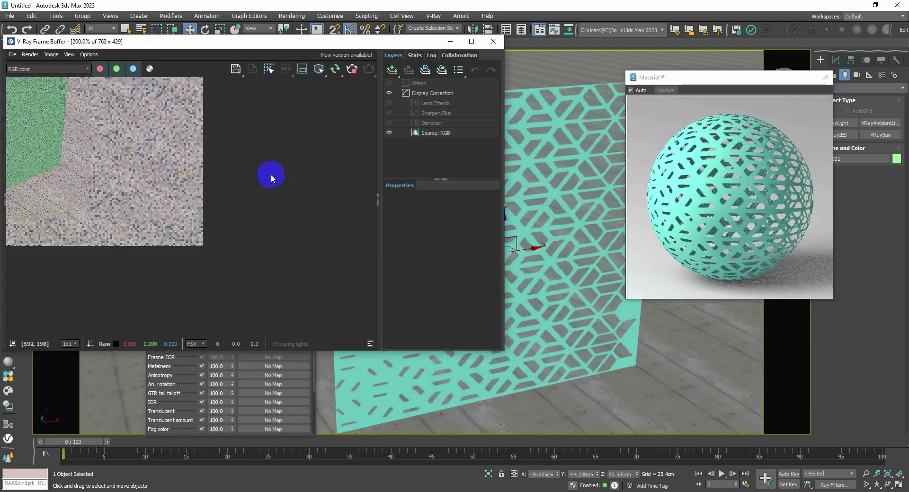
pyautogui.moveTo(268, 175); pyautogui.dragTo(531, 233, button='middle')
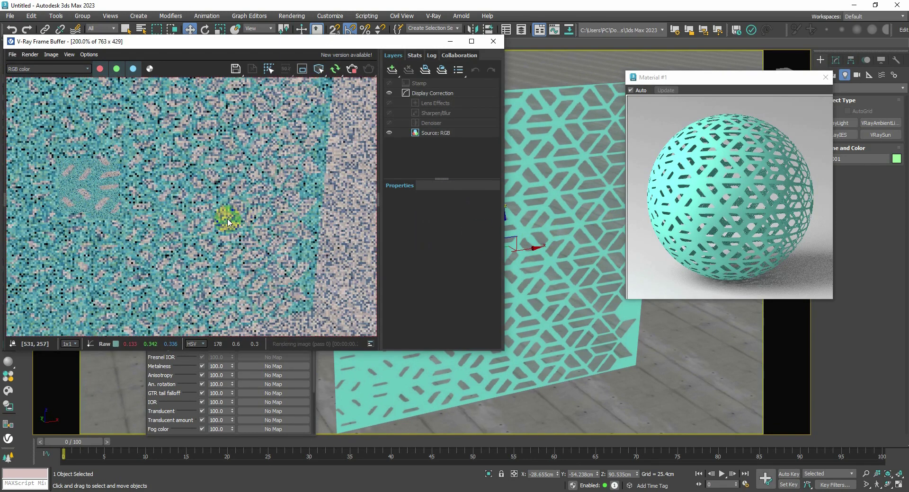
pyautogui.scroll(-1, 227, 219)
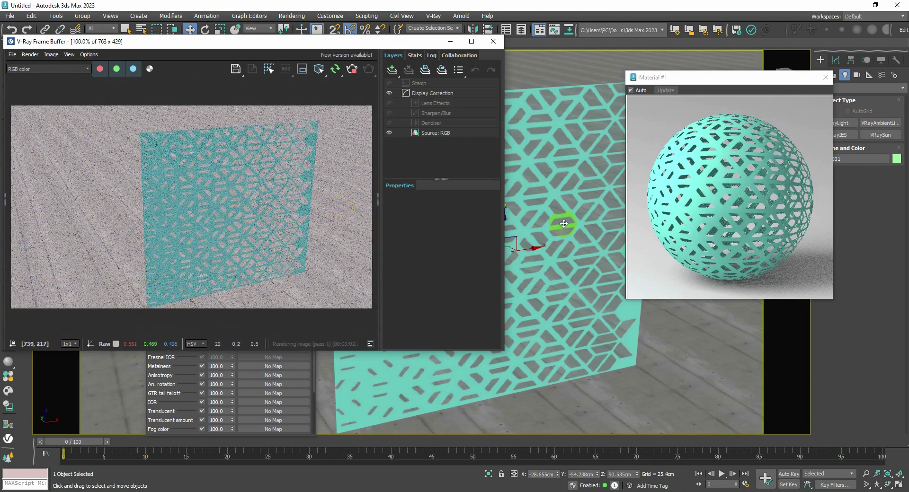
# Inspect the plane's cut-outs in the interactive render from several camera angles and close up, and reposition the frame buffer window
pyautogui.moveTo(563, 225)
pyautogui.mouseDown(button='middle')
pyautogui.moveTo(559, 243)
pyautogui.moveTo(559, 227)
pyautogui.mouseUp(button='middle')
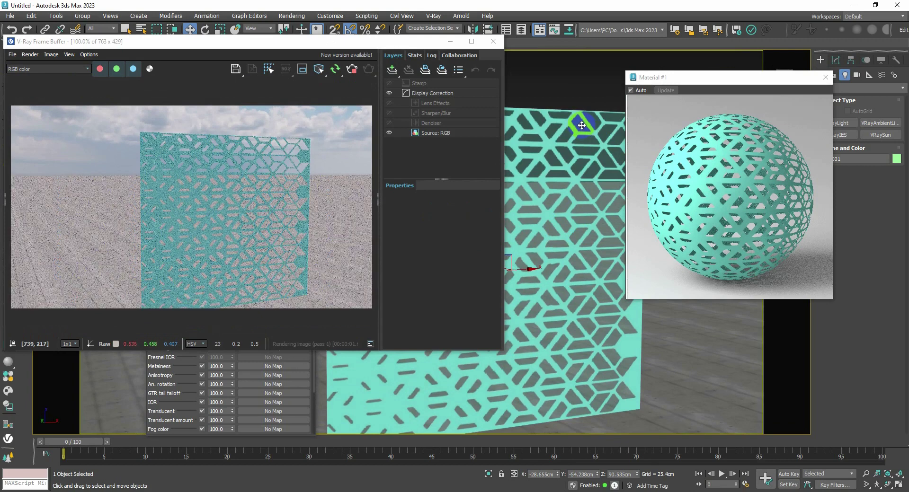
pyautogui.scroll(1, 245, 151)
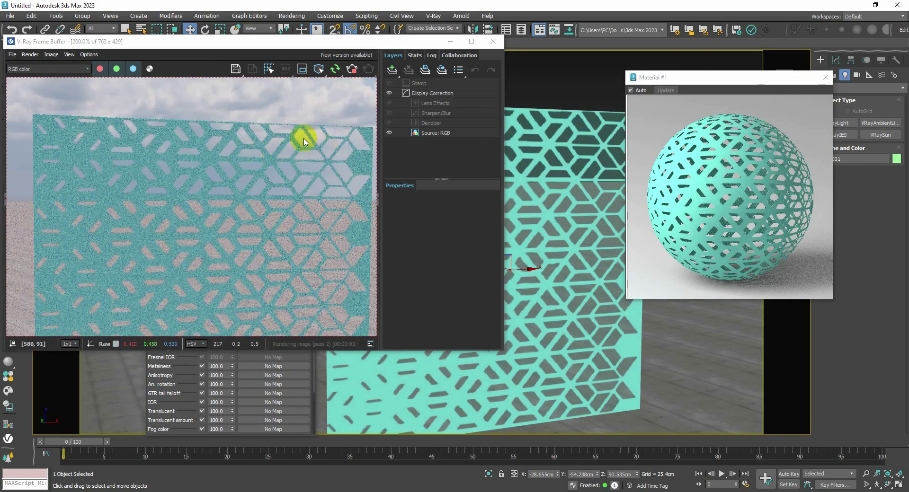
pyautogui.scroll(-1, 227, 180)
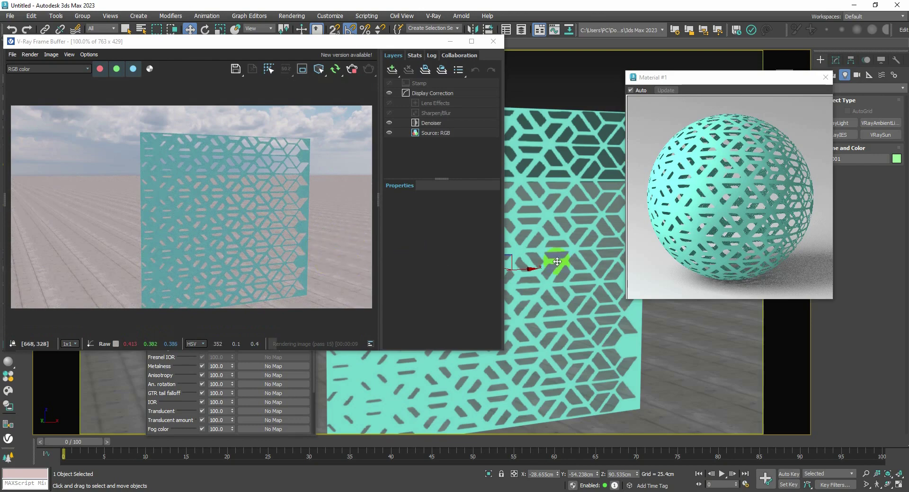
pyautogui.keyDown('alt'); pyautogui.moveTo(574, 278); pyautogui.dragTo(598, 317, button='middle'); pyautogui.keyUp('alt')
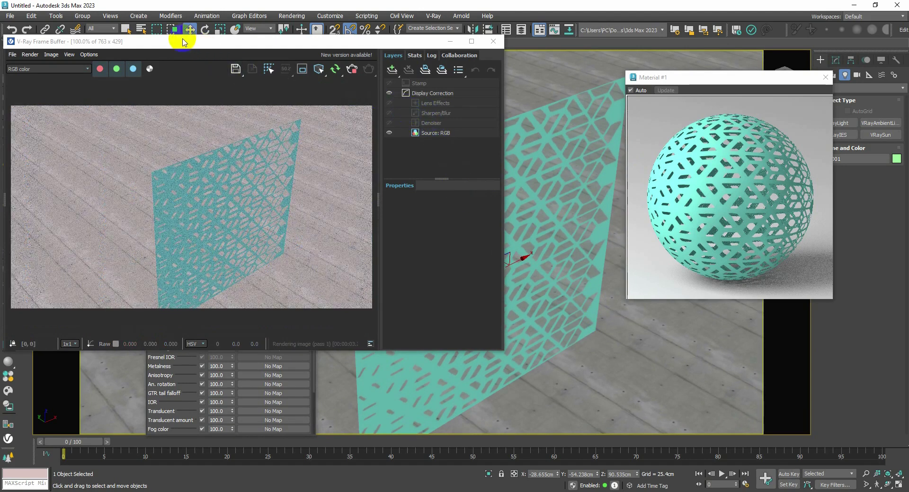
pyautogui.moveTo(182, 41); pyautogui.dragTo(233, 59)
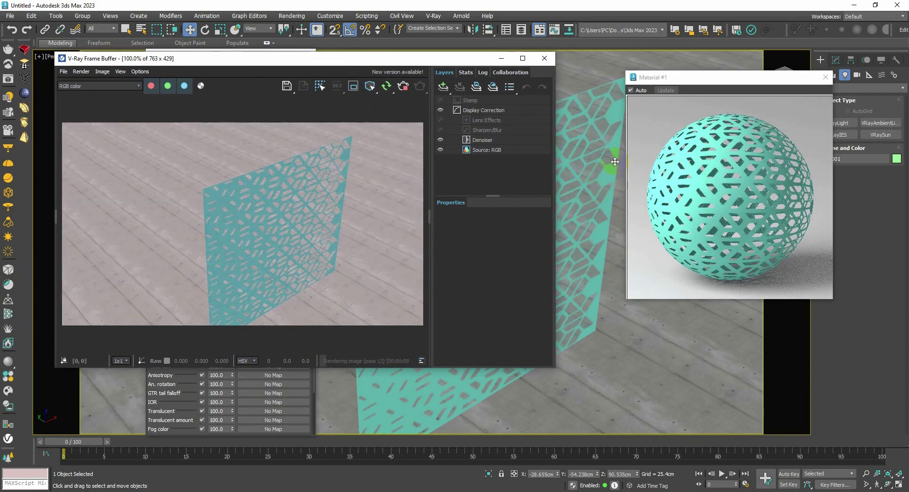
# Try a Shell modifier on the plane, inspect its thickness up close in the render, and remove the modifier
pyautogui.click(26, 50)
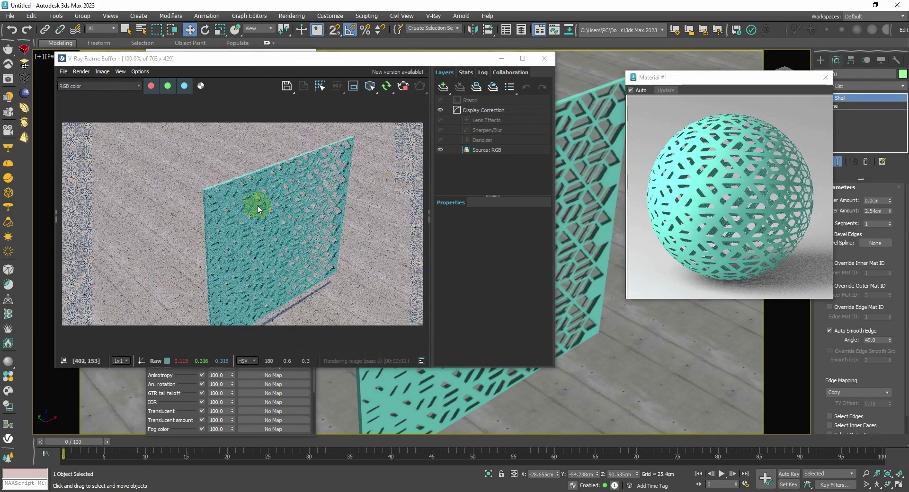
pyautogui.scroll(2, 294, 203)
pyautogui.moveTo(313, 202); pyautogui.dragTo(338, 208, button='middle')
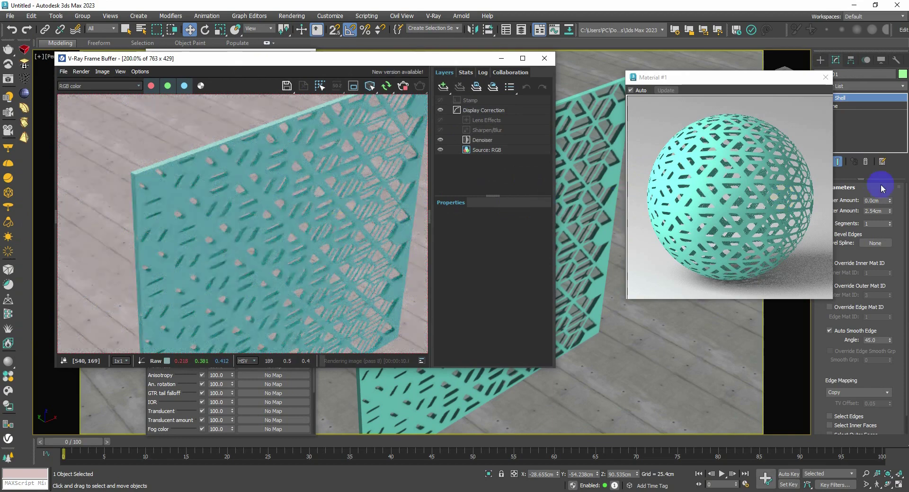
pyautogui.click(866, 161)
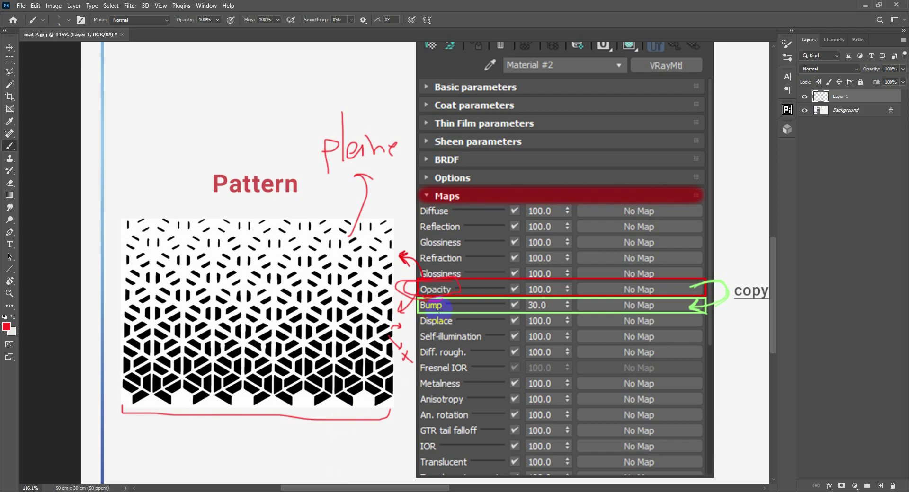
# Examine the Photoshop note about copying the map from the Opacity slot to the Bump slot
pyautogui.moveTo(456, 309); pyautogui.dragTo(297, 309)
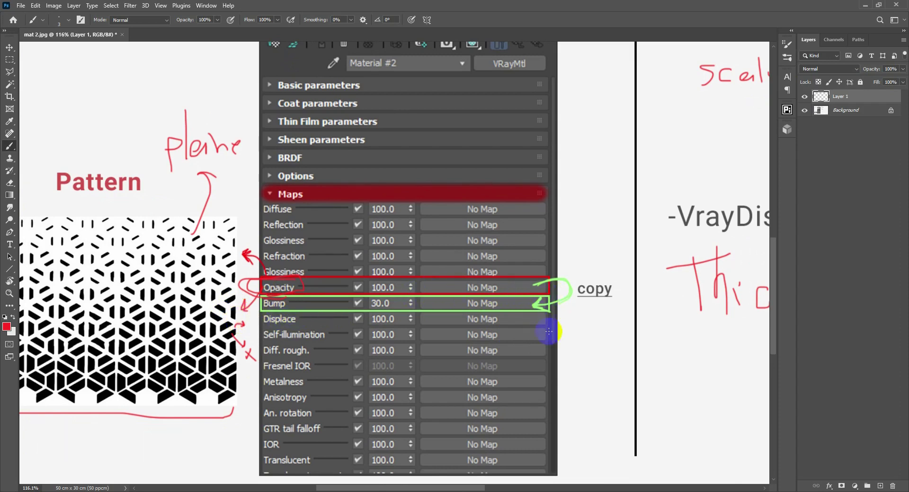
pyautogui.click(526, 282)
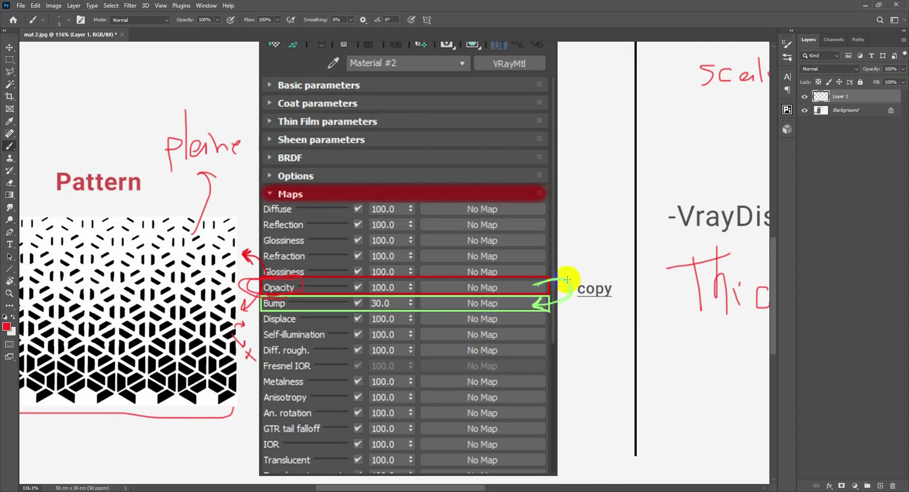
pyautogui.click(536, 302)
# Switch back to 3ds Max and copy Material #1's Opacity map into its Bump slot as an instance
pyautogui.hotkey('alt', 'Tab')
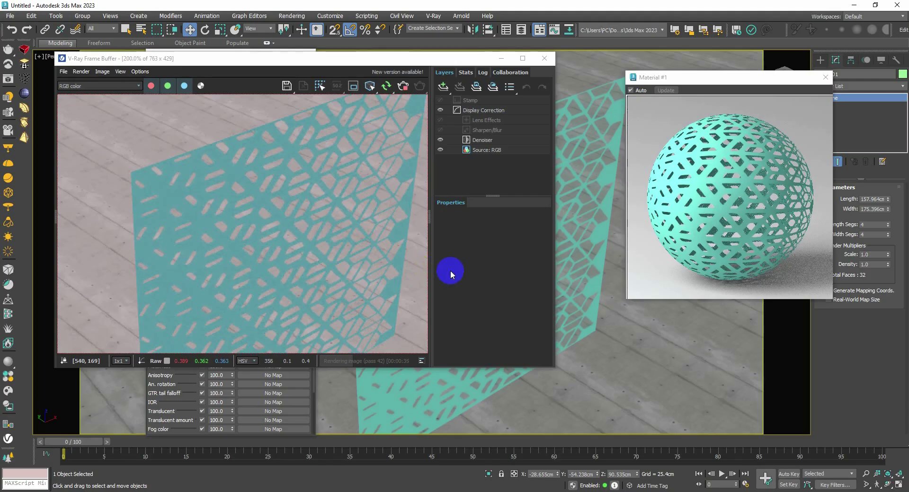
pyautogui.click(314, 385)
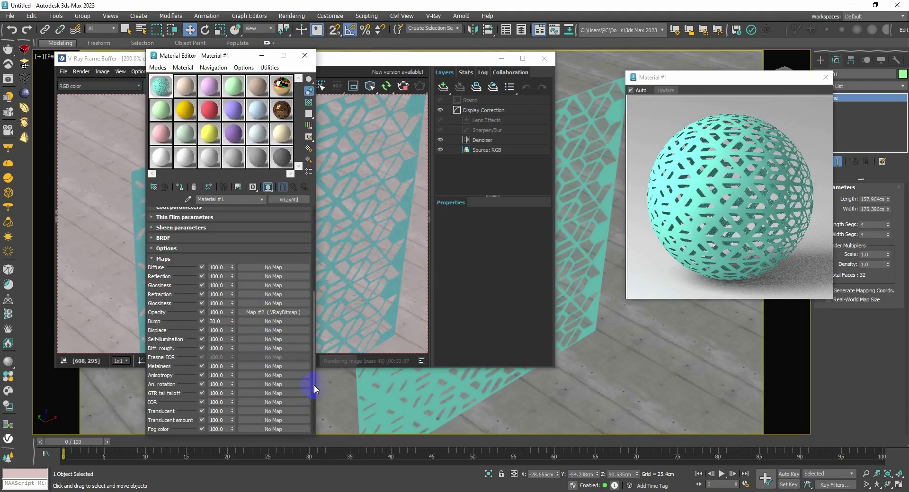
pyautogui.moveTo(280, 312)
pyautogui.mouseDown()
pyautogui.moveTo(292, 318)
pyautogui.moveTo(283, 325)
pyautogui.mouseUp()
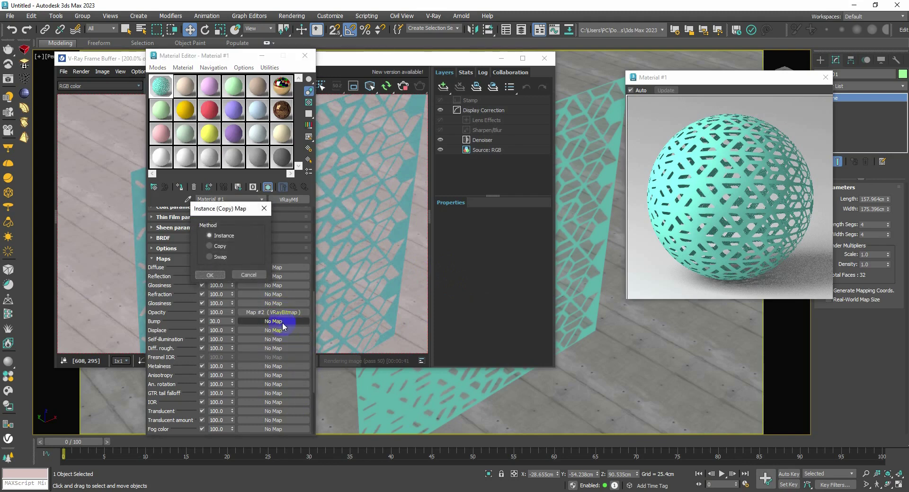
pyautogui.click(212, 275)
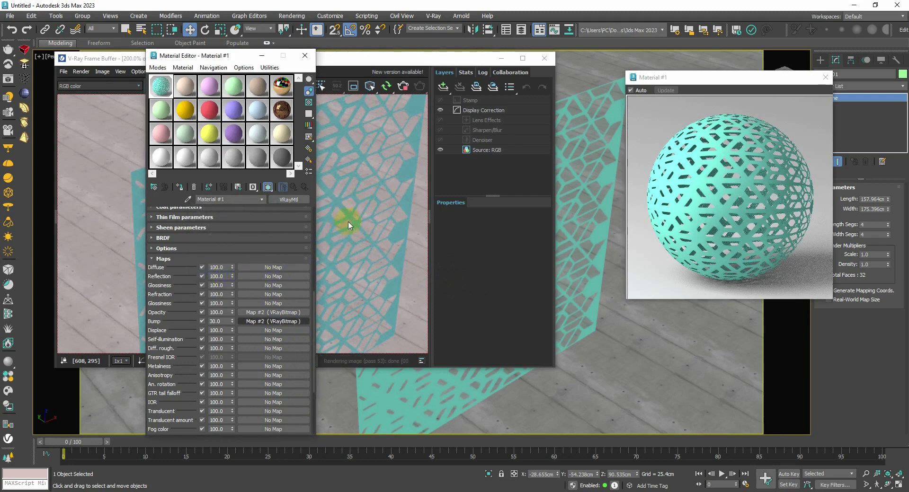
# Move the Material Editor clear of the render, set the Bump amount to 300, and check the plane's surface close up
pyautogui.click(601, 301)
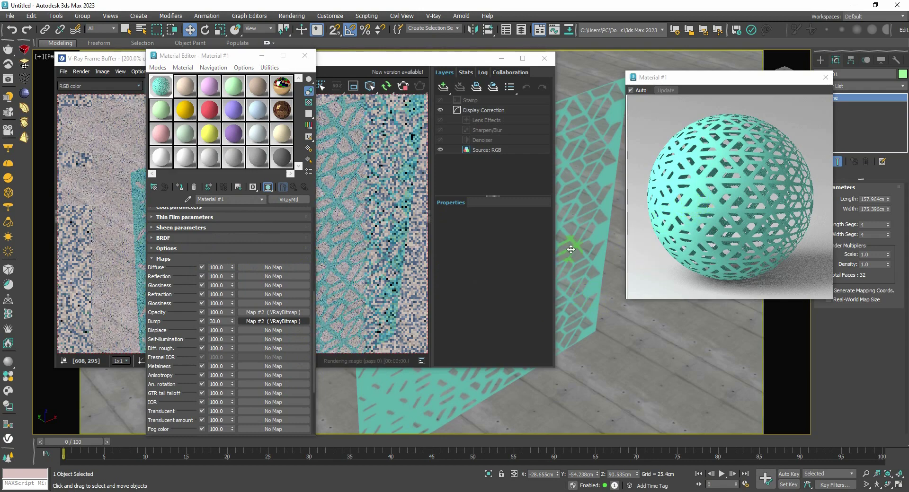
pyautogui.scroll(5, 574, 203)
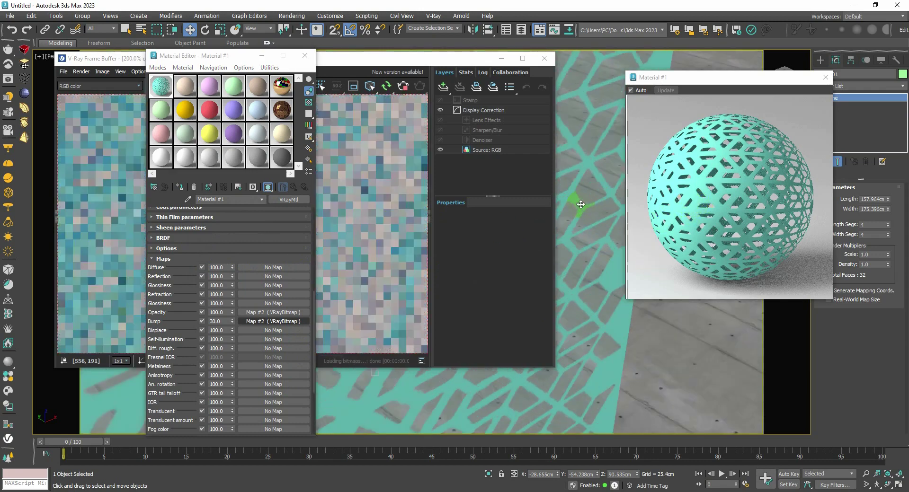
pyautogui.scroll(-4, 601, 217)
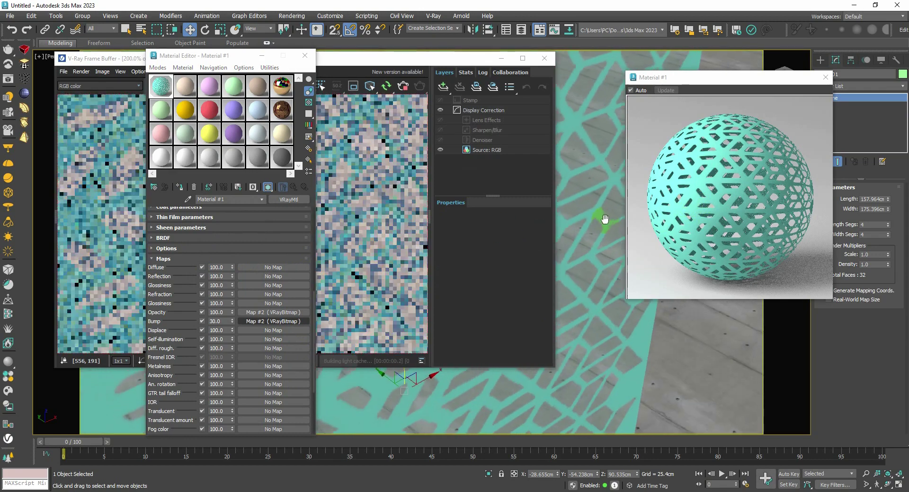
pyautogui.moveTo(221, 58); pyautogui.dragTo(533, 26)
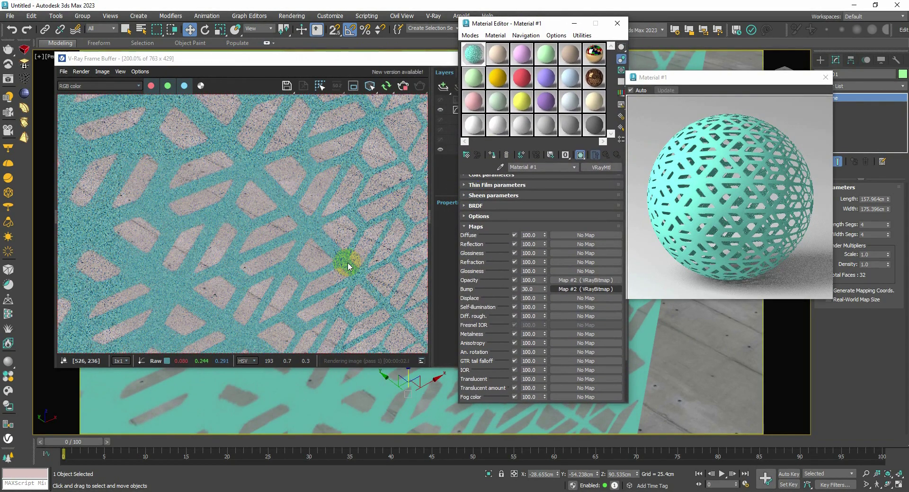
pyautogui.click(529, 290)
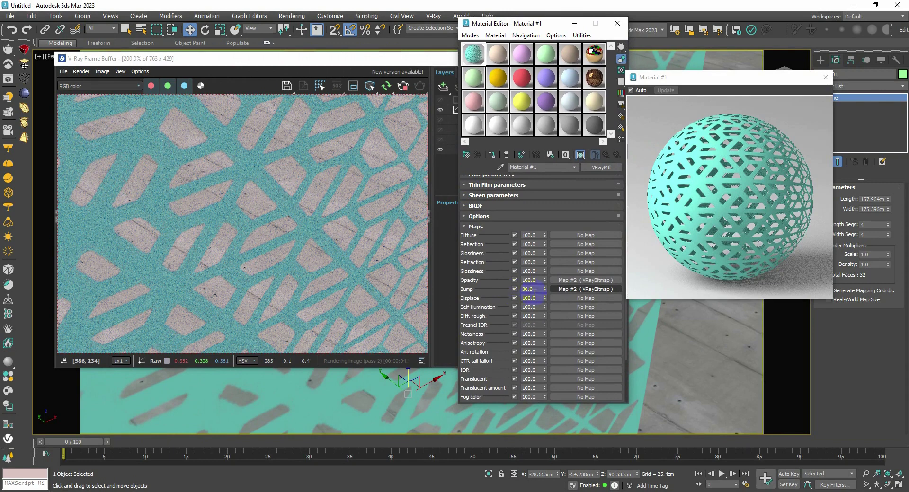
pyautogui.doubleClick(535, 289)
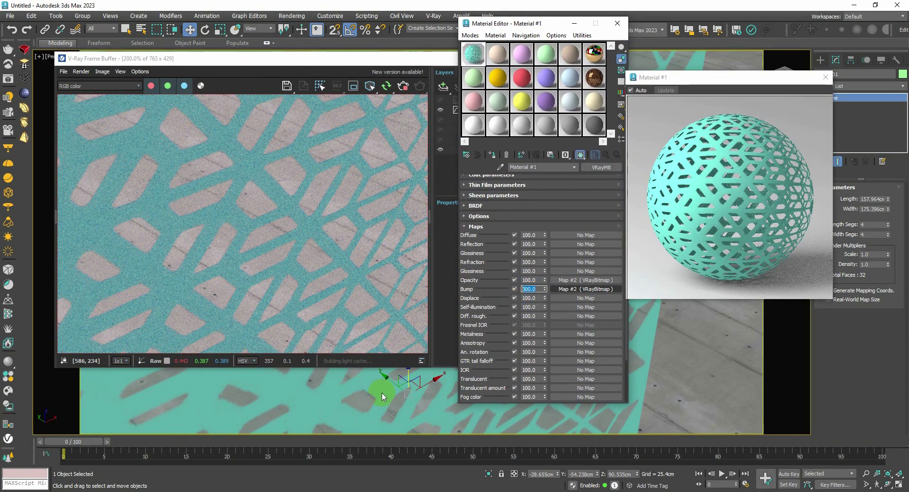
pyautogui.click(356, 247)
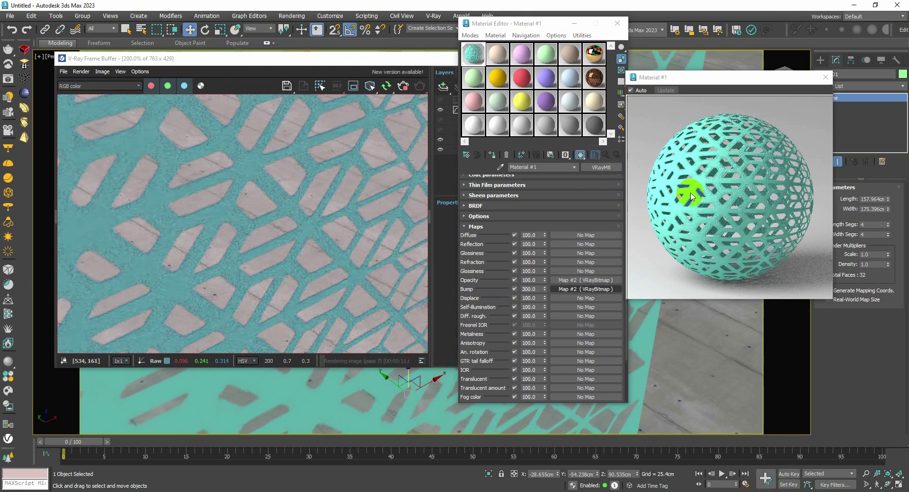
# Disable the material's Bump map, check the whole image in the frame buffer, and stop the interactive render
pyautogui.click(514, 290)
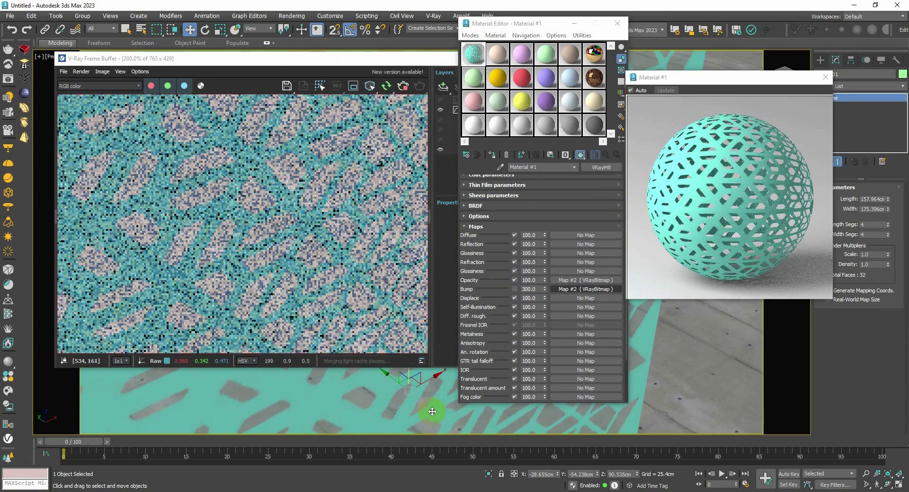
pyautogui.scroll(-2, 286, 199)
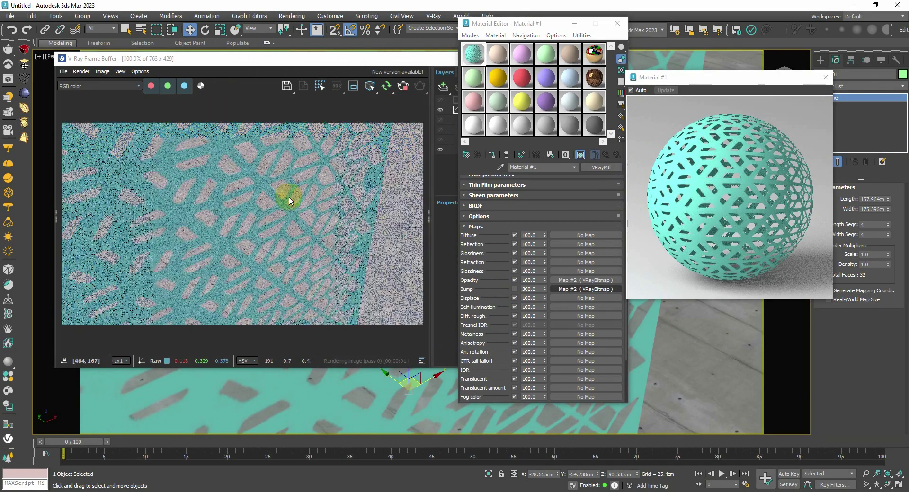
pyautogui.scroll(-1, 290, 201)
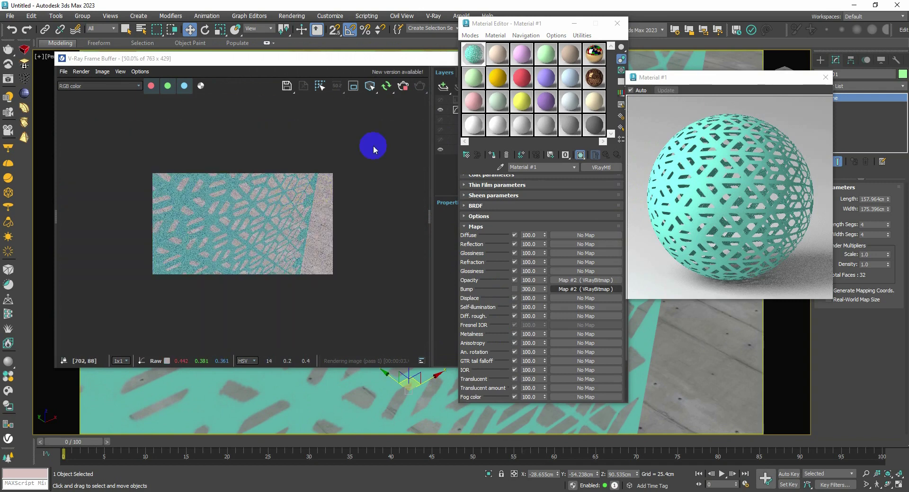
pyautogui.click(404, 87)
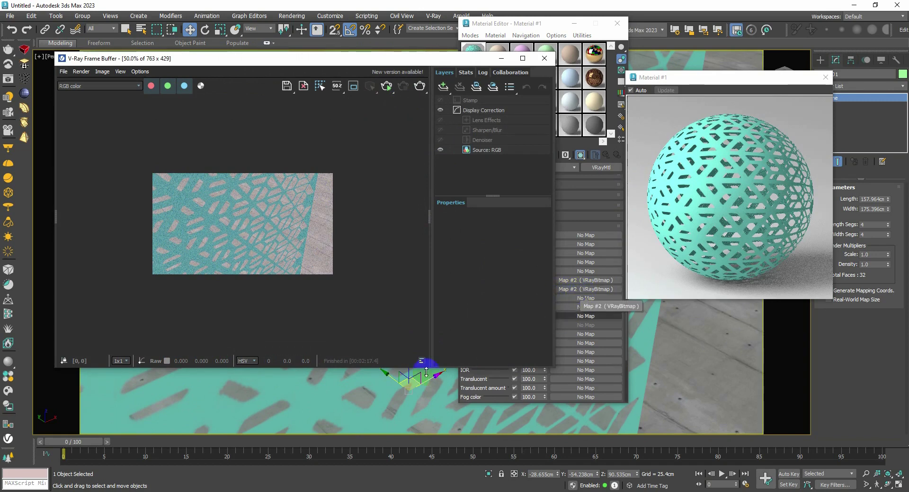
# Switch to Photoshop and draw a red arrow from the "copy" label to the Thickness note under VrayDisplacement
pyautogui.click(339, 491)
pyautogui.keyDown('alt'); pyautogui.scroll(-1, 465, 295); pyautogui.keyUp('alt')
pyautogui.keyDown('alt'); pyautogui.scroll(-3, 463, 297); pyautogui.keyUp('alt')
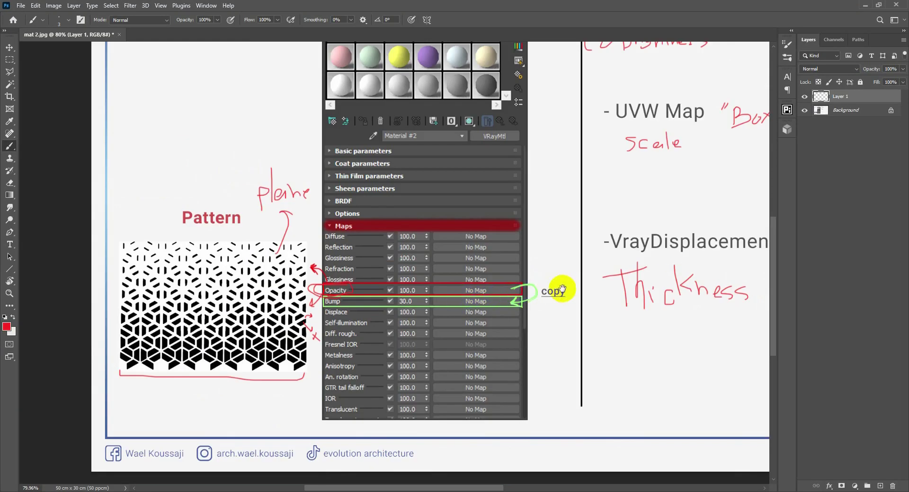
pyautogui.moveTo(560, 289)
pyautogui.mouseDown()
pyautogui.moveTo(410, 285)
pyautogui.moveTo(593, 338)
pyautogui.moveTo(619, 270)
pyautogui.mouseUp()
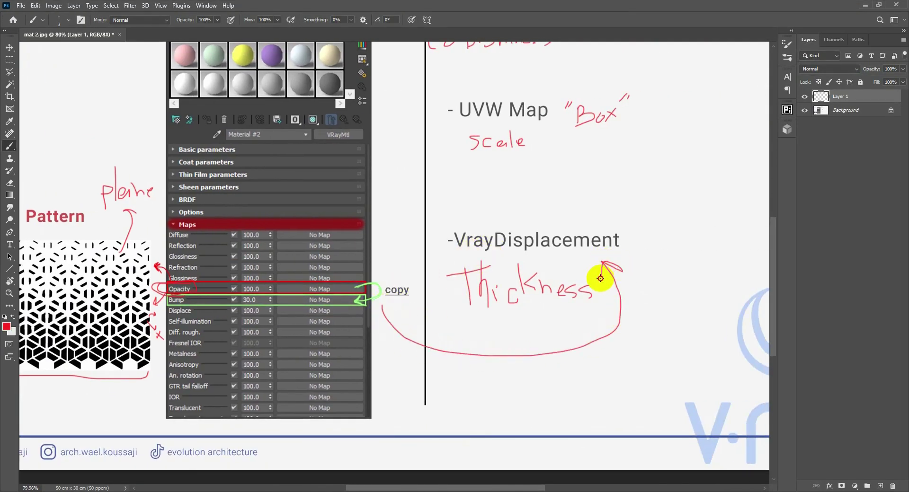
pyautogui.moveTo(452, 326)
pyautogui.mouseDown()
pyautogui.moveTo(606, 265)
pyautogui.moveTo(625, 246)
pyautogui.mouseUp()
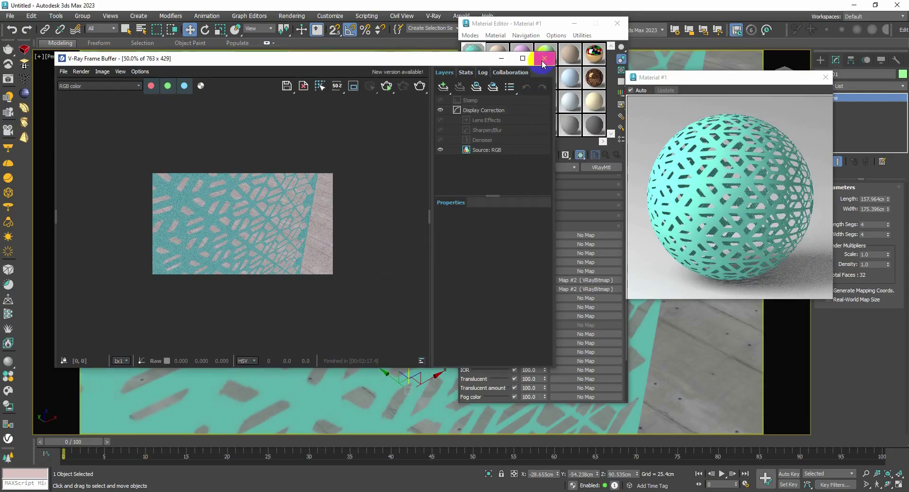
# Return to 3ds Max and close the V-Ray Frame Buffer and the enlarged Material #1 preview, bringing the whole plane into view
pyautogui.click(544, 60)
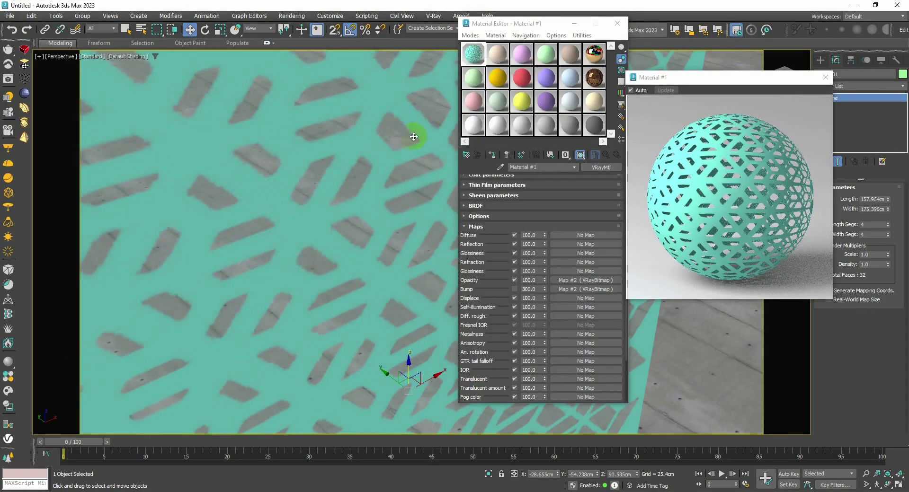
pyautogui.scroll(-5, 349, 219)
pyautogui.moveTo(347, 211); pyautogui.dragTo(319, 193, button='middle')
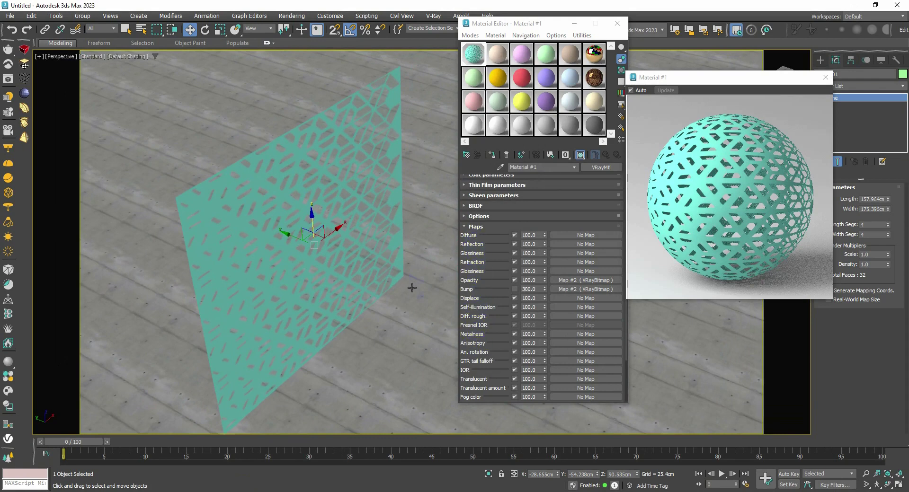
pyautogui.moveTo(819, 80); pyautogui.dragTo(750, 81)
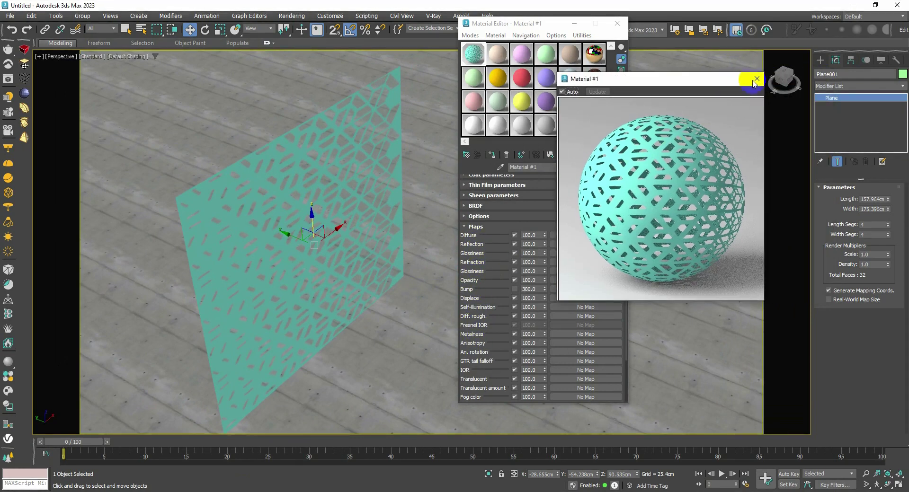
pyautogui.click(757, 80)
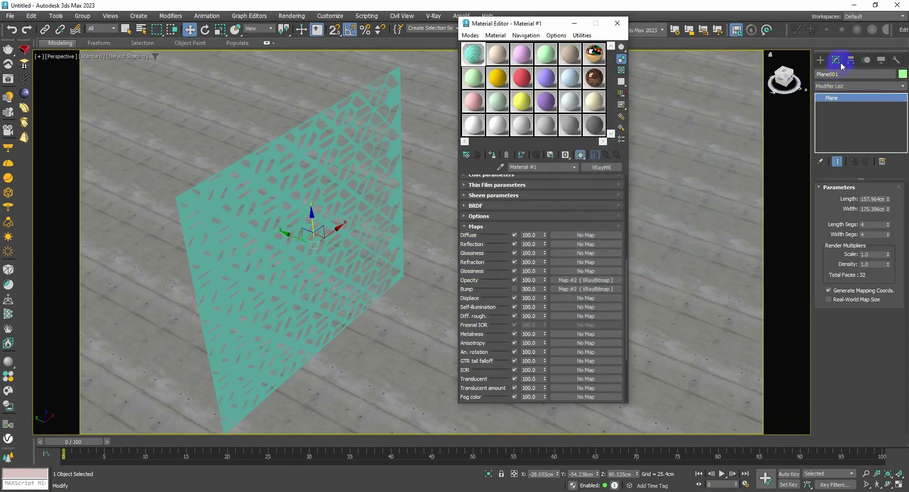
# Add a VRayDisplacementMod modifier to the patterned plane
pyautogui.click(842, 87)
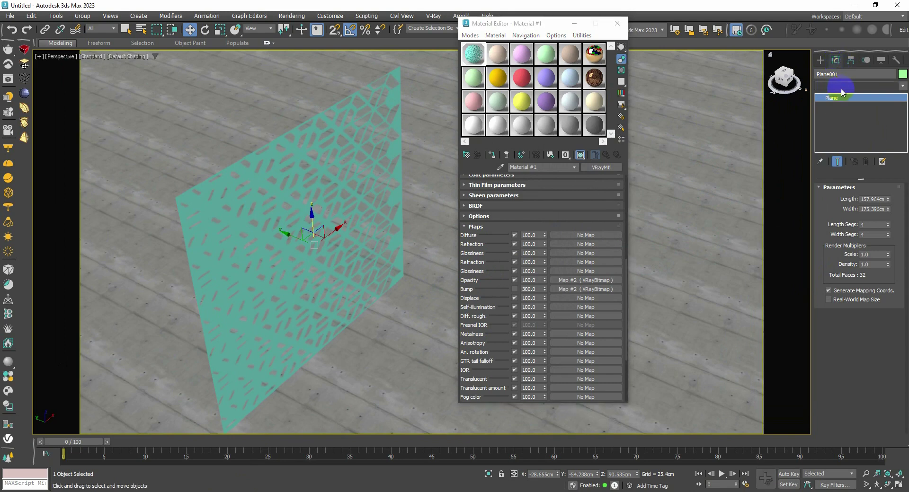
pyautogui.press('v')
pyautogui.press('v')
pyautogui.press('v')
pyautogui.press('v')
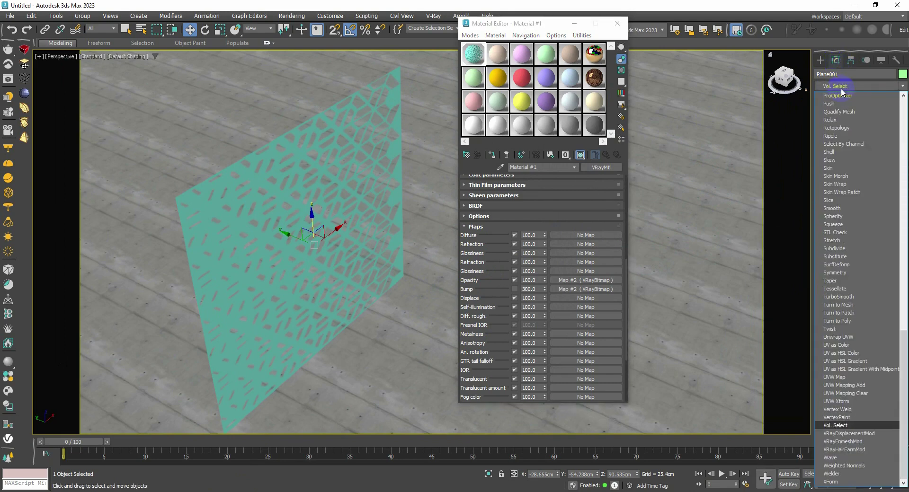
pyautogui.press('Down')
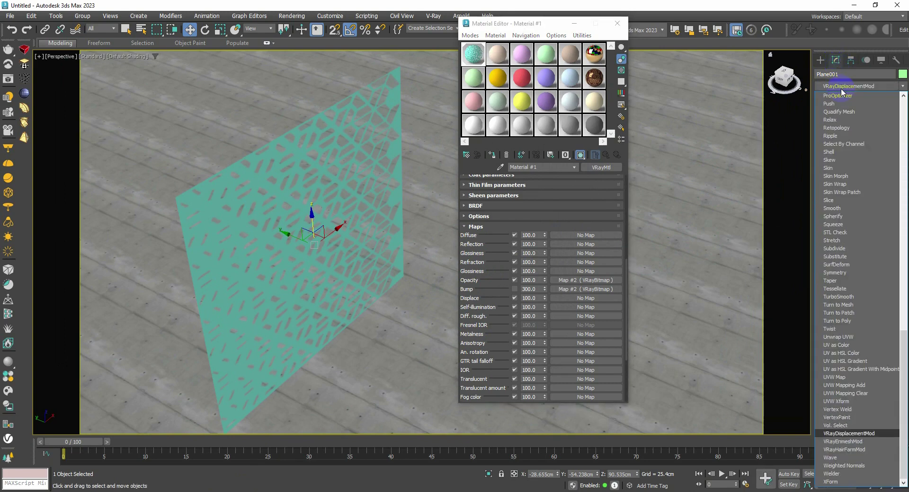
pyautogui.click(877, 435)
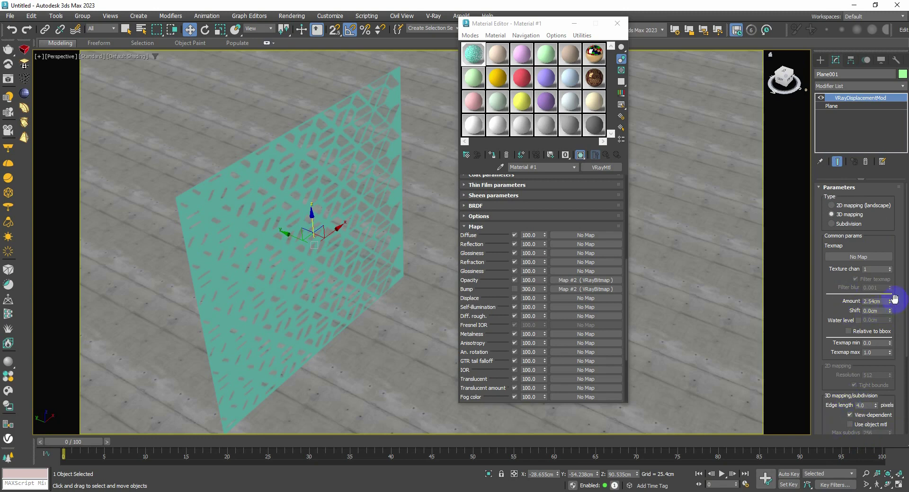
# Assign Map #2 from the material's Bump slot to the displacement modifier's Texmap as an instance
pyautogui.moveTo(895, 298); pyautogui.dragTo(896, 291)
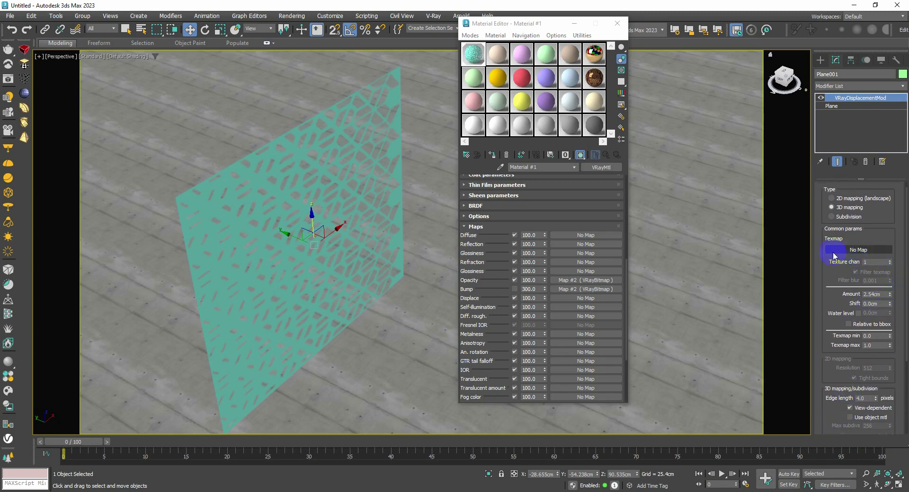
pyautogui.click(861, 252)
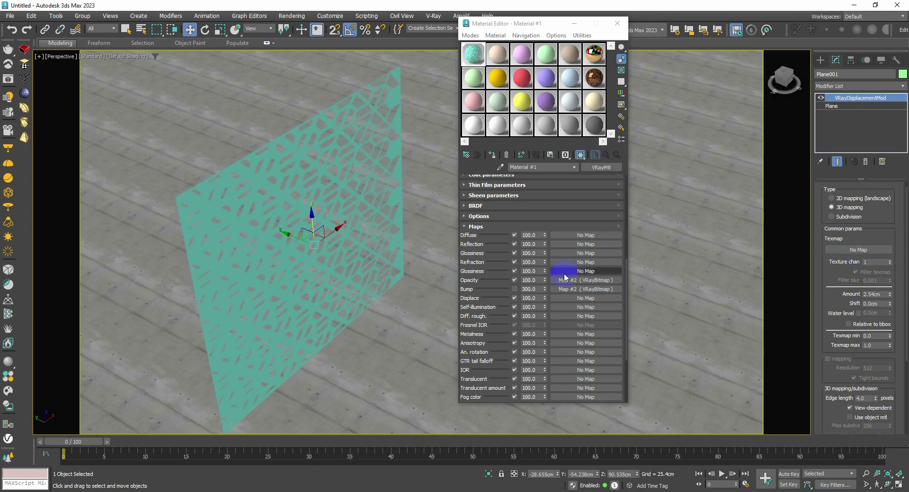
pyautogui.click(565, 290)
pyautogui.moveTo(577, 293); pyautogui.dragTo(852, 252)
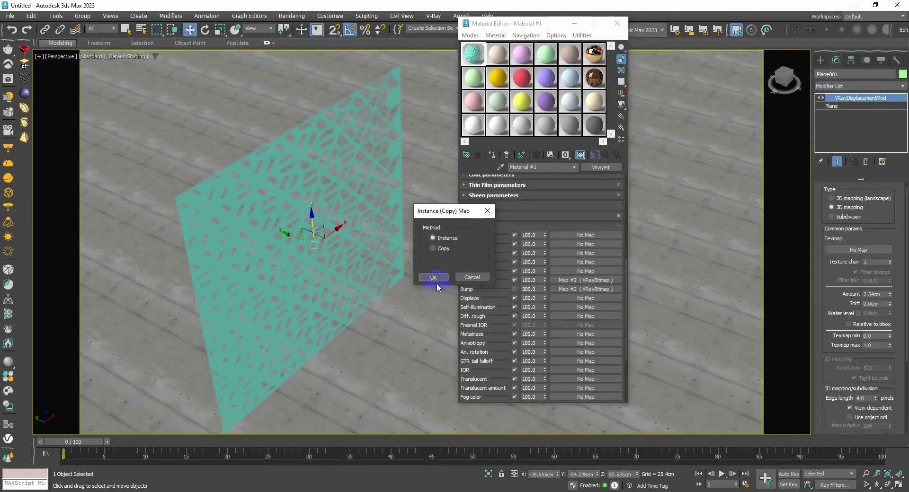
pyautogui.click(432, 278)
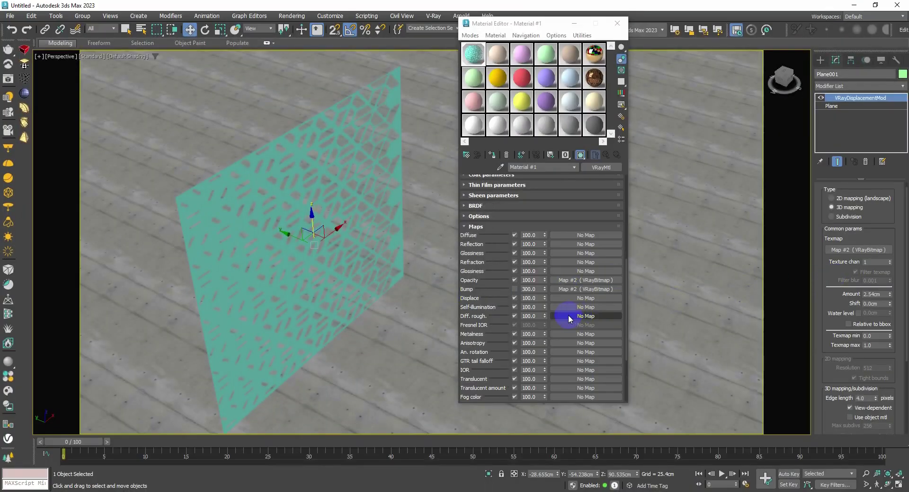
pyautogui.click(514, 289)
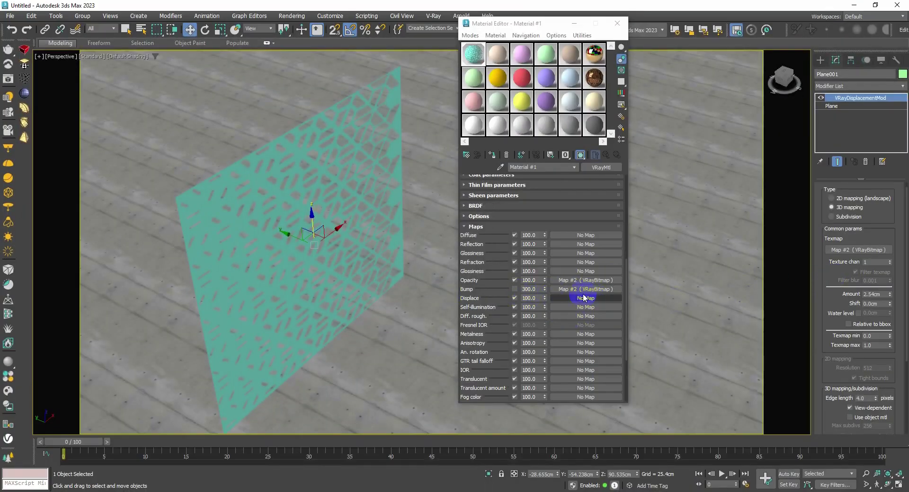
# Start an interactive render of the displaced plane from a new angle and shrink the V-Ray Frame Buffer window
pyautogui.keyDown('alt'); pyautogui.moveTo(330, 258); pyautogui.dragTo(361, 228, button='middle'); pyautogui.keyUp('alt')
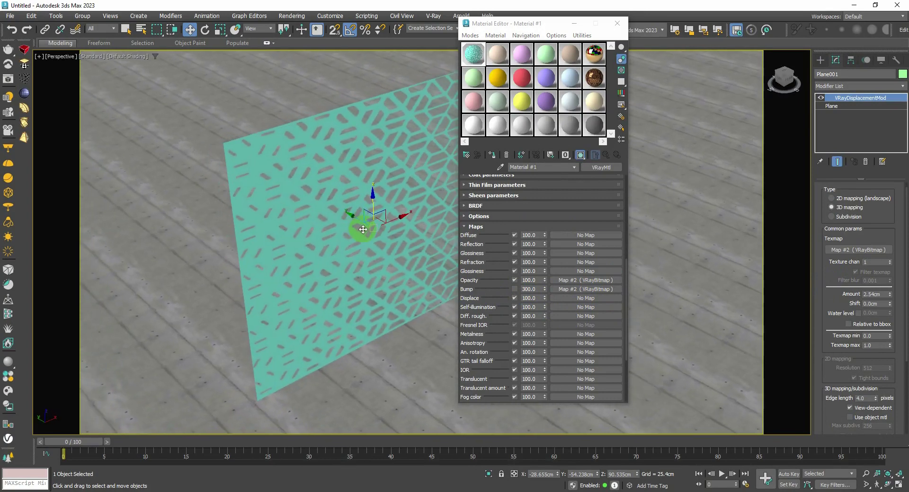
pyautogui.click(9, 79)
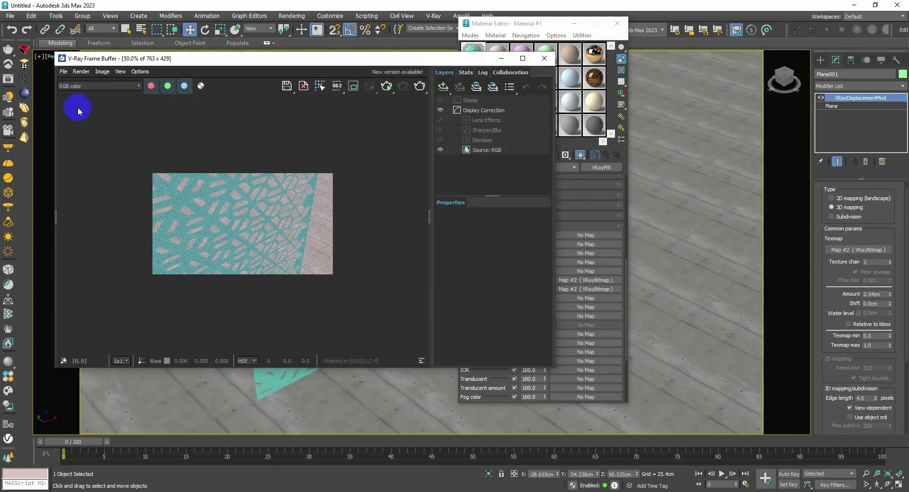
pyautogui.click(386, 88)
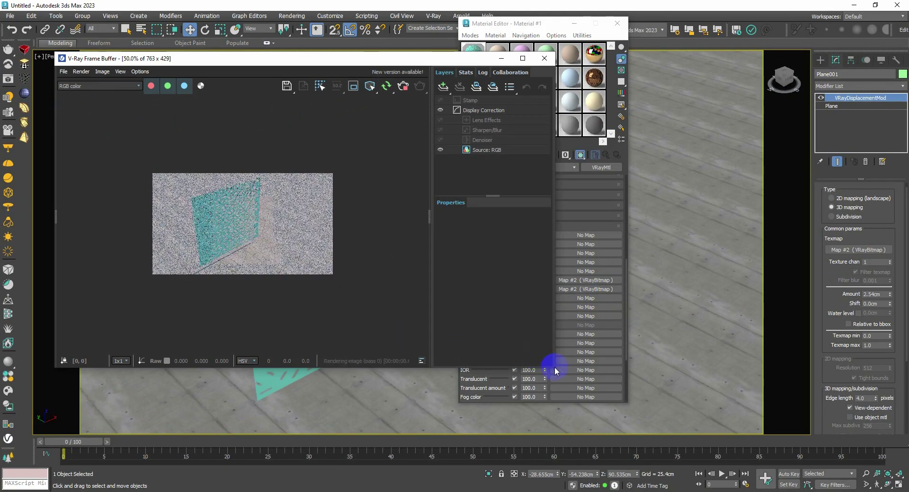
pyautogui.moveTo(555, 368); pyautogui.dragTo(390, 260)
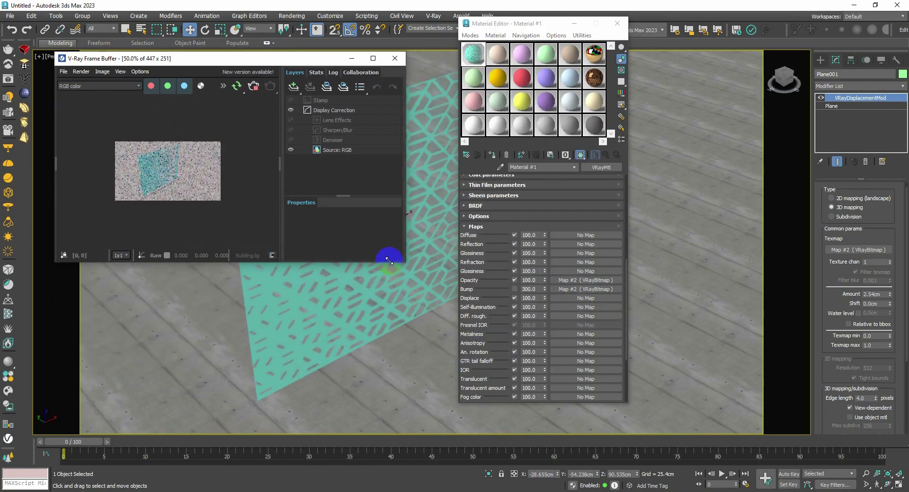
# Set the displacement amount of the patterned plane's VRayDisplacementMod modifier to 5 cm
pyautogui.scroll(1, 178, 192)
pyautogui.scroll(2, 201, 183)
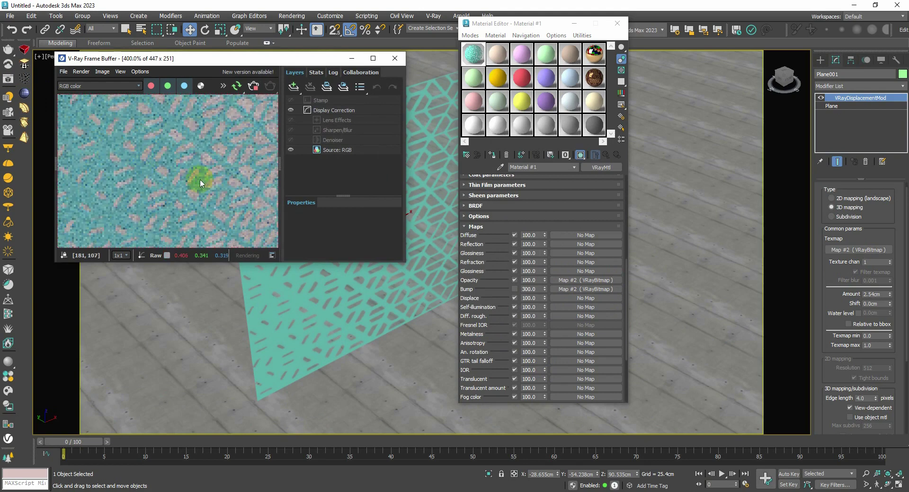
pyautogui.scroll(-1, 219, 199)
pyautogui.keyDown('alt'); pyautogui.moveTo(361, 320); pyautogui.dragTo(380, 347, button='middle'); pyautogui.keyUp('alt')
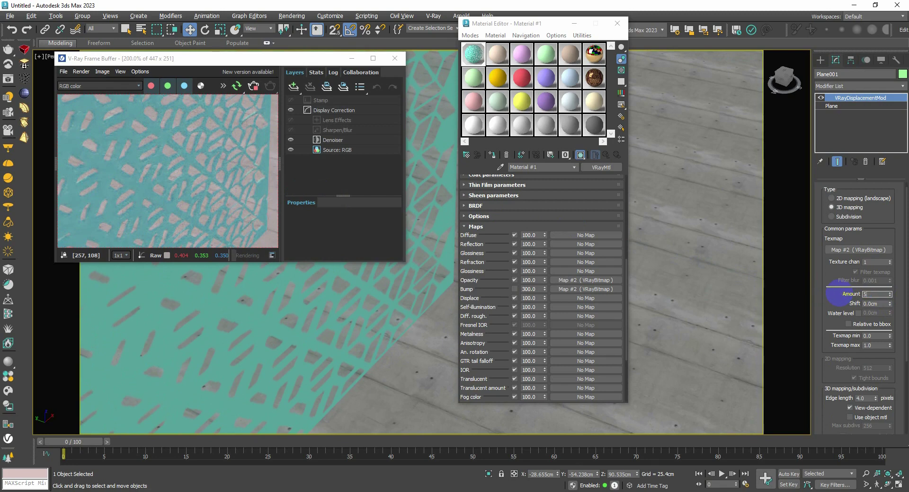
pyautogui.press('Return')
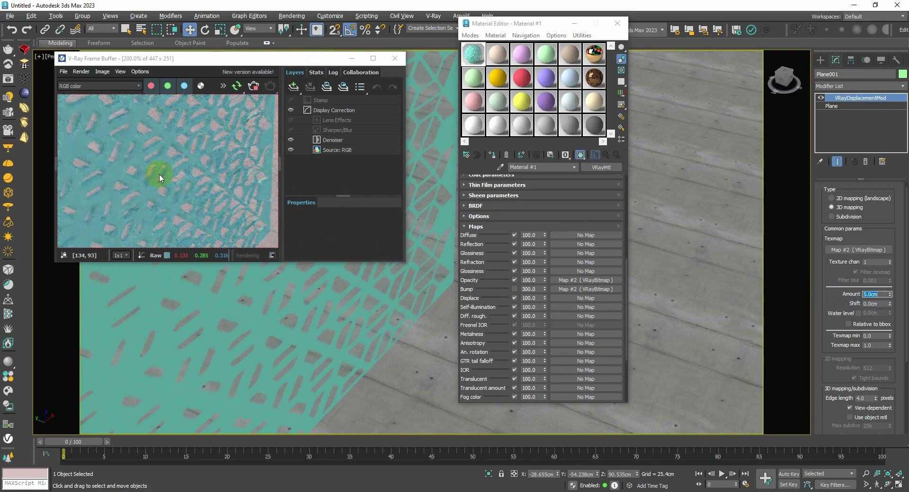
# Examine the displaced plane's thickness from farther away, stop the interactive render and close the V-Ray Frame Buffer
pyautogui.scroll(-2, 160, 179)
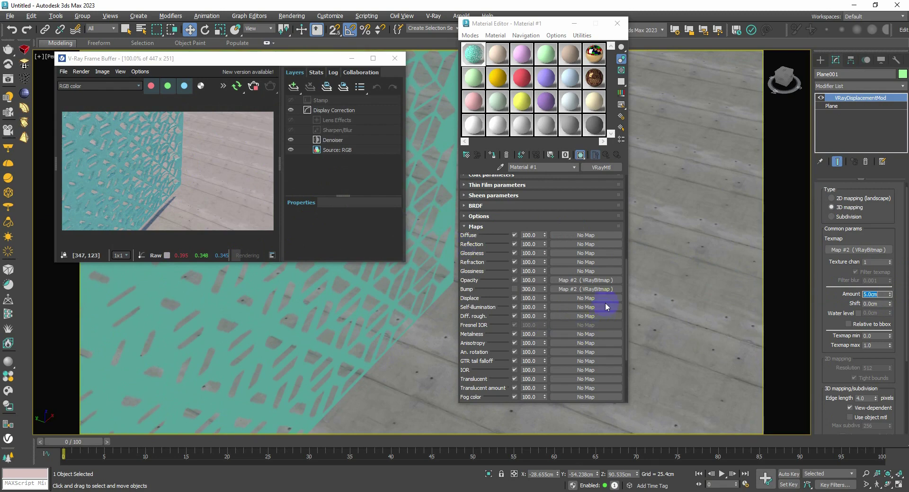
pyautogui.moveTo(587, 292); pyautogui.dragTo(352, 329)
pyautogui.scroll(-4, 326, 306)
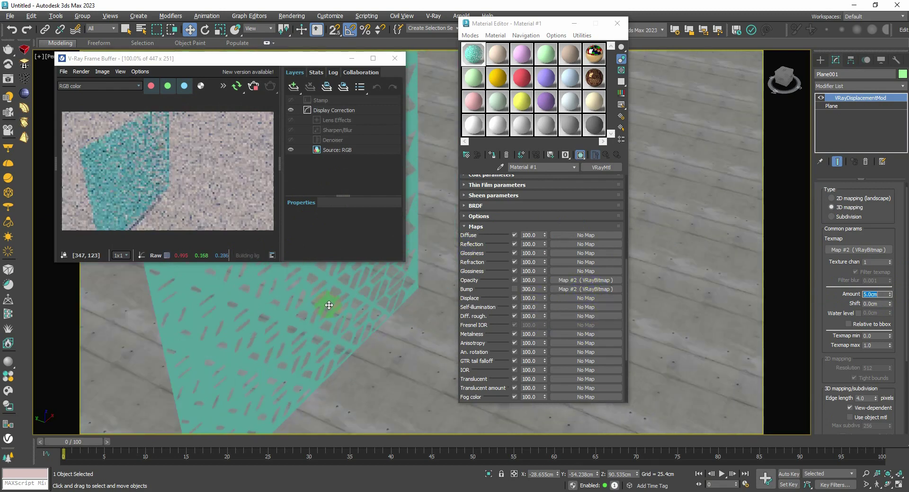
pyautogui.moveTo(326, 304)
pyautogui.keyDown('alt'); pyautogui.mouseDown(button='middle')
pyautogui.moveTo(345, 316)
pyautogui.moveTo(324, 312)
pyautogui.mouseUp(button='middle'); pyautogui.keyUp('alt')
pyautogui.scroll(3, 327, 304)
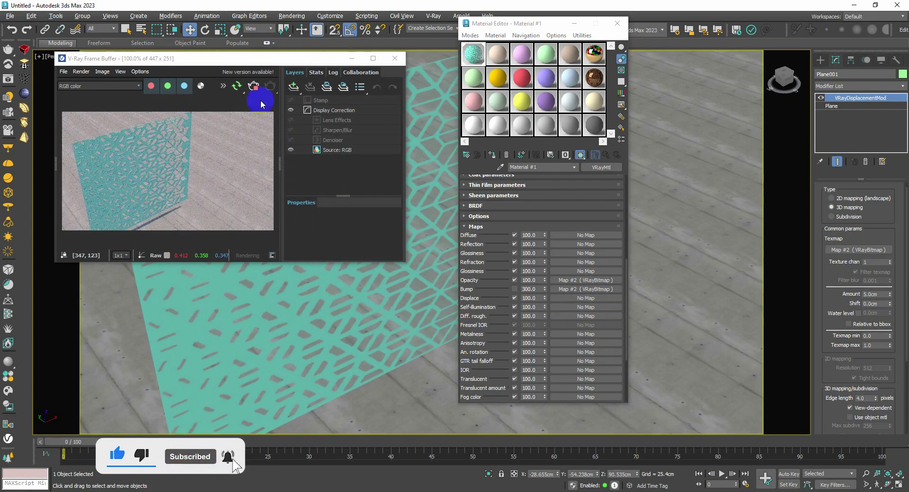
pyautogui.click(253, 86)
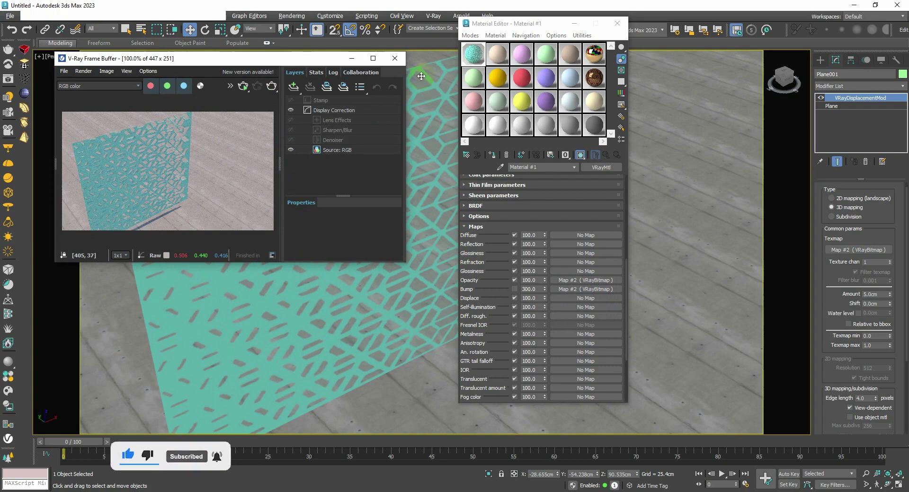
pyautogui.click(397, 59)
# Clone the patterned plane along the Y axis as one independent copy about 58 cm away
pyautogui.scroll(-2, 446, 119)
pyautogui.keyDown('alt'); pyautogui.moveTo(447, 119); pyautogui.dragTo(431, 136, button='middle'); pyautogui.keyUp('alt')
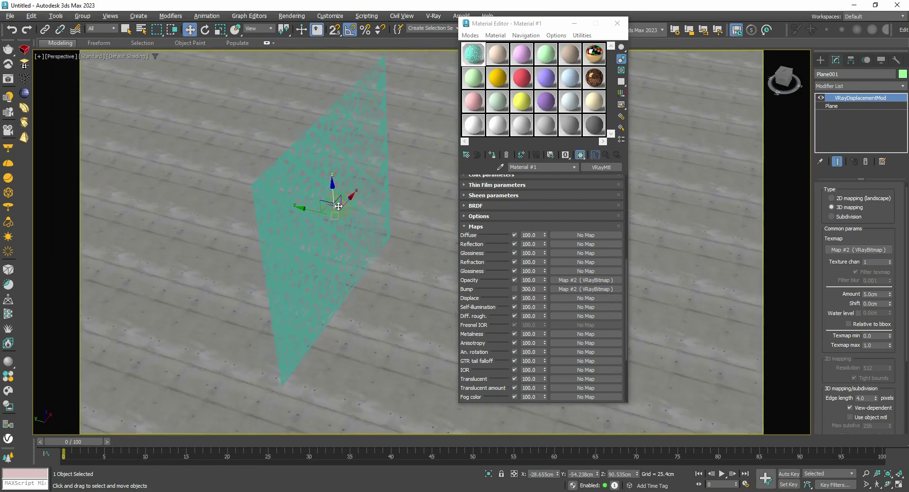
pyautogui.keyDown('shift'); pyautogui.moveTo(314, 213); pyautogui.dragTo(240, 196); pyautogui.keyUp('shift')
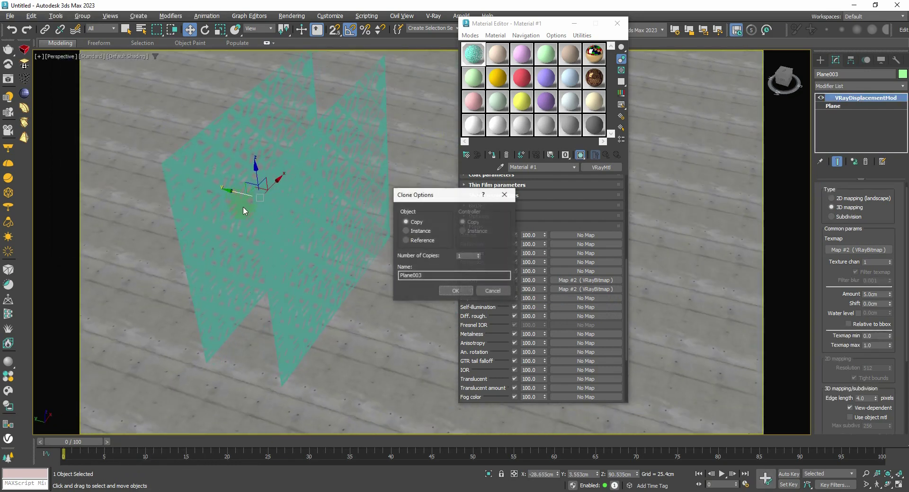
pyautogui.click(447, 291)
pyautogui.keyDown('alt'); pyautogui.moveTo(237, 161); pyautogui.dragTo(239, 213, button='middle'); pyautogui.keyUp('alt')
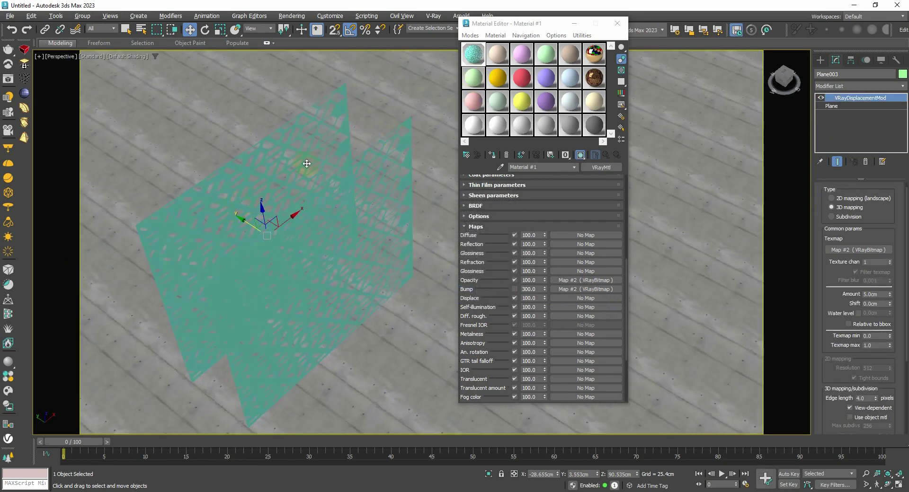
# Set the diffuse color of Material #2 to pure black
pyautogui.click(487, 61)
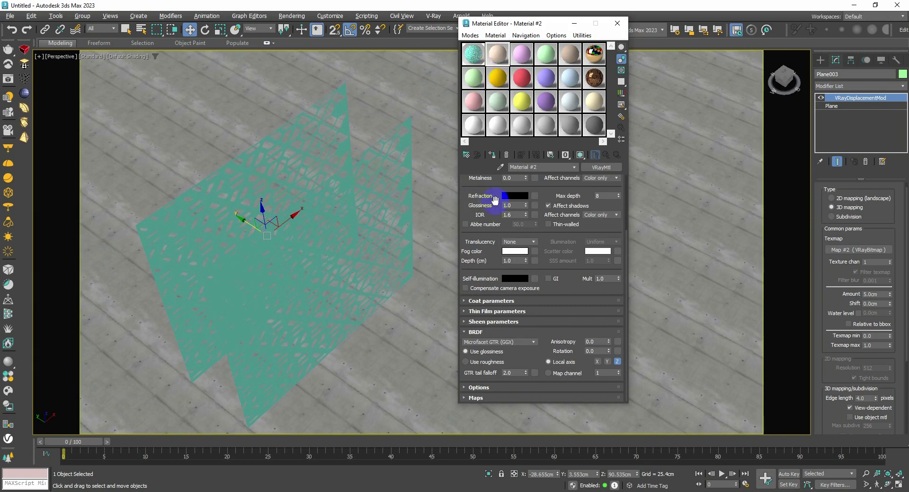
pyautogui.scroll(4, 541, 203)
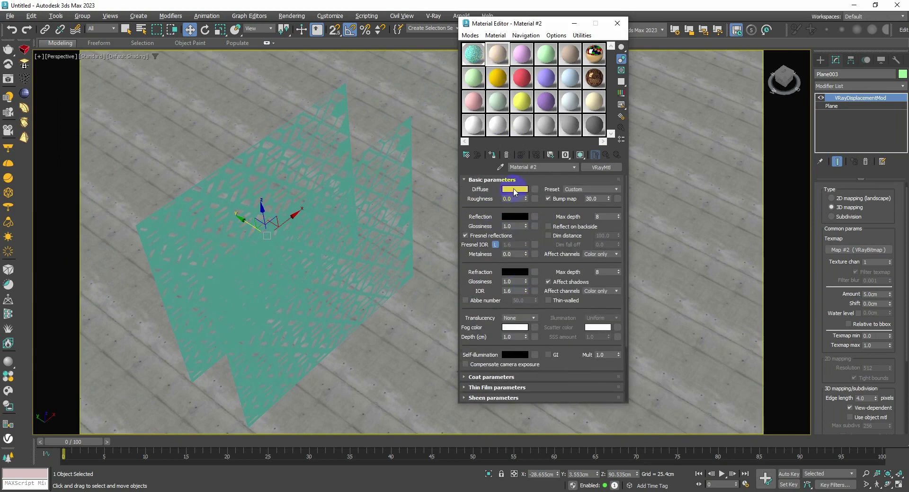
pyautogui.click(514, 190)
pyautogui.moveTo(350, 149); pyautogui.dragTo(302, 159)
pyautogui.click(457, 170)
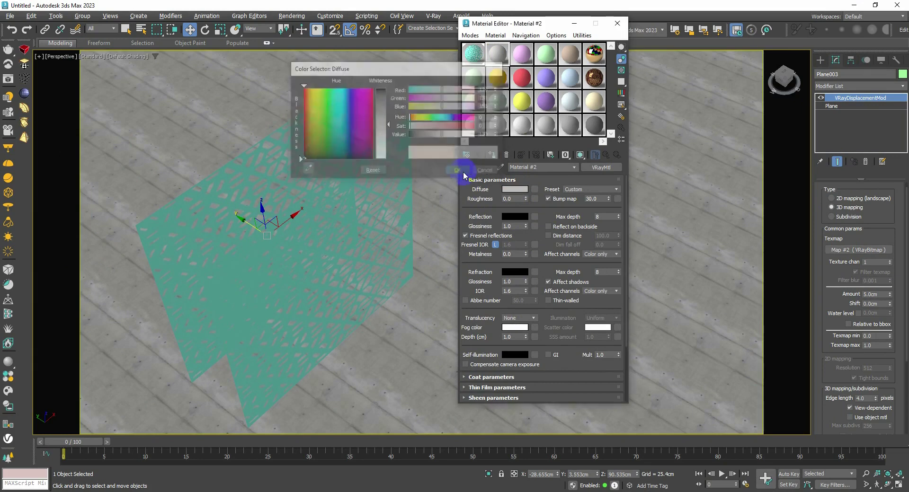
pyautogui.click(504, 190)
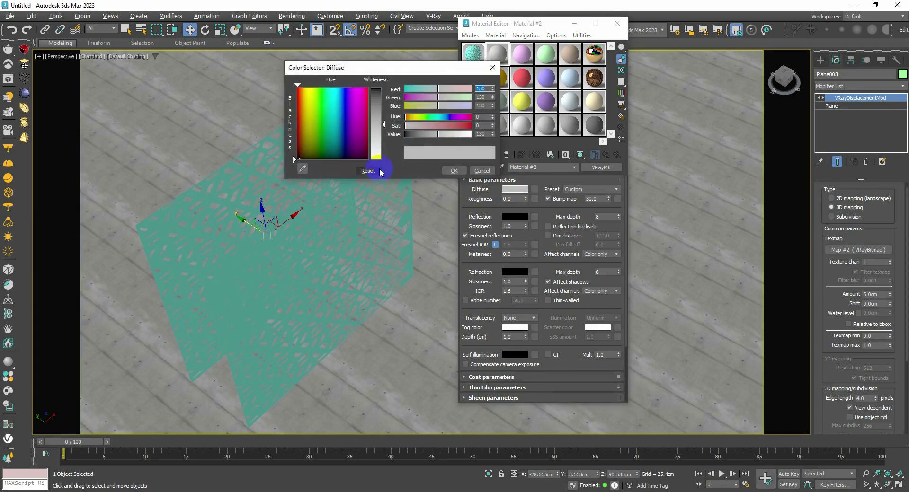
pyautogui.moveTo(376, 157); pyautogui.dragTo(378, 85)
pyautogui.click(453, 170)
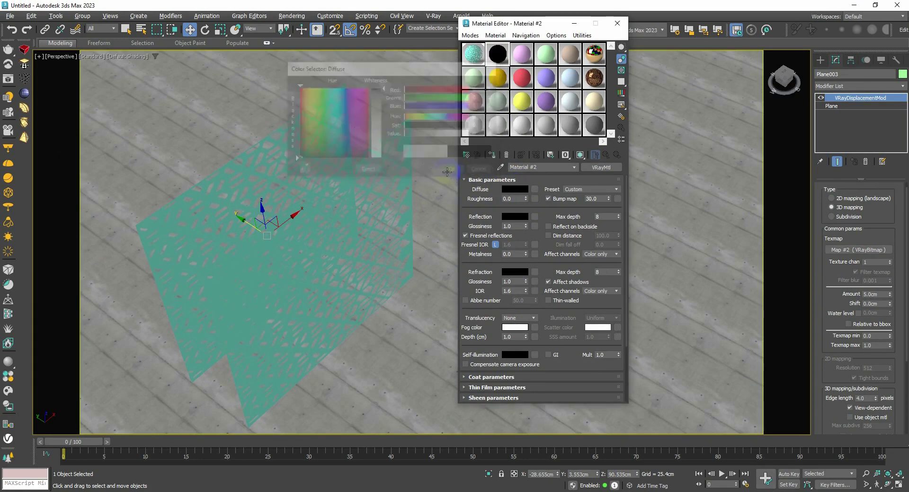
# Assign the black Material #2 to the copied plane
pyautogui.keyDown('alt'); pyautogui.moveTo(312, 177); pyautogui.dragTo(341, 167, button='middle'); pyautogui.keyUp('alt')
pyautogui.click(491, 155)
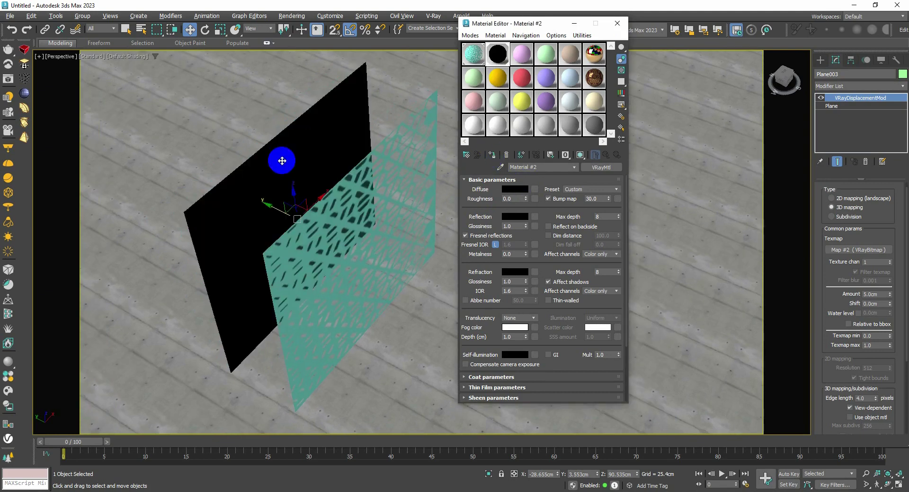
pyautogui.keyDown('alt'); pyautogui.moveTo(278, 192); pyautogui.dragTo(286, 189, button='middle'); pyautogui.keyUp('alt')
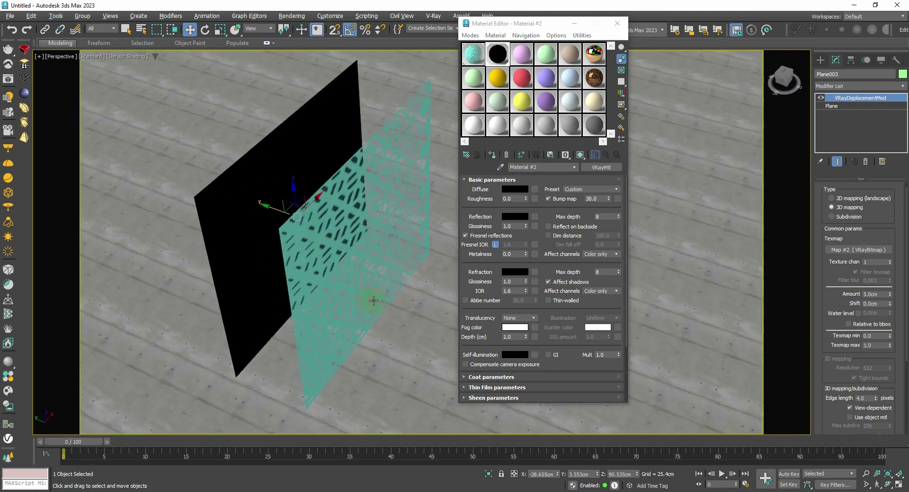
# Align the black plane to the position of the original patterned plane
pyautogui.hotkey('alt', 'a')
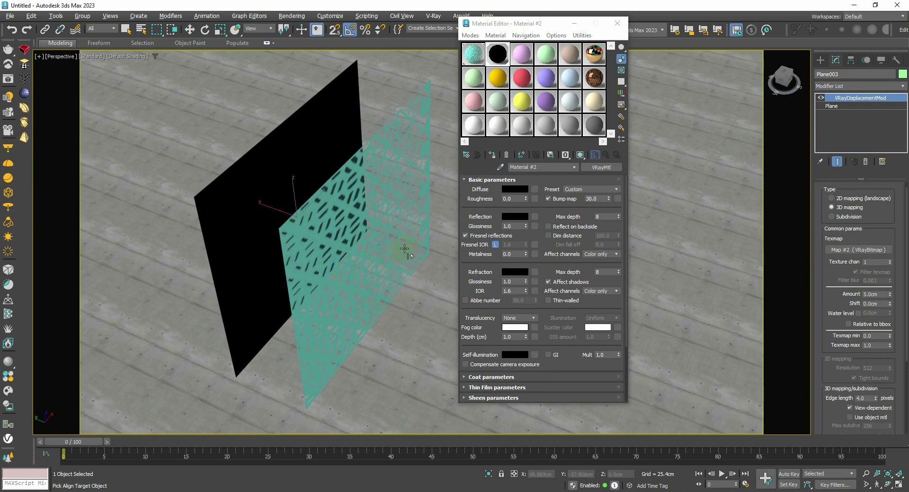
pyautogui.click(401, 219)
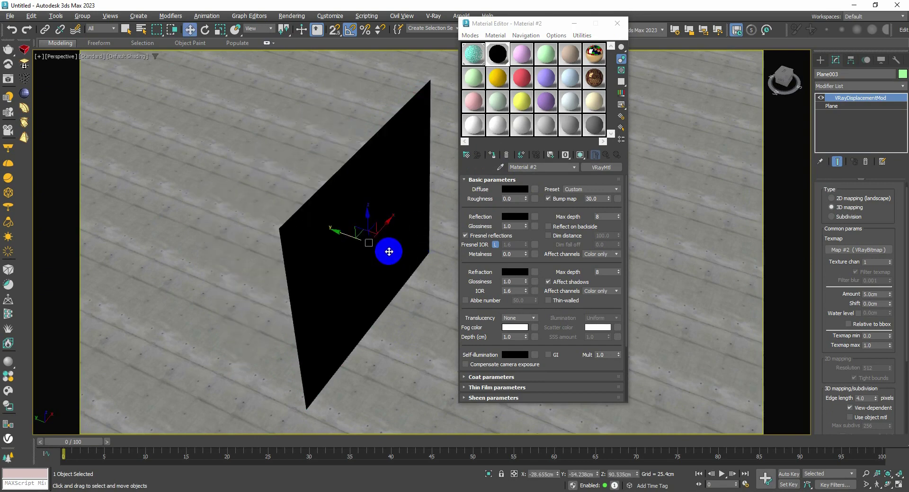
pyautogui.keyDown('alt'); pyautogui.moveTo(388, 251); pyautogui.dragTo(543, 256, button='middle'); pyautogui.keyUp('alt')
pyautogui.click(875, 129)
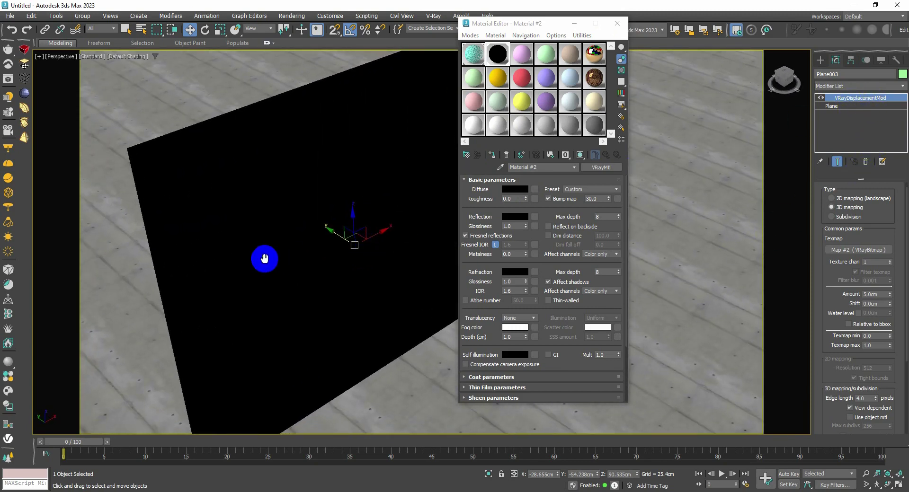
pyautogui.moveTo(264, 260); pyautogui.dragTo(295, 247, button='middle')
# Remove the VRayDisplacementMod modifier from the black plane and start an interactive render of both planes
pyautogui.hotkey('shift', 'q')
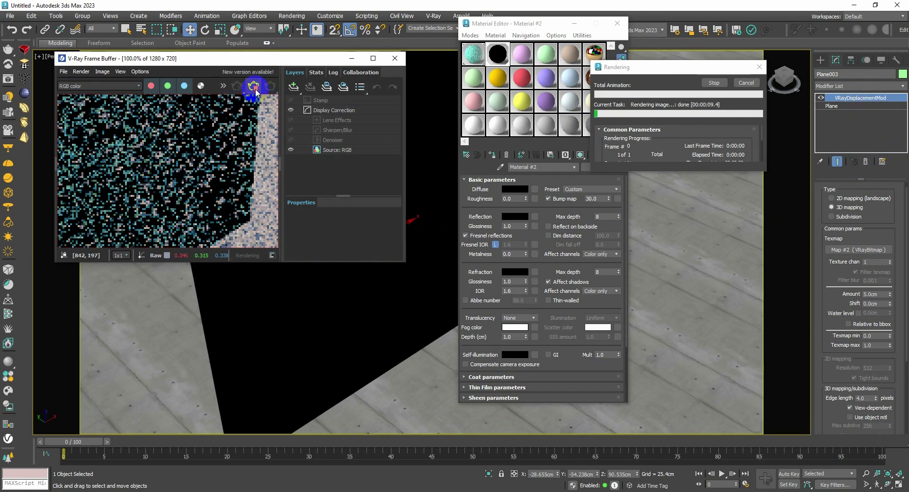
pyautogui.click(866, 162)
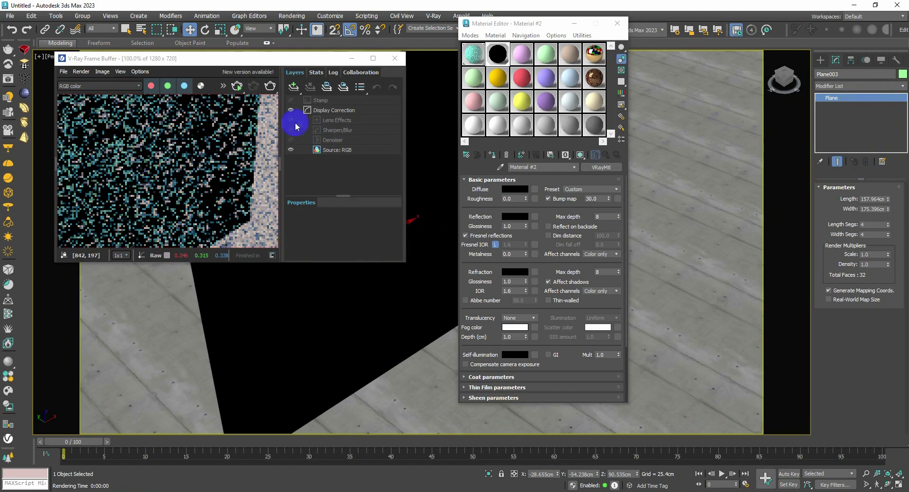
pyautogui.click(237, 87)
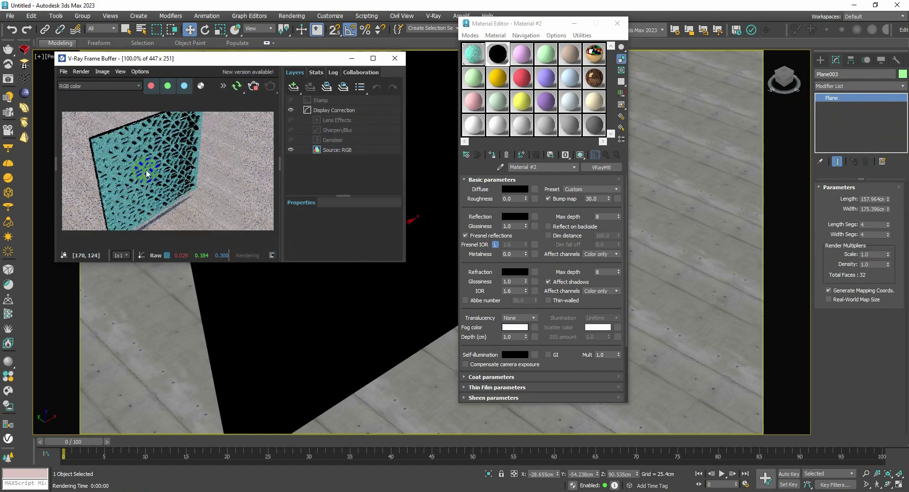
# Examine the black backing behind the pattern's holes in the interactive render, from the front and close up
pyautogui.keyDown('alt'); pyautogui.moveTo(412, 309); pyautogui.dragTo(379, 272, button='middle'); pyautogui.keyUp('alt')
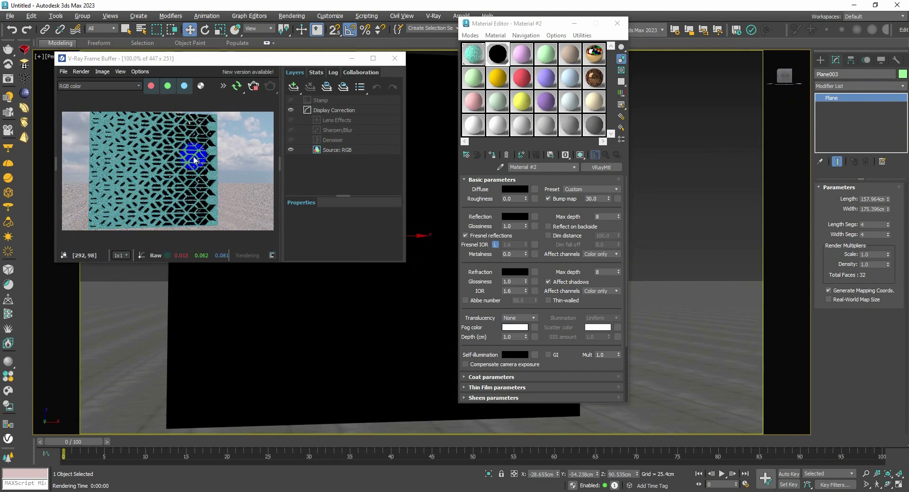
pyautogui.moveTo(342, 287); pyautogui.dragTo(380, 284, button='middle')
pyautogui.scroll(5, 374, 289)
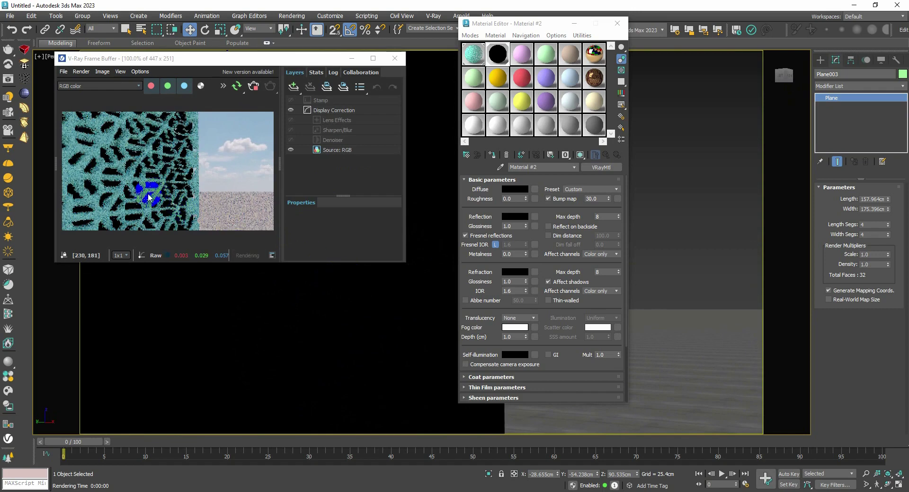
pyautogui.click(199, 183)
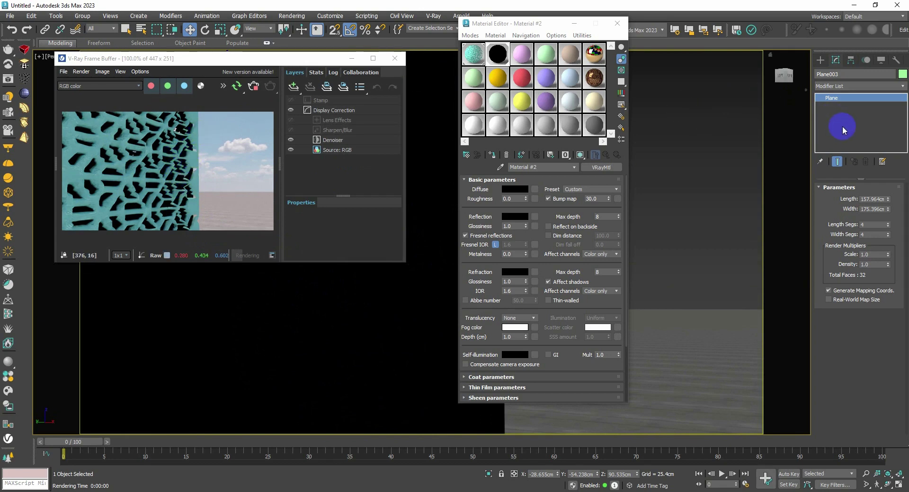
pyautogui.click(271, 158)
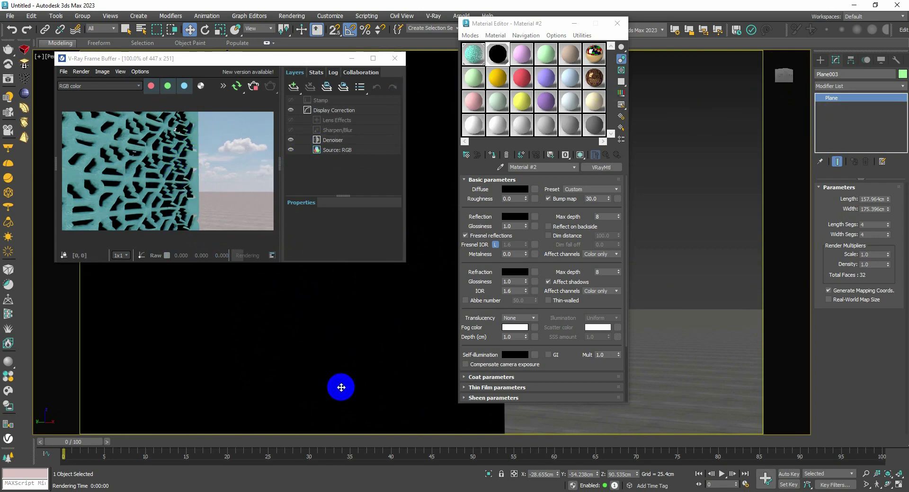
# Switch to mat 2.jpg in Photoshop and examine the edges of the pattern's black slots closely, undoing the trial brush stroke
pyautogui.click(339, 491)
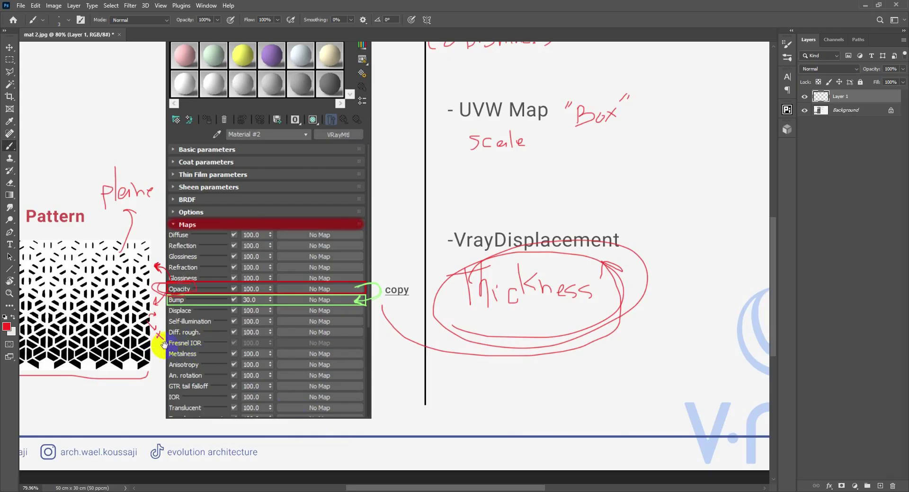
pyautogui.moveTo(164, 345); pyautogui.dragTo(340, 324)
pyautogui.keyDown('alt'); pyautogui.scroll(12, 228, 263); pyautogui.keyUp('alt')
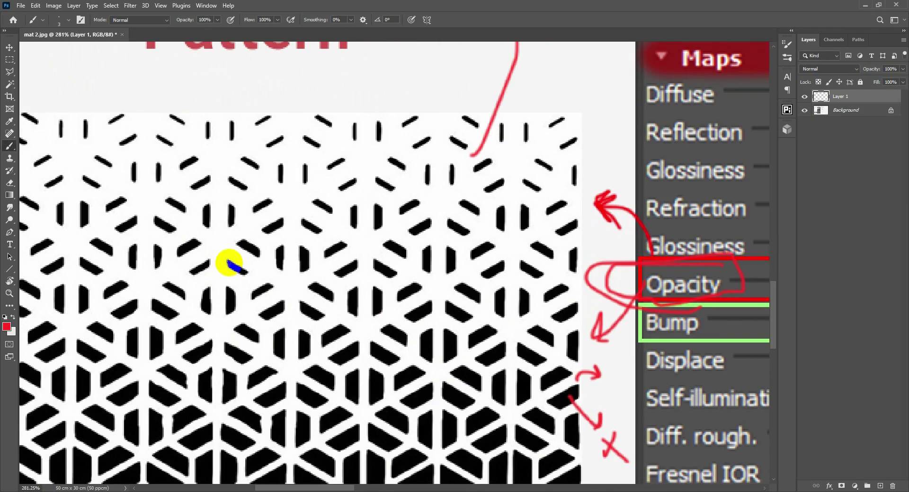
pyautogui.keyDown('alt'); pyautogui.scroll(4, 227, 263); pyautogui.keyUp('alt')
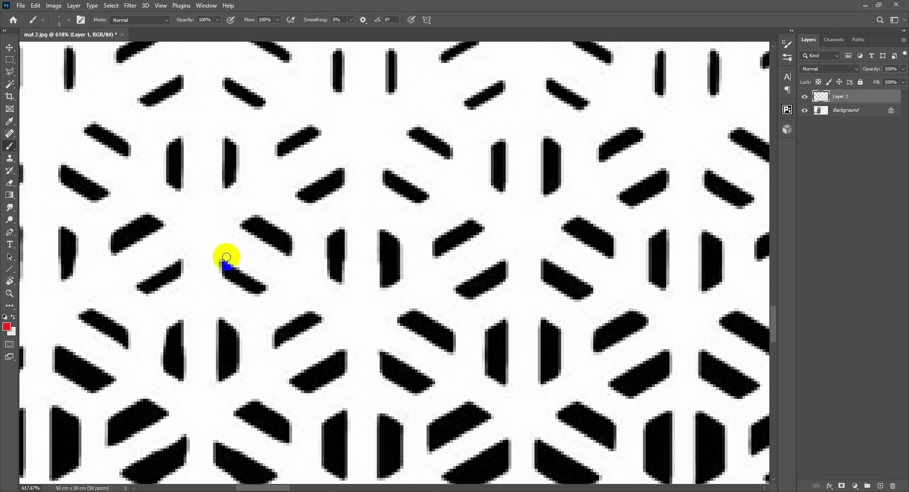
pyautogui.moveTo(226, 257)
pyautogui.mouseDown()
pyautogui.moveTo(252, 264)
pyautogui.moveTo(278, 291)
pyautogui.mouseUp()
pyautogui.hotkey('ctrl', 'z')
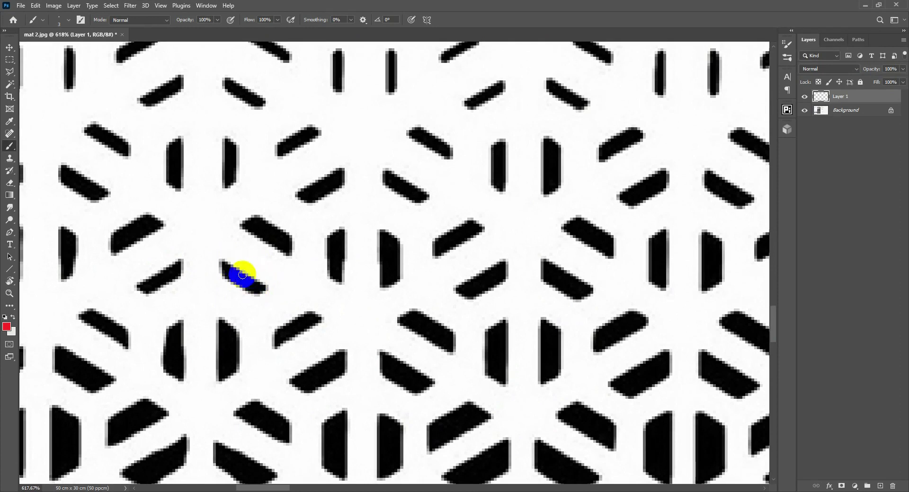
# Return to 3ds Max and examine the backed pattern in the interactive render from farther away and different angles
pyautogui.click(336, 491)
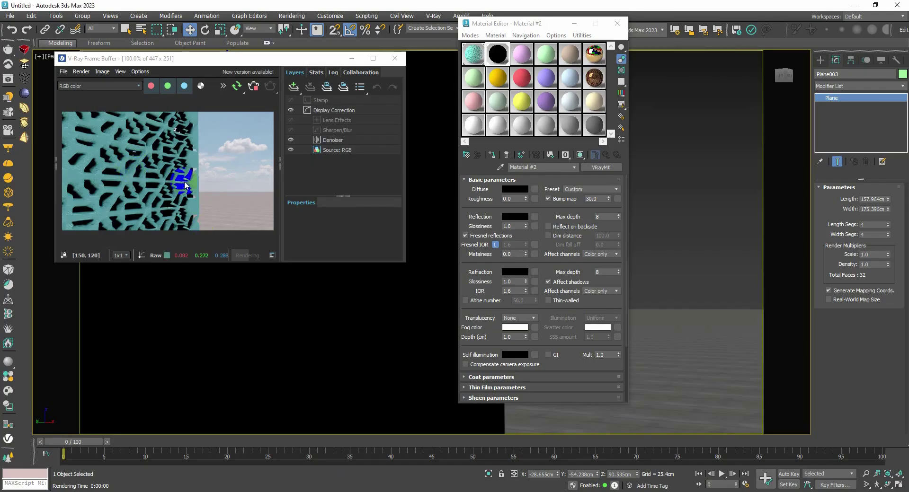
pyautogui.scroll(-1, 168, 191)
pyautogui.scroll(-3, 378, 336)
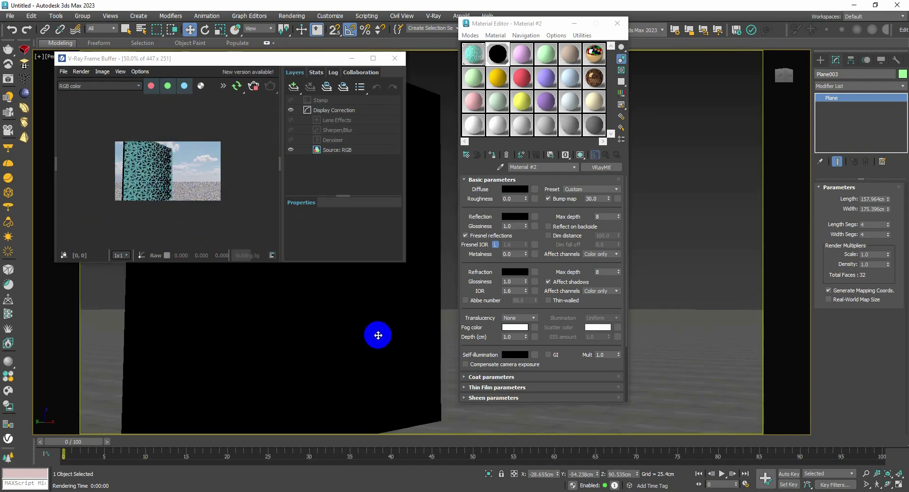
pyautogui.moveTo(378, 336); pyautogui.dragTo(333, 335)
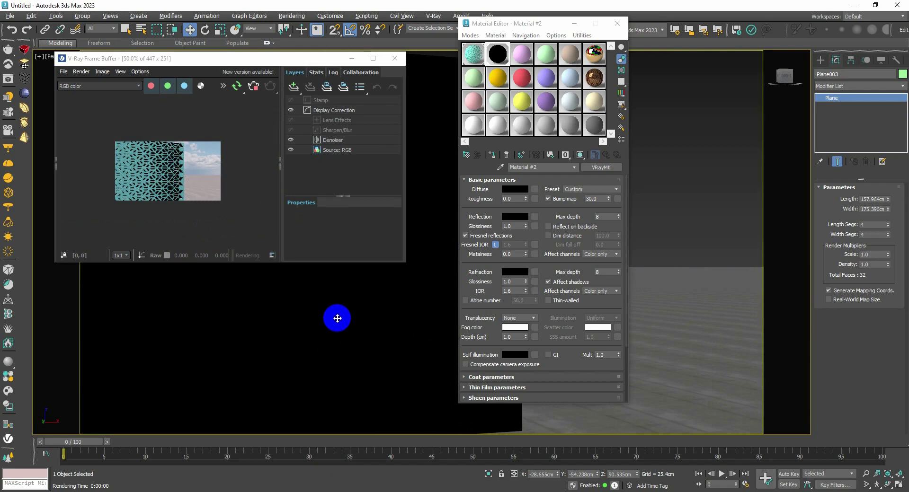
pyautogui.keyDown('alt'); pyautogui.moveTo(336, 318); pyautogui.dragTo(331, 320, button='middle'); pyautogui.keyUp('alt')
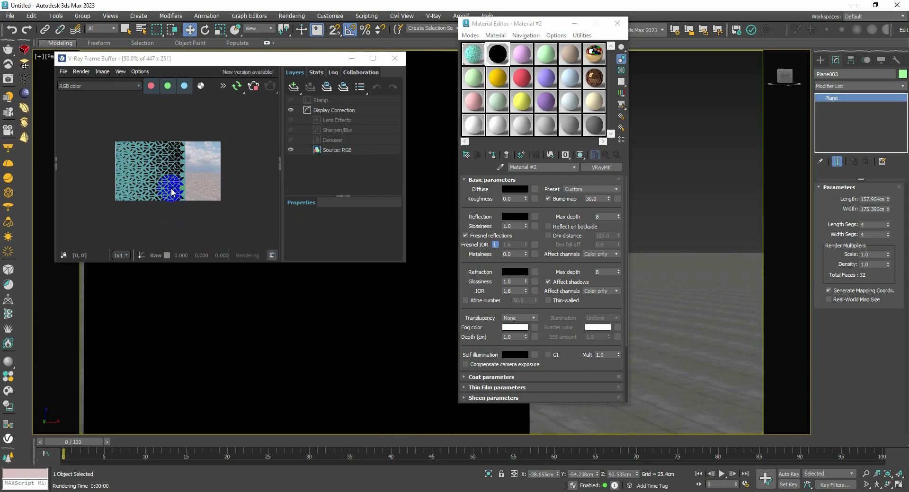
# Examine the black-backed pattern in the interactive render from farther away and from raised oblique angles
pyautogui.scroll(-3, 335, 315)
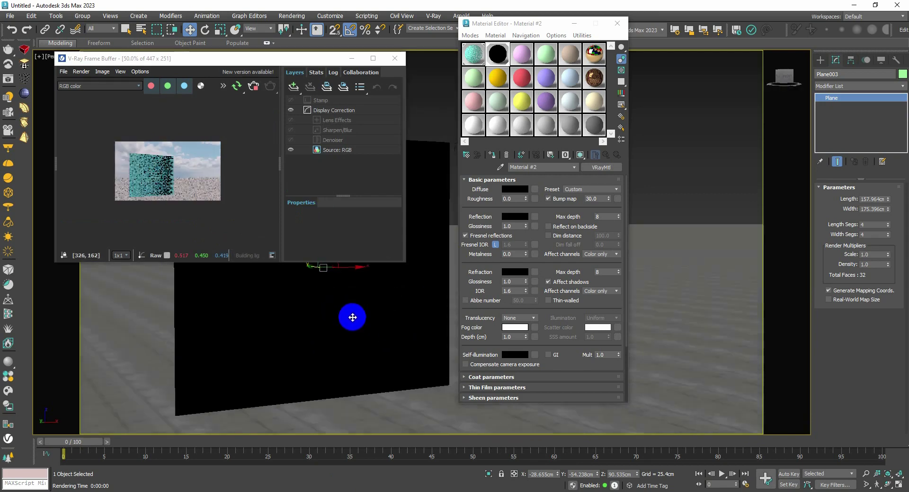
pyautogui.keyDown('alt'); pyautogui.moveTo(351, 317); pyautogui.dragTo(378, 344, button='middle'); pyautogui.keyUp('alt')
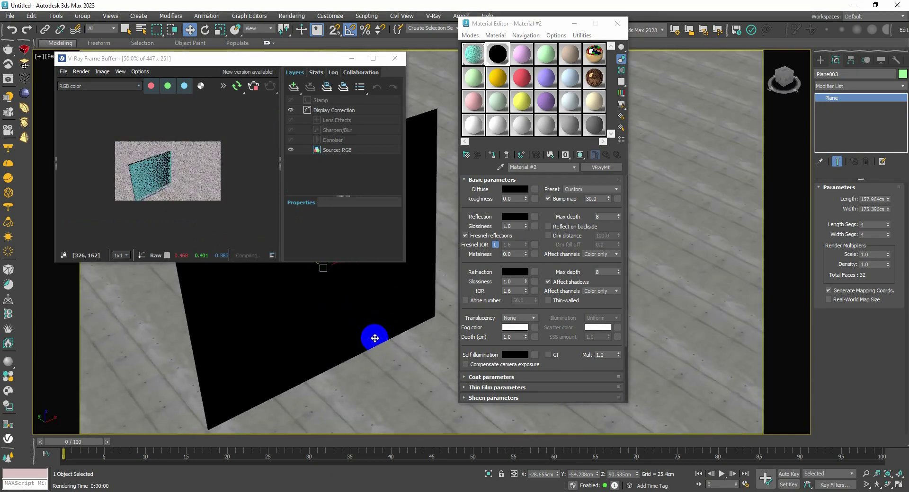
pyautogui.keyDown('alt'); pyautogui.moveTo(340, 260); pyautogui.dragTo(355, 296, button='middle'); pyautogui.keyUp('alt')
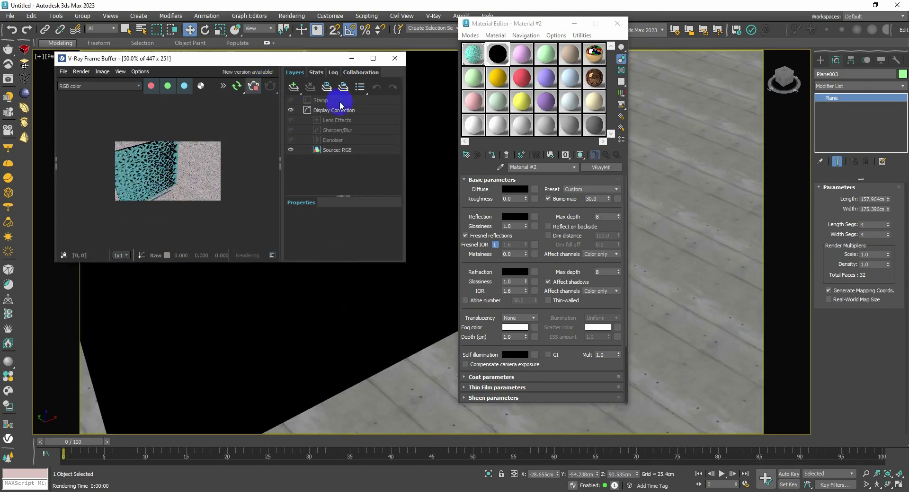
# Close the render window and the Material Editor, and delete the black backing plane
pyautogui.click(394, 58)
pyautogui.click(621, 23)
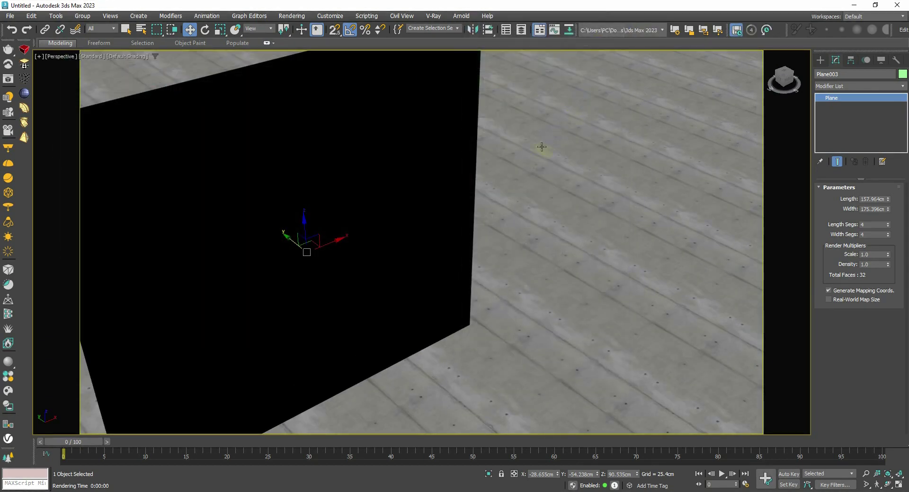
pyautogui.click(545, 193)
pyautogui.scroll(-3, 450, 196)
pyautogui.moveTo(450, 197); pyautogui.dragTo(469, 186, button='middle')
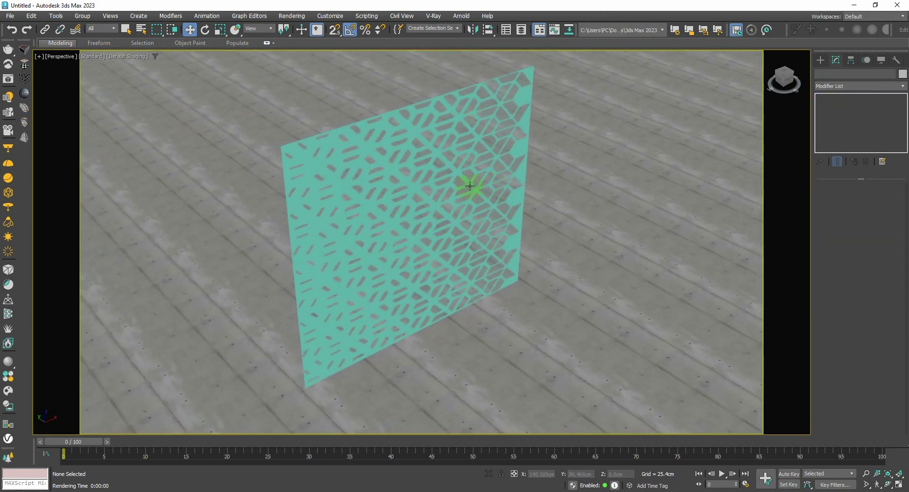
# Remove the VRayDisplacementMod modifier from the patterned plane
pyautogui.click(398, 175)
pyautogui.scroll(-4, 416, 180)
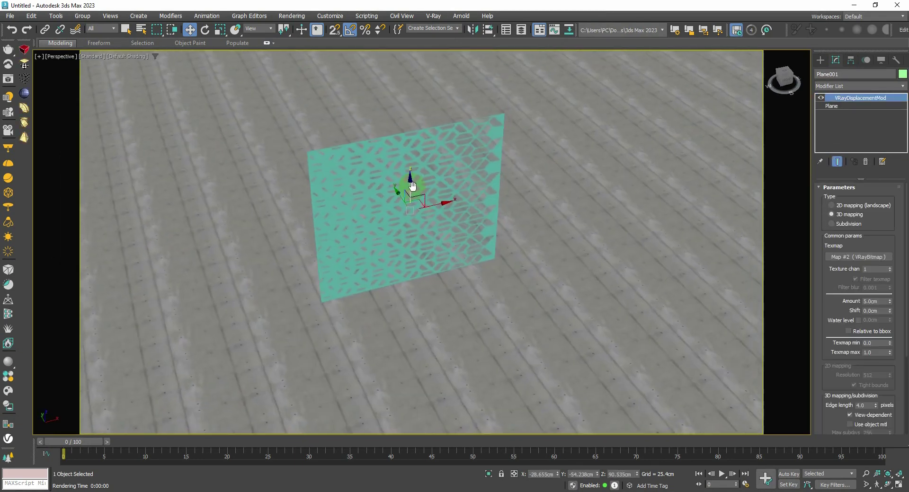
pyautogui.click(866, 162)
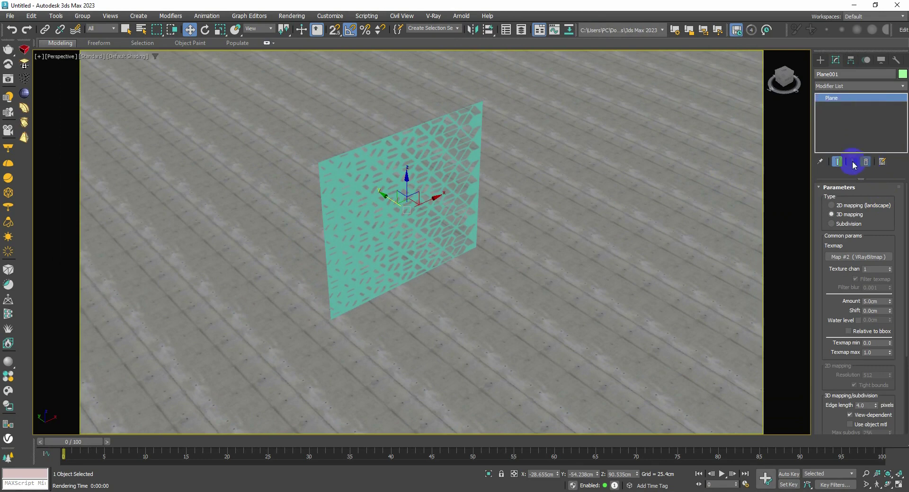
pyautogui.scroll(5, 425, 204)
pyautogui.keyDown('alt'); pyautogui.moveTo(425, 203); pyautogui.dragTo(487, 208, button='middle'); pyautogui.keyUp('alt')
pyautogui.moveTo(487, 208); pyautogui.dragTo(339, 237, button='middle')
pyautogui.keyDown('ctrl'); pyautogui.rightClick(409, 272); pyautogui.keyUp('ctrl')
pyautogui.click(430, 252)
pyautogui.moveTo(612, 165)
pyautogui.mouseDown()
pyautogui.moveTo(497, 296)
pyautogui.moveTo(482, 335)
pyautogui.mouseUp()
pyautogui.rightClick(484, 334)
pyautogui.moveTo(575, 273); pyautogui.dragTo(547, 286, button='middle')
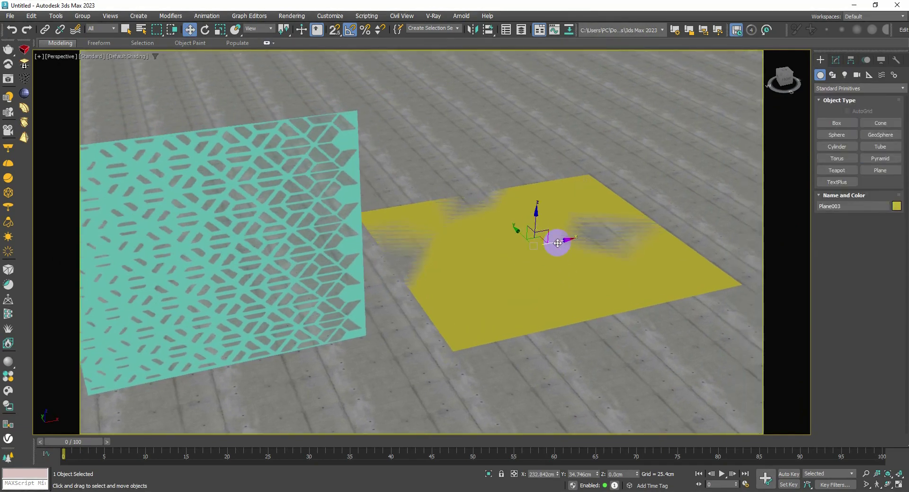
pyautogui.moveTo(557, 242); pyautogui.dragTo(519, 251, button='middle')
pyautogui.press('Delete')
# Select the patterned plane and make the Material #3 sample slot active in the Material Editor
pyautogui.click(315, 235)
pyautogui.moveTo(318, 231); pyautogui.dragTo(367, 237, button='middle')
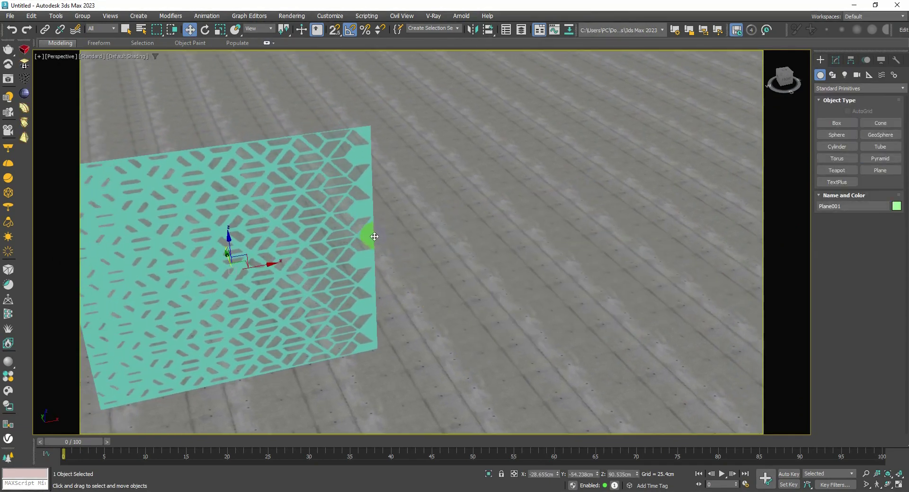
pyautogui.press('m')
pyautogui.moveTo(548, 17); pyautogui.dragTo(568, 15)
pyautogui.click(544, 60)
pyautogui.click(544, 59)
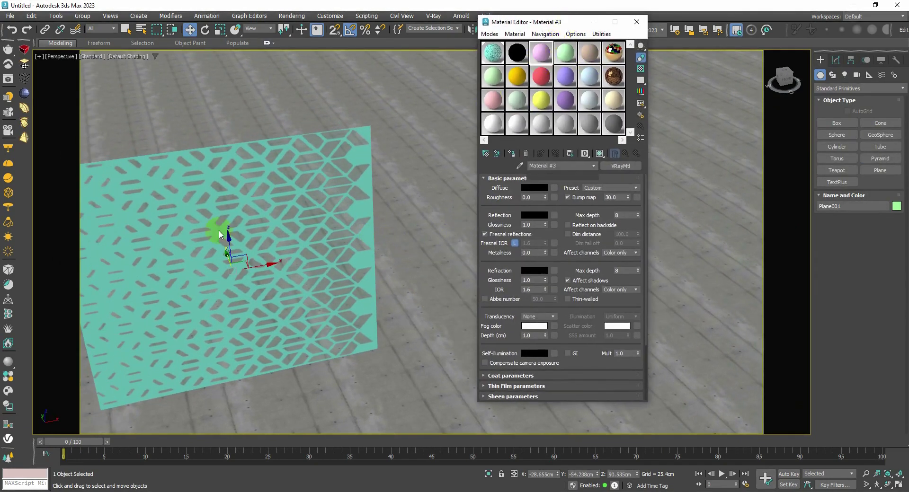
# Add the Bricks_A02_1m material from the Bricks category of the V-Ray Material Library to the Material Editor
pyautogui.click(6, 377)
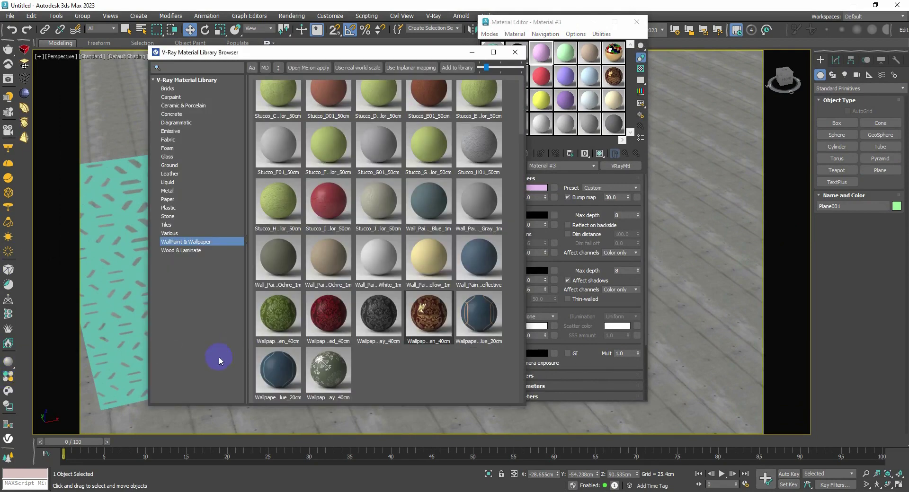
pyautogui.click(177, 148)
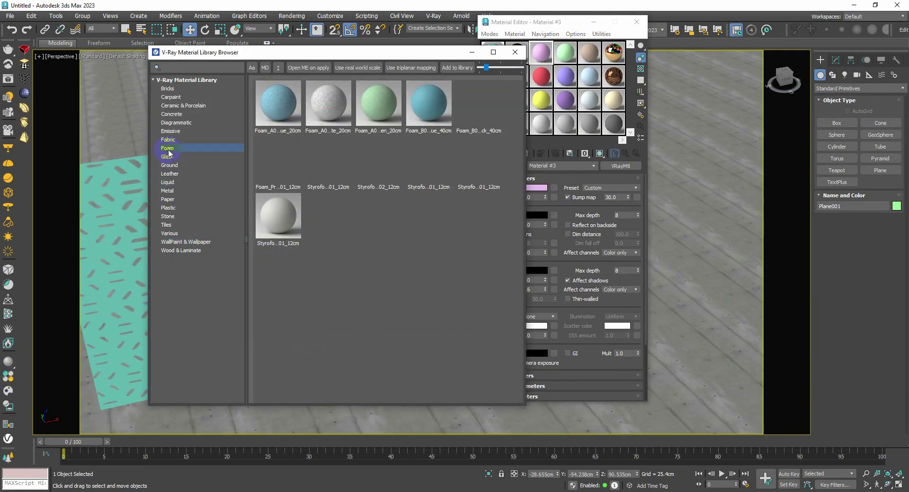
pyautogui.click(179, 89)
pyautogui.rightClick(331, 102)
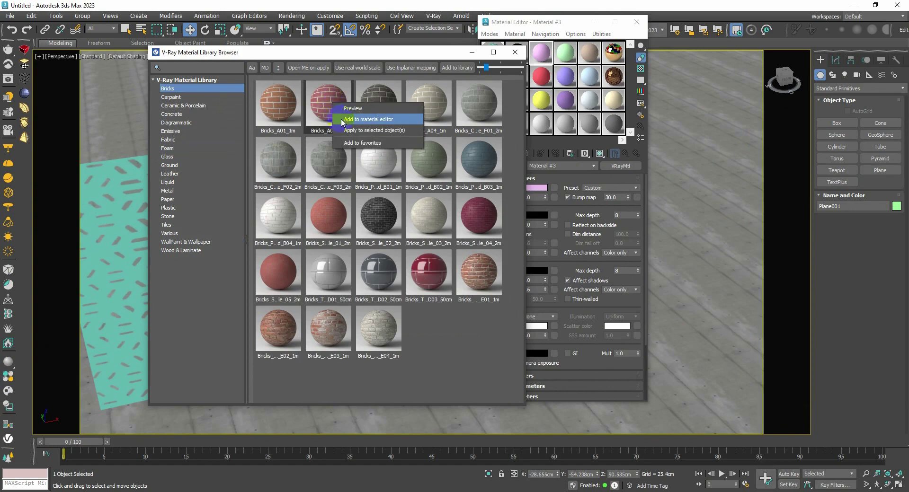
pyautogui.click(350, 120)
pyautogui.moveTo(447, 54); pyautogui.dragTo(371, 54)
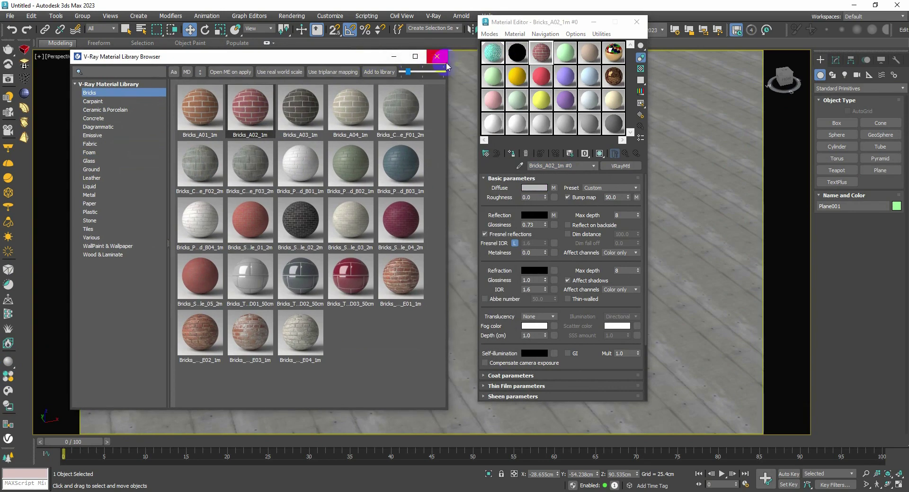
pyautogui.click(438, 55)
# Assign Bricks_A02_1m to the upright plane and display viewport materials as Shaded Materials with Maps, closing the Material Editor
pyautogui.moveTo(536, 59); pyautogui.dragTo(336, 179)
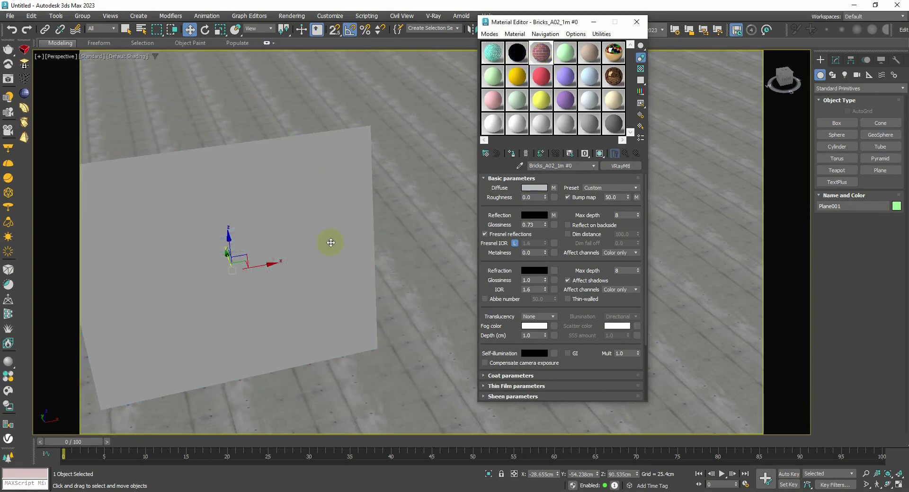
pyautogui.keyDown('alt'); pyautogui.moveTo(324, 225); pyautogui.dragTo(420, 213, button='middle'); pyautogui.keyUp('alt')
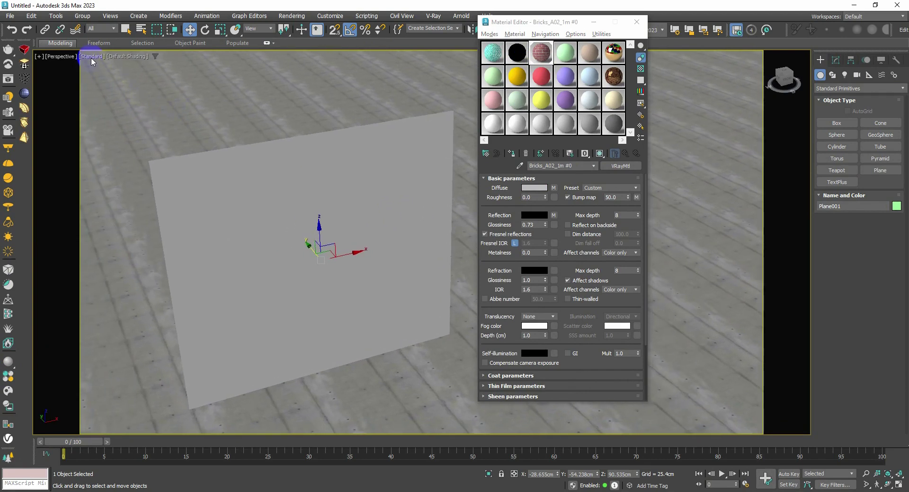
pyautogui.click(92, 57)
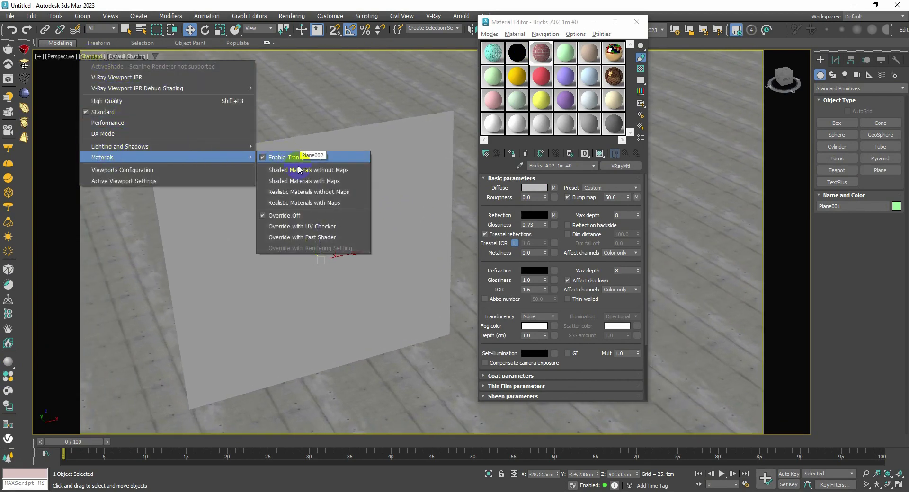
pyautogui.click(303, 181)
pyautogui.scroll(-3, 336, 213)
pyautogui.moveTo(336, 213); pyautogui.dragTo(368, 219, button='middle')
pyautogui.scroll(3, 359, 211)
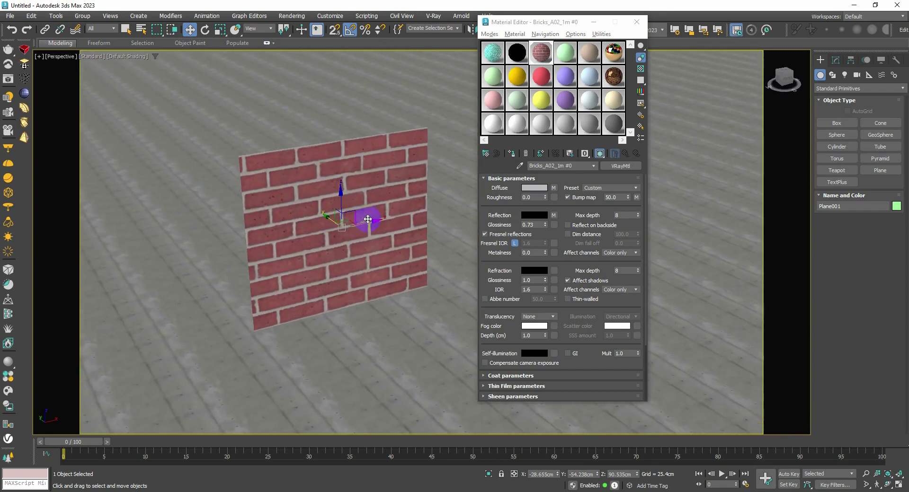
pyautogui.click(636, 22)
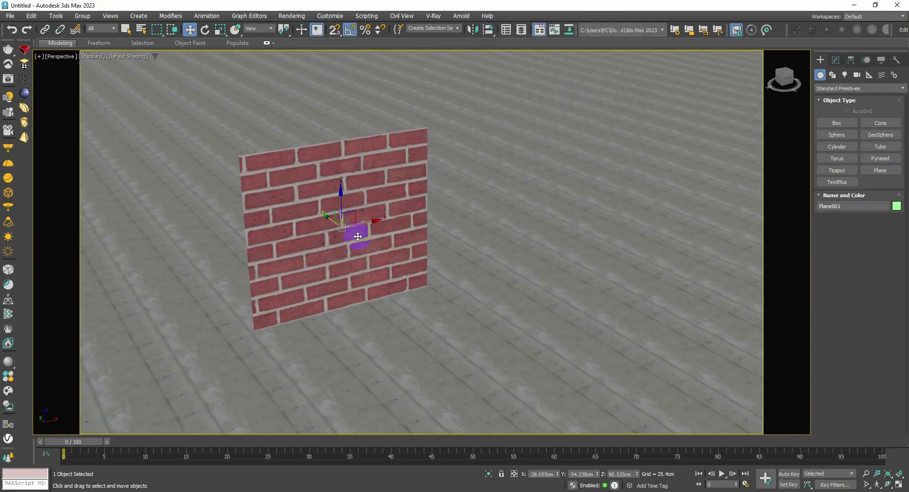
pyautogui.keyDown('alt'); pyautogui.moveTo(327, 238); pyautogui.dragTo(396, 307, button='middle'); pyautogui.keyUp('alt')
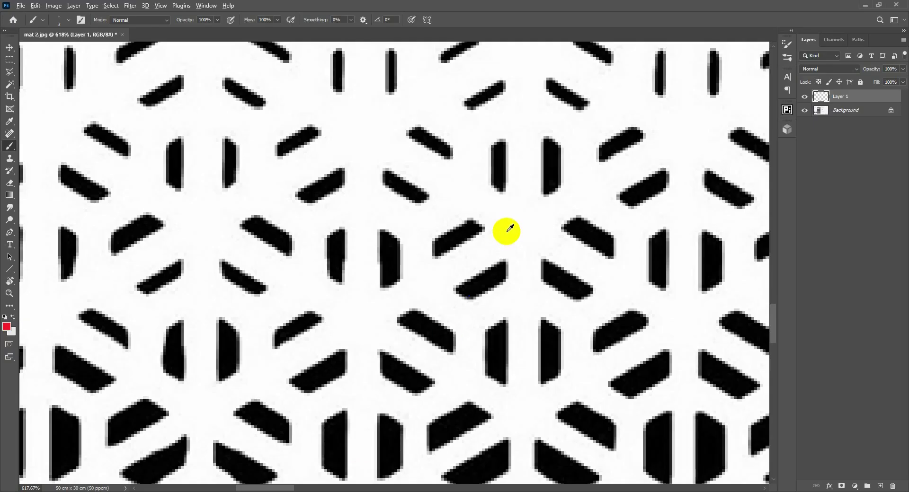
# In mat 2.jpg in Photoshop, underline "scale" with an arrow pointing to it and circle "Box" beside the UVW Map heading in red
pyautogui.keyDown('alt'); pyautogui.scroll(-5, 506, 231); pyautogui.keyUp('alt')
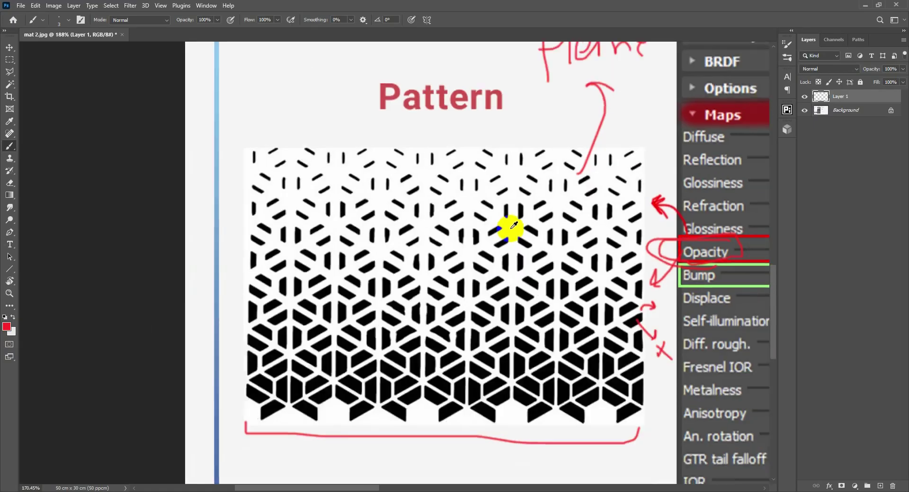
pyautogui.keyDown('alt'); pyautogui.scroll(-4, 599, 223); pyautogui.keyUp('alt')
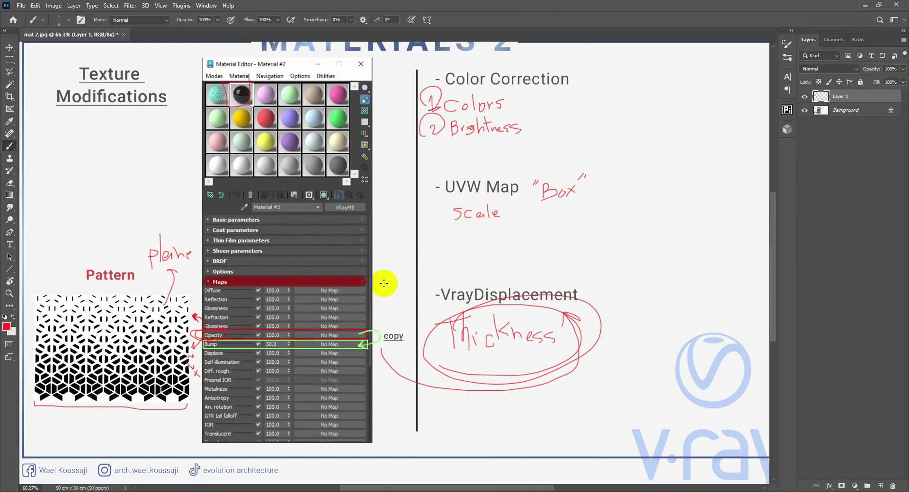
pyautogui.moveTo(383, 286)
pyautogui.mouseDown()
pyautogui.moveTo(467, 231)
pyautogui.moveTo(432, 226)
pyautogui.moveTo(493, 228)
pyautogui.mouseUp()
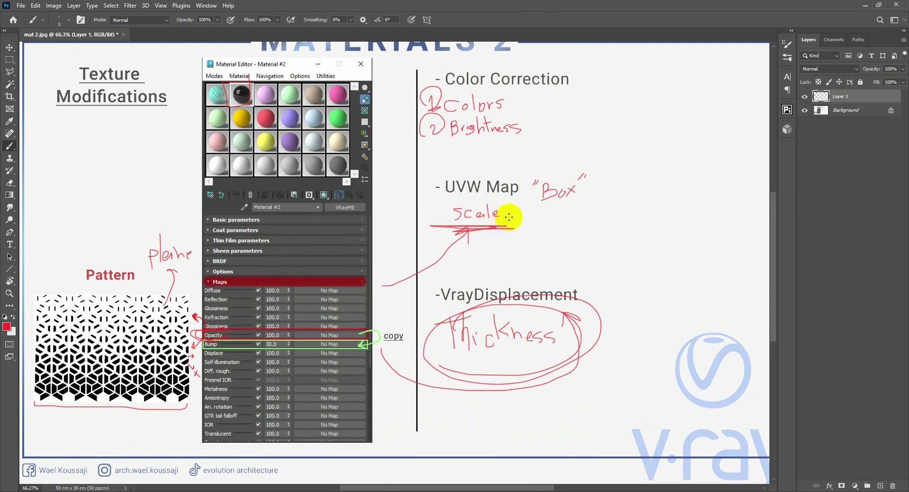
pyautogui.keyDown('alt'); pyautogui.scroll(3, 518, 210); pyautogui.keyUp('alt')
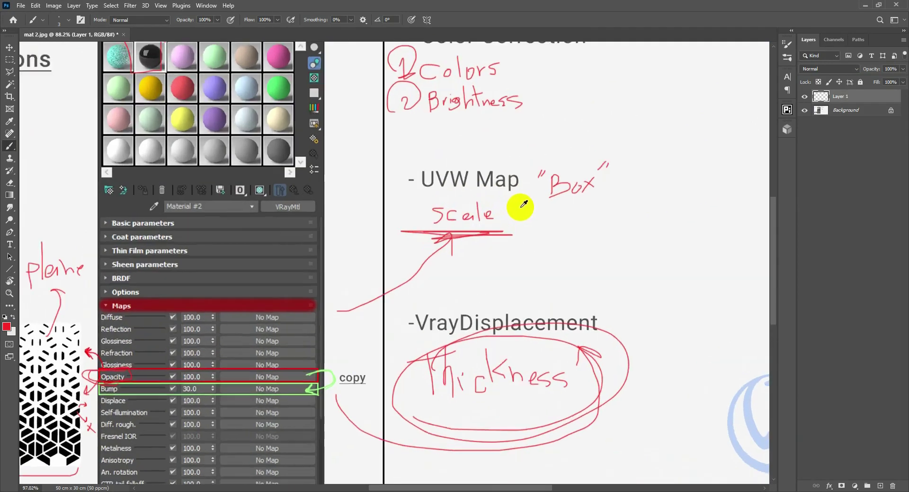
pyautogui.moveTo(573, 217)
pyautogui.mouseDown()
pyautogui.moveTo(552, 216)
pyautogui.moveTo(567, 225)
pyautogui.mouseUp()
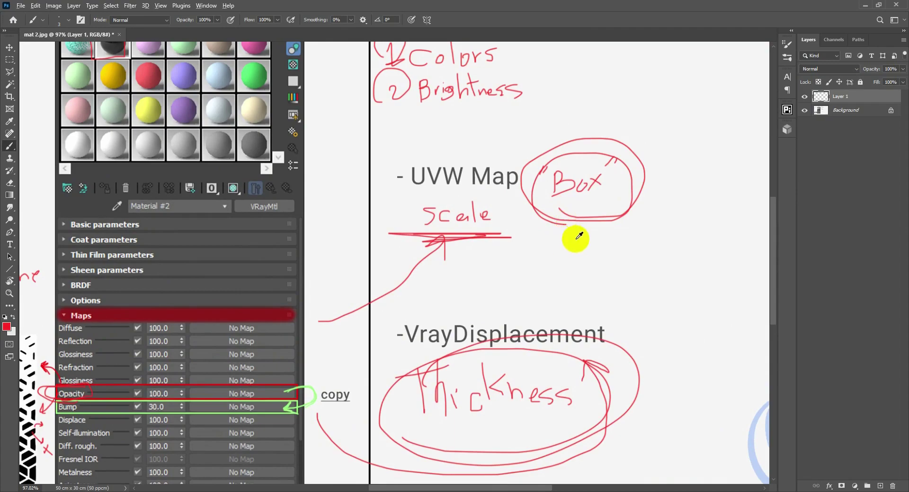
# Return to 3ds Max and add a UVW Map modifier to the brick plane
pyautogui.hotkey('alt', 'Tab')
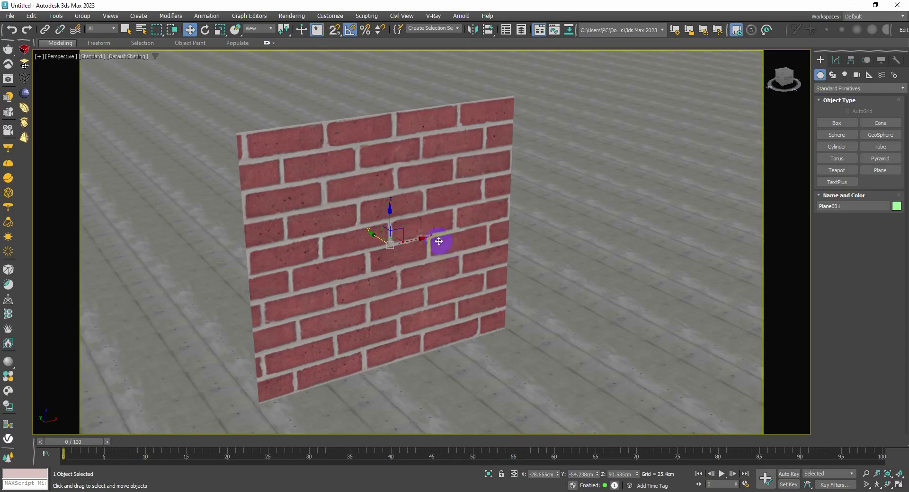
pyautogui.keyDown('alt'); pyautogui.moveTo(439, 241); pyautogui.dragTo(412, 232, button='middle'); pyautogui.keyUp('alt')
pyautogui.click(835, 60)
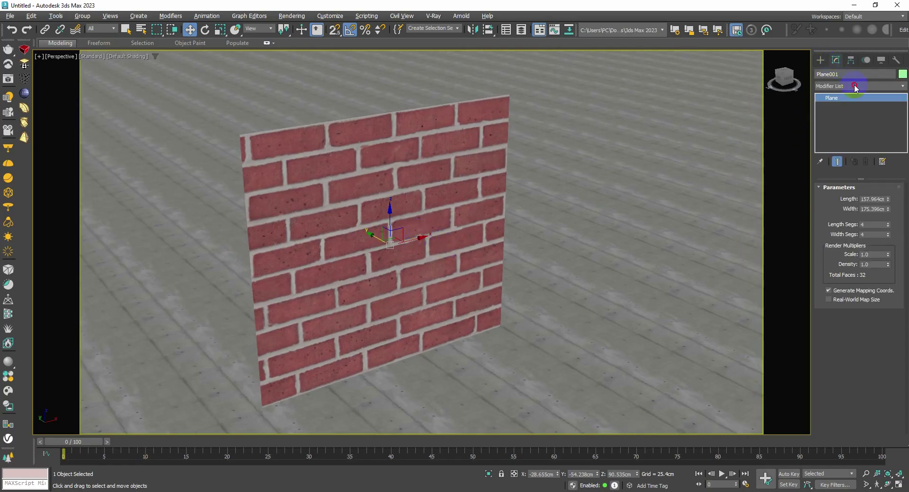
pyautogui.click(855, 87)
pyautogui.press('u')
pyautogui.press('u')
pyautogui.press('u')
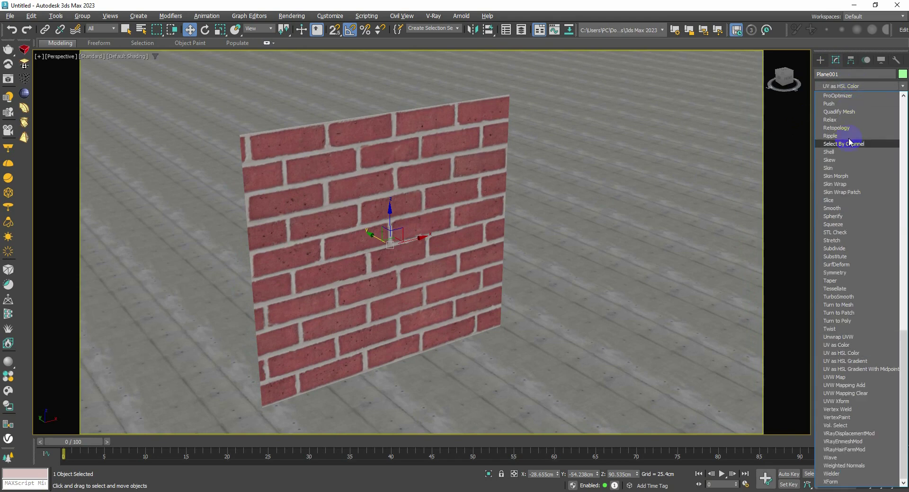
pyautogui.click(843, 379)
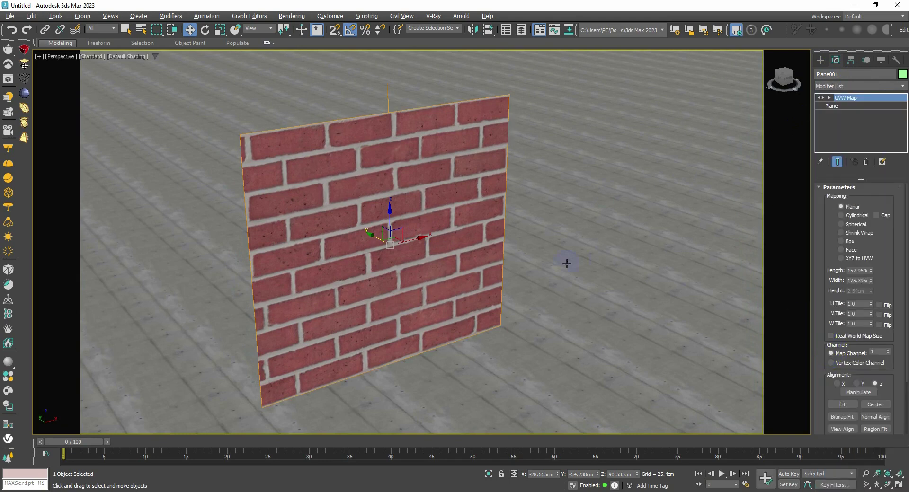
# Set the UVW Map modifier's mapping type to Box and check the bricks on the plane
pyautogui.scroll(-3, 436, 257)
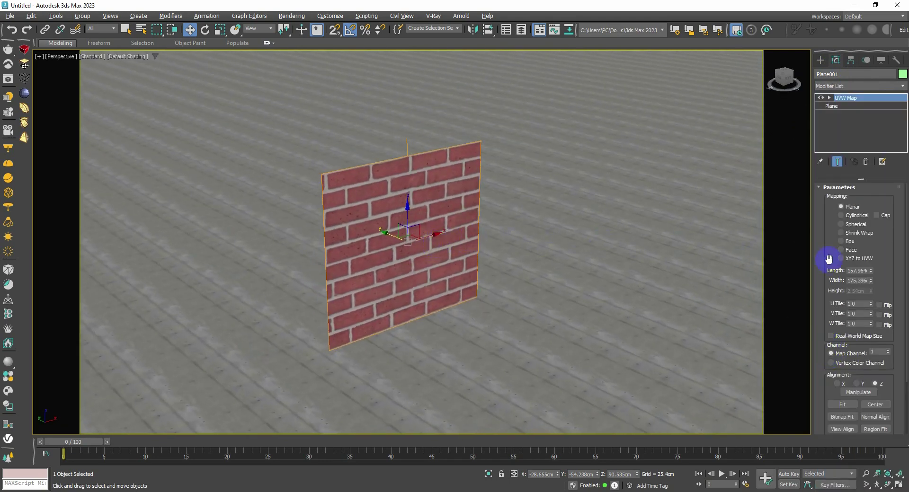
pyautogui.click(841, 242)
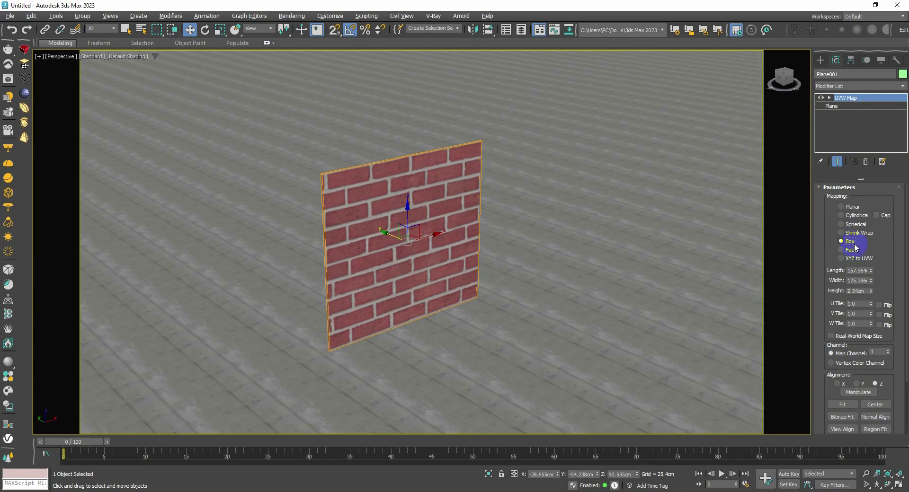
pyautogui.scroll(5, 318, 221)
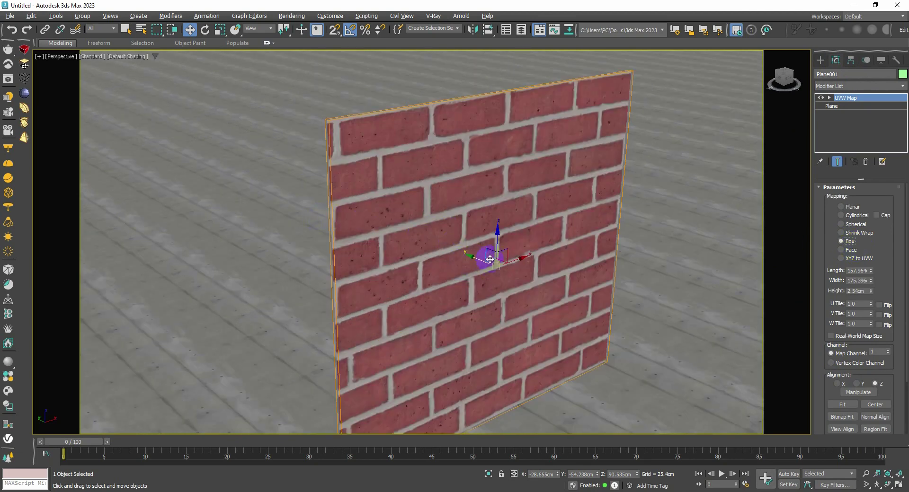
pyautogui.moveTo(490, 259); pyautogui.dragTo(349, 248, button='middle')
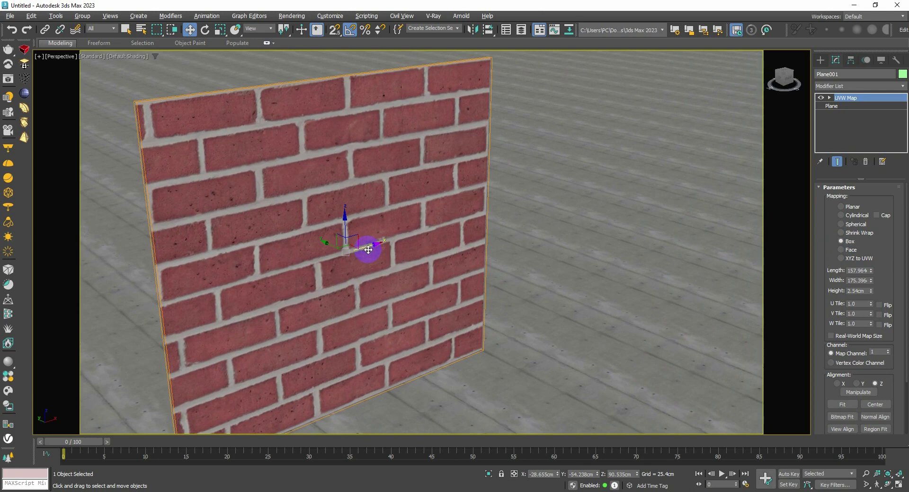
pyautogui.scroll(-3, 367, 247)
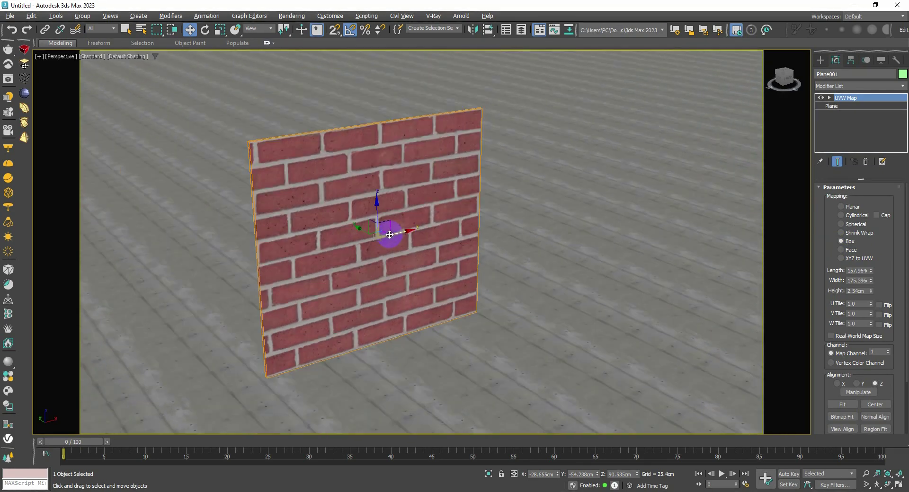
pyautogui.moveTo(518, 241); pyautogui.dragTo(507, 248, button='middle')
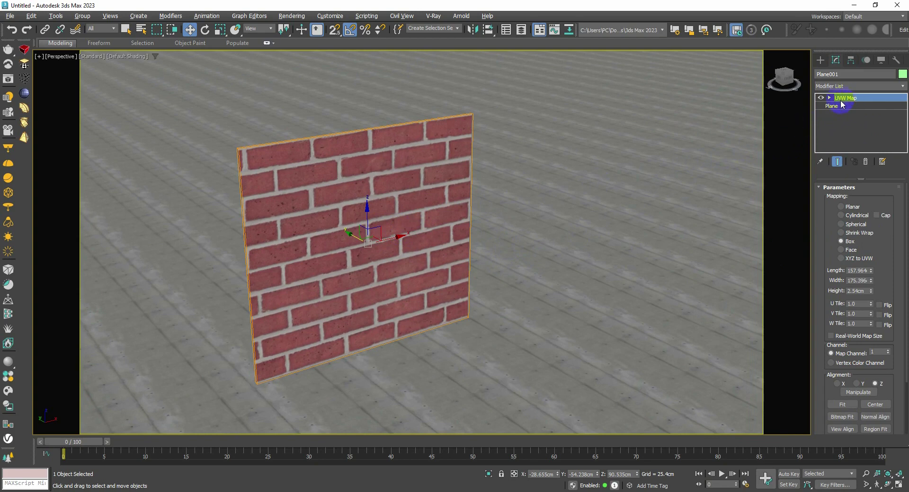
# Activate the brick plane's UVW Map gizmo and slide it along X beyond the plane and back
pyautogui.click(834, 139)
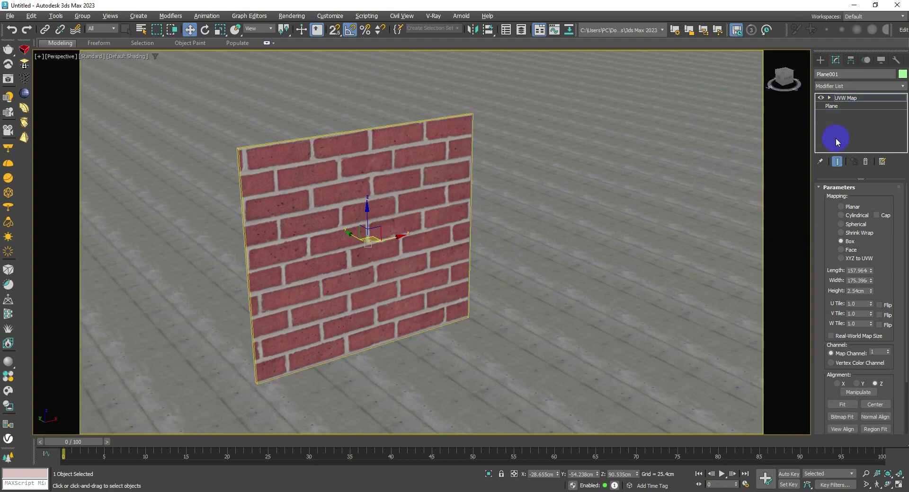
pyautogui.click(842, 99)
pyautogui.click(844, 99)
pyautogui.moveTo(412, 239)
pyautogui.keyDown('alt'); pyautogui.mouseDown(button='middle')
pyautogui.moveTo(398, 250)
pyautogui.moveTo(416, 221)
pyautogui.moveTo(400, 237)
pyautogui.moveTo(405, 208)
pyautogui.mouseUp(button='middle'); pyautogui.keyUp('alt')
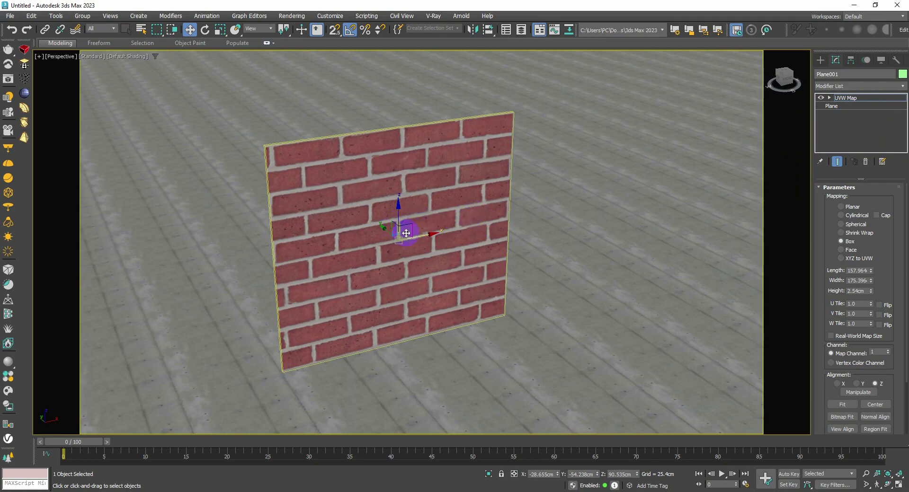
pyautogui.moveTo(425, 237); pyautogui.dragTo(609, 204)
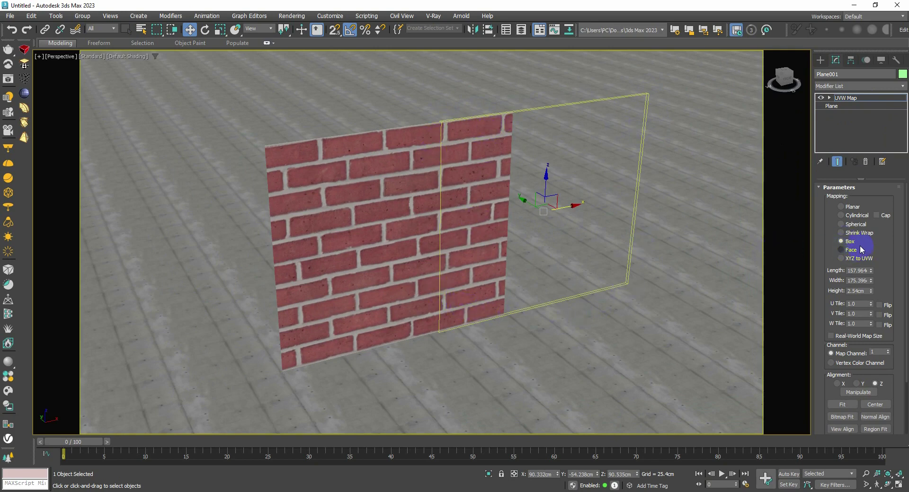
pyautogui.moveTo(582, 222); pyautogui.dragTo(422, 235)
# Scale the plane's UVW Map gizmo uniformly to less than half the plane's width and leave gizmo editing
pyautogui.press('r')
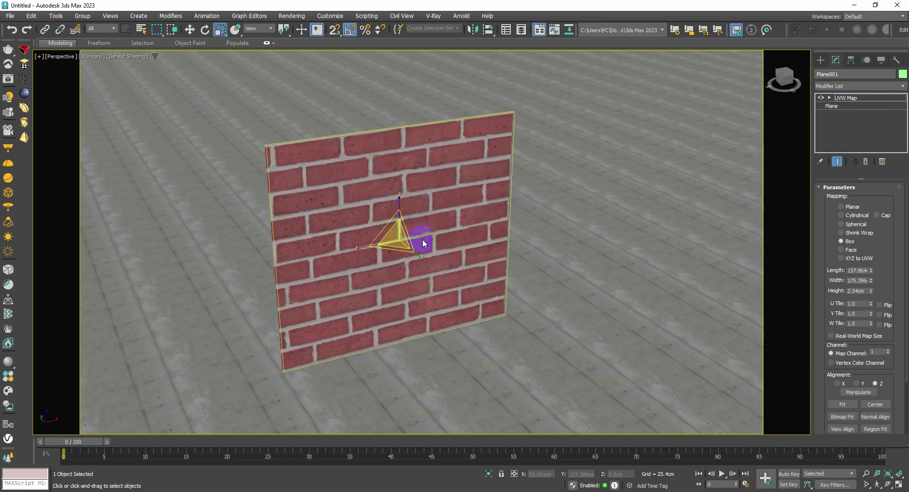
pyautogui.moveTo(393, 234); pyautogui.dragTo(361, 245)
pyautogui.moveTo(400, 204)
pyautogui.mouseDown()
pyautogui.moveTo(402, 112)
pyautogui.moveTo(396, 205)
pyautogui.mouseUp()
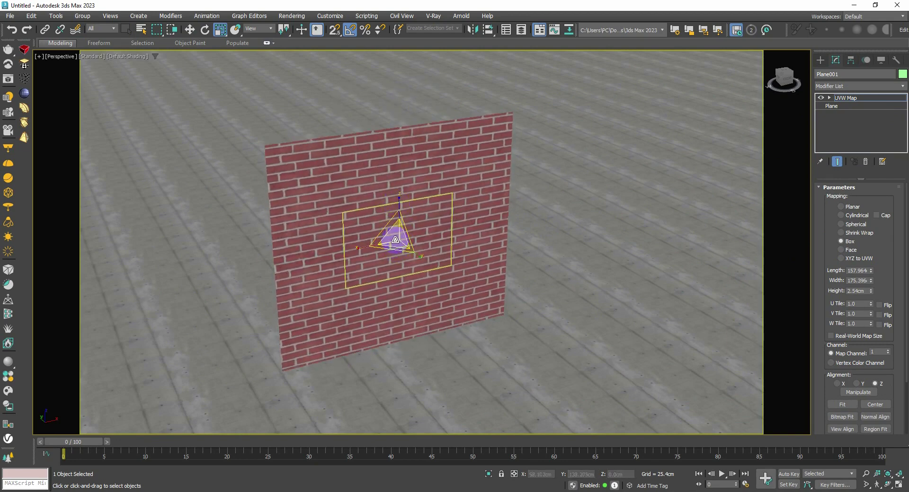
pyautogui.moveTo(396, 237)
pyautogui.mouseDown()
pyautogui.moveTo(397, 181)
pyautogui.moveTo(397, 248)
pyautogui.mouseUp()
pyautogui.moveTo(489, 267); pyautogui.dragTo(444, 273, button='middle')
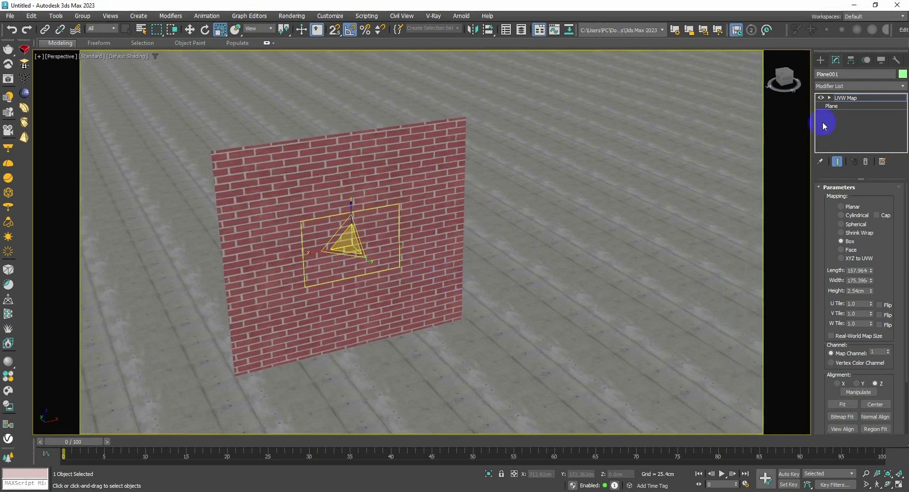
pyautogui.click(769, 191)
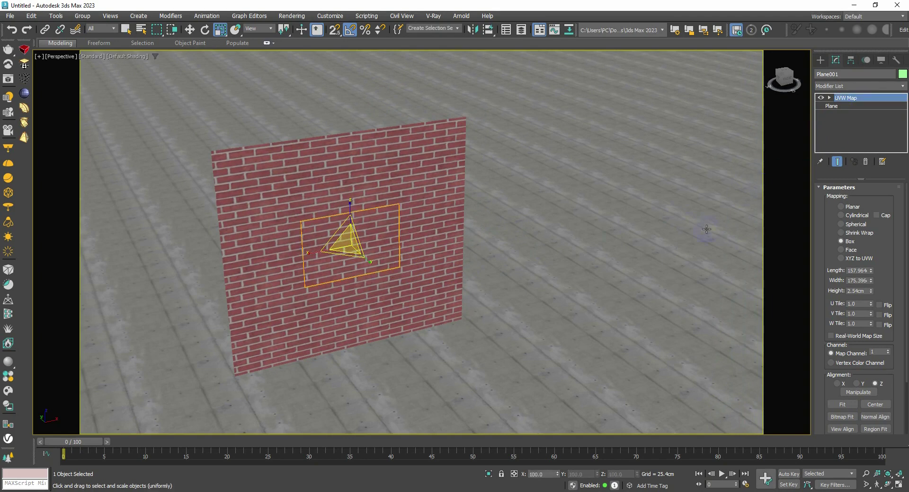
pyautogui.click(854, 105)
# Create a box on the floor beside the brick plane, about 92 cm long, 114 cm wide and 52 cm high
pyautogui.keyDown('alt'); pyautogui.moveTo(648, 261); pyautogui.dragTo(484, 300, button='middle'); pyautogui.keyUp('alt')
pyautogui.keyDown('ctrl'); pyautogui.rightClick(519, 276); pyautogui.keyUp('ctrl')
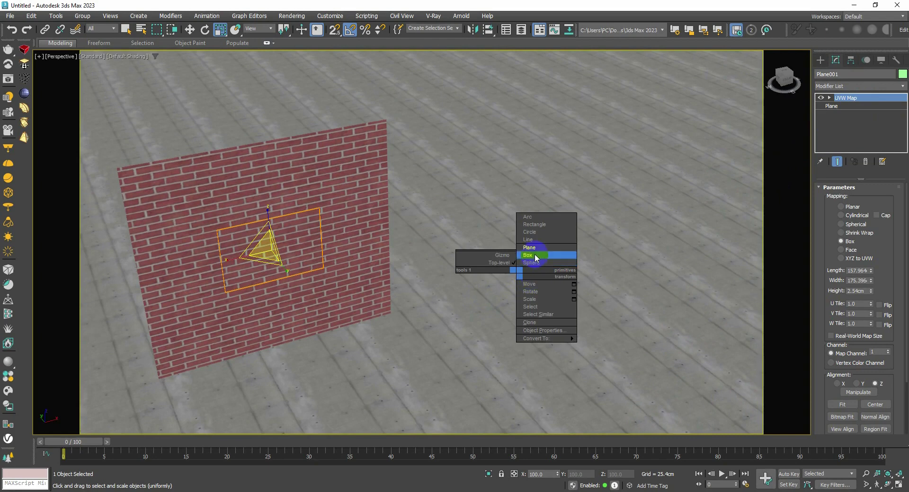
pyautogui.click(536, 257)
pyautogui.moveTo(554, 248); pyautogui.dragTo(500, 336)
pyautogui.click(505, 280)
pyautogui.rightClick(509, 281)
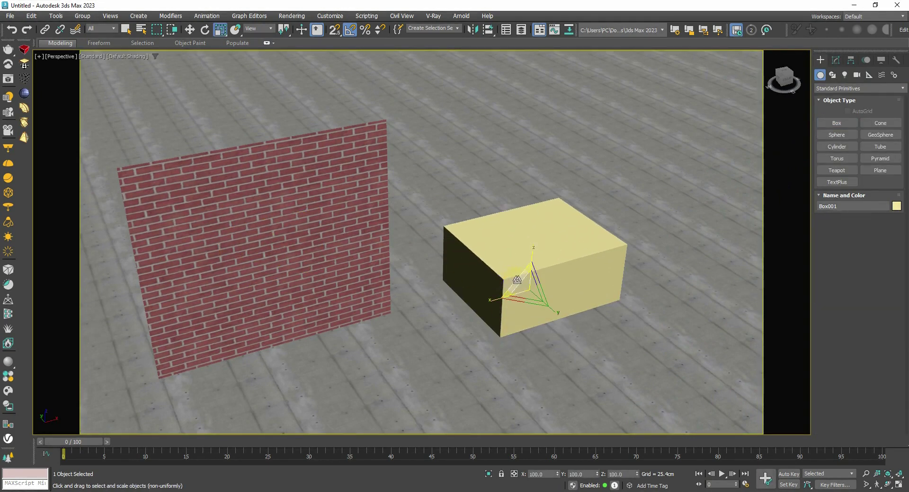
# Assign the Bricks_A02_1m material to the new box and close the Material Editor
pyautogui.press('m')
pyautogui.moveTo(419, 267); pyautogui.dragTo(284, 264, button='middle')
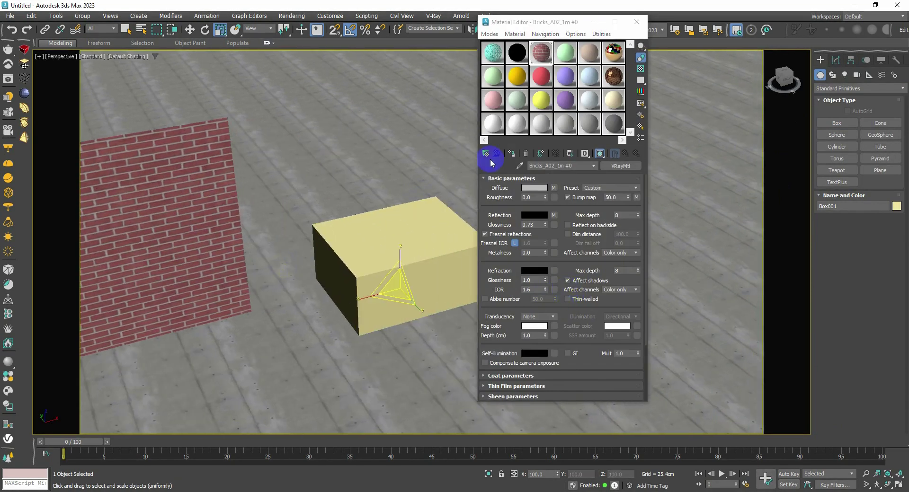
pyautogui.moveTo(538, 53); pyautogui.dragTo(434, 232)
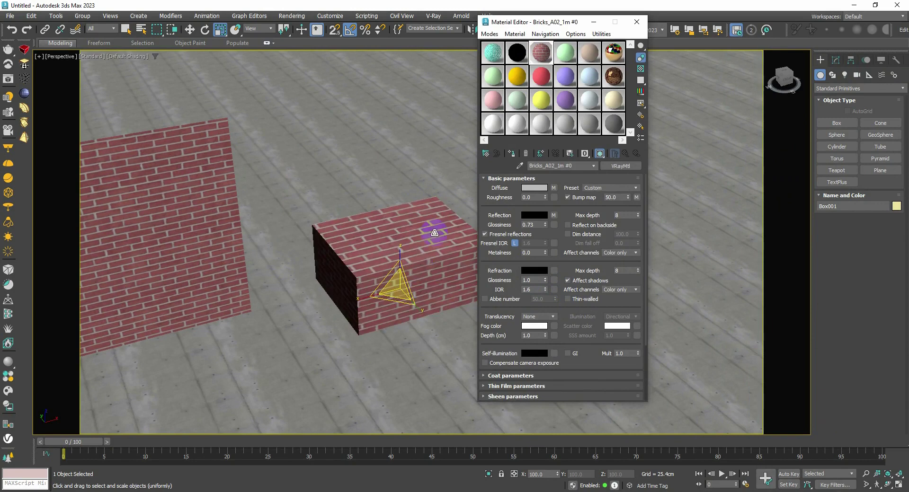
pyautogui.click(639, 26)
pyautogui.scroll(3, 425, 282)
pyautogui.keyDown('alt'); pyautogui.moveTo(424, 282); pyautogui.dragTo(497, 247, button='middle'); pyautogui.keyUp('alt')
# Add a UVW Map modifier to the box and set its mapping type to Box
pyautogui.click(837, 60)
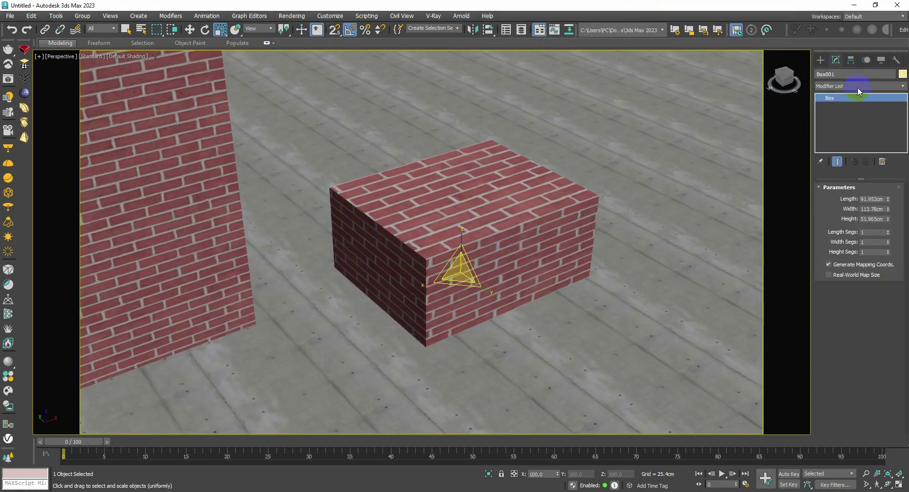
pyautogui.click(858, 88)
pyautogui.press('u')
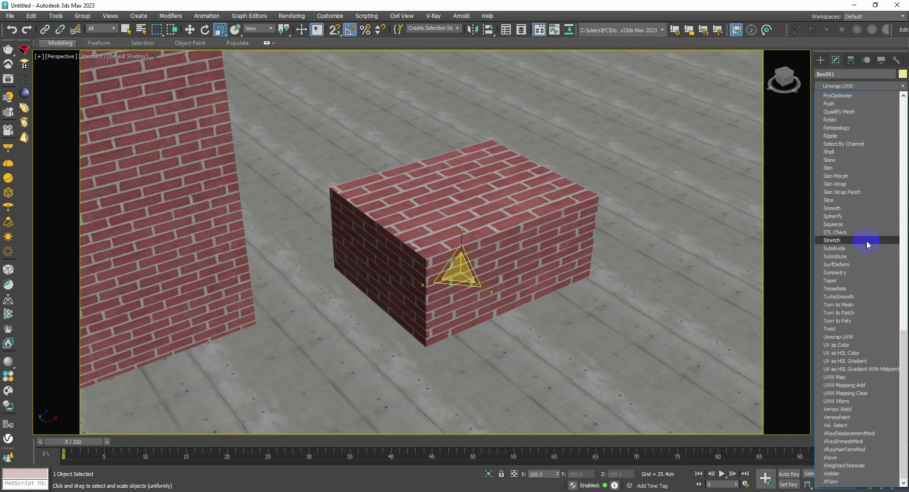
pyautogui.click(850, 377)
pyautogui.moveTo(547, 291); pyautogui.dragTo(541, 302, button='middle')
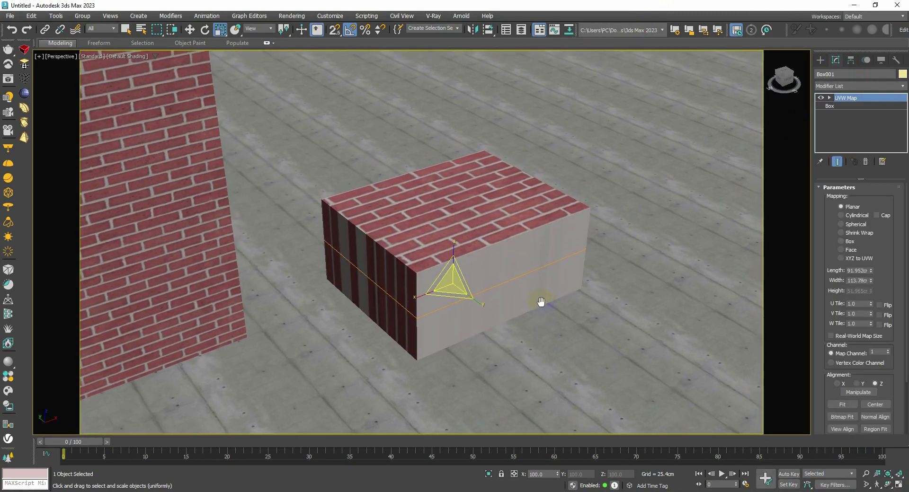
pyautogui.keyDown('alt'); pyautogui.moveTo(412, 282); pyautogui.dragTo(452, 271, button='middle'); pyautogui.keyUp('alt')
pyautogui.click(841, 241)
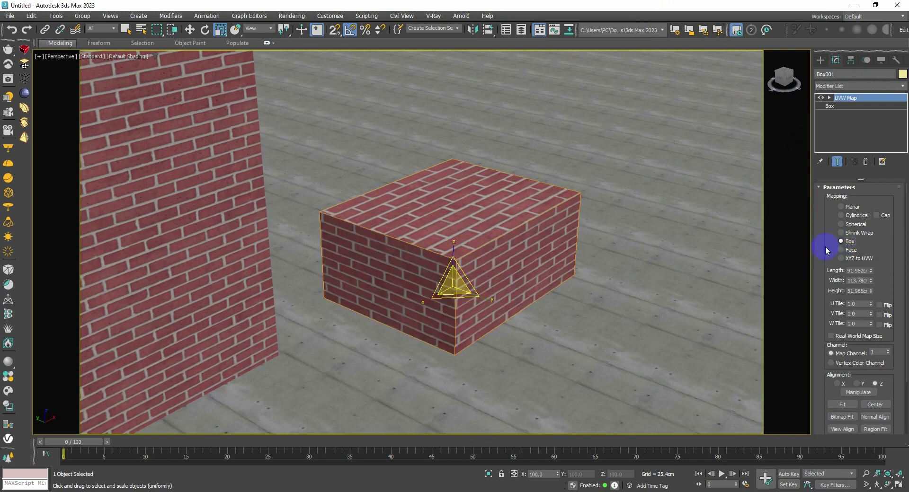
pyautogui.keyDown('alt'); pyautogui.moveTo(512, 289); pyautogui.dragTo(492, 279, button='middle'); pyautogui.keyUp('alt')
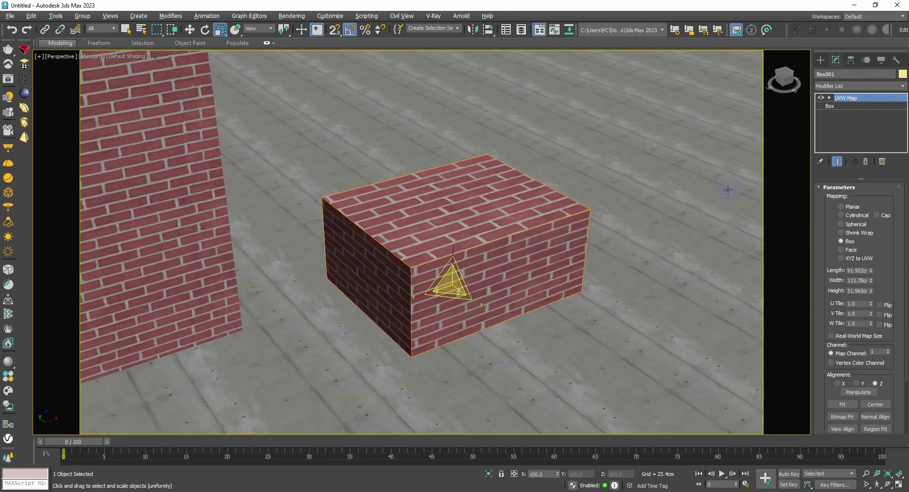
# Scale down the box's UVW Map gizmo, uniformly and along single axes, for much smaller bricks, and leave gizmo editing
pyautogui.click(851, 108)
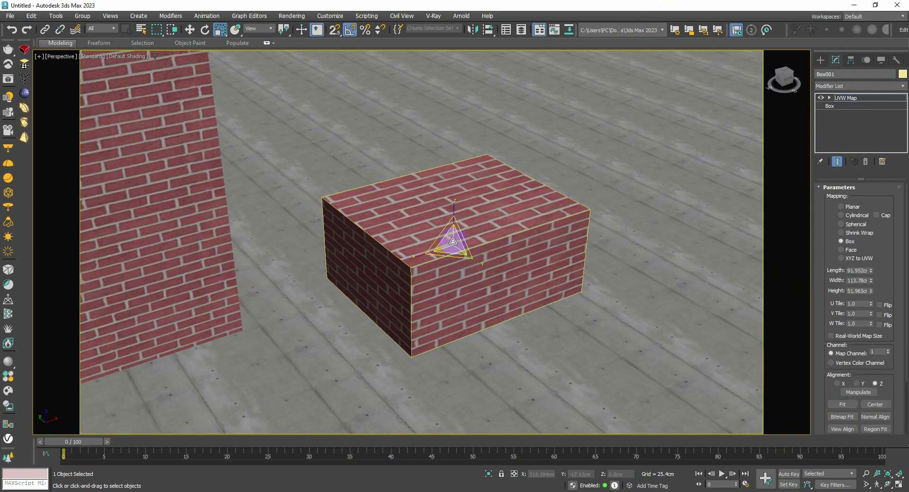
pyautogui.moveTo(452, 243); pyautogui.dragTo(437, 264)
pyautogui.keyDown('alt'); pyautogui.moveTo(437, 263); pyautogui.dragTo(461, 265, button='middle'); pyautogui.keyUp('alt')
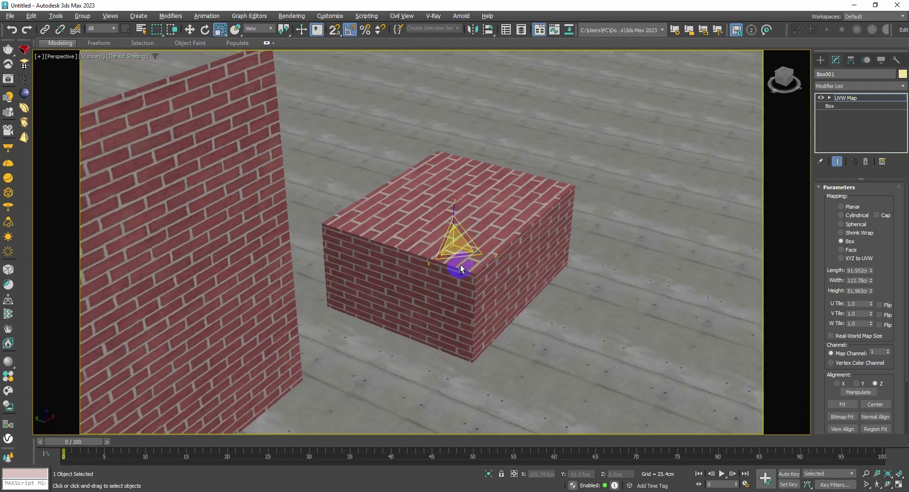
pyautogui.moveTo(483, 254); pyautogui.dragTo(473, 269)
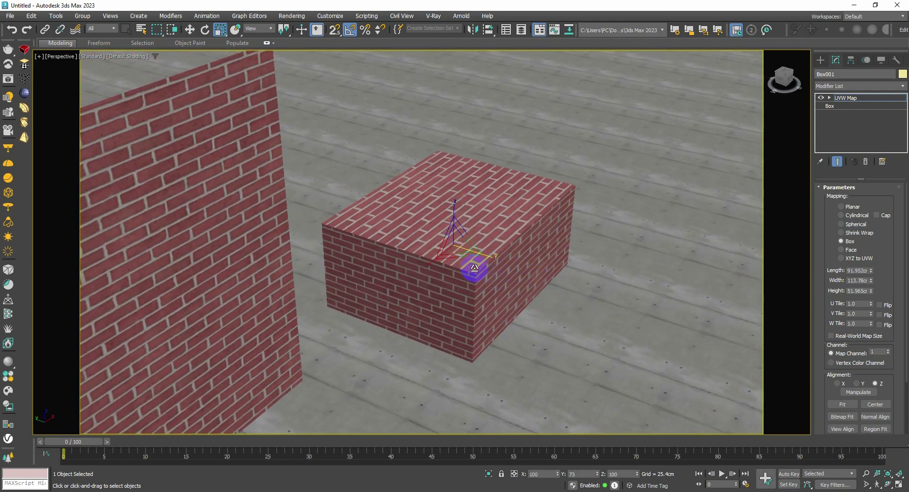
pyautogui.keyDown('alt'); pyautogui.moveTo(473, 270); pyautogui.dragTo(447, 280, button='middle'); pyautogui.keyUp('alt')
pyautogui.moveTo(449, 246); pyautogui.dragTo(450, 214)
pyautogui.keyDown('alt'); pyautogui.moveTo(443, 243); pyautogui.dragTo(459, 233, button='middle'); pyautogui.keyUp('alt')
pyautogui.moveTo(459, 233); pyautogui.dragTo(426, 328)
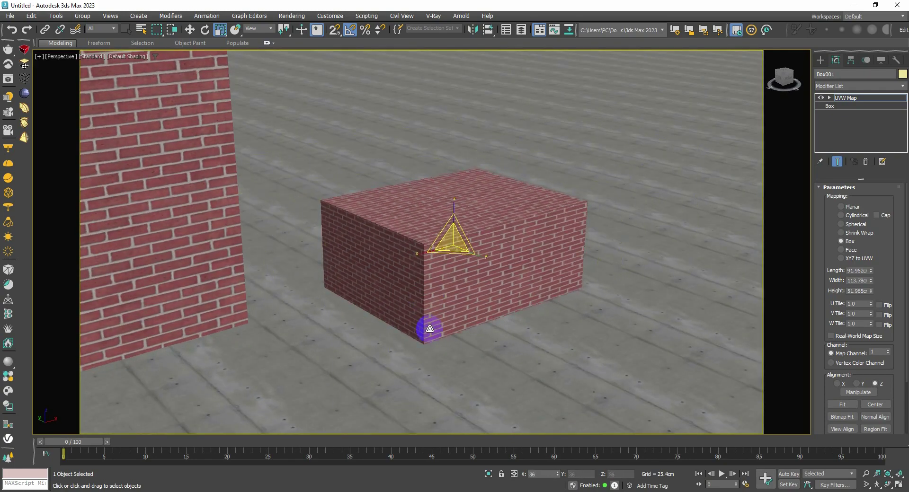
pyautogui.keyDown('alt'); pyautogui.moveTo(426, 328); pyautogui.dragTo(652, 200, button='middle'); pyautogui.keyUp('alt')
pyautogui.press('w')
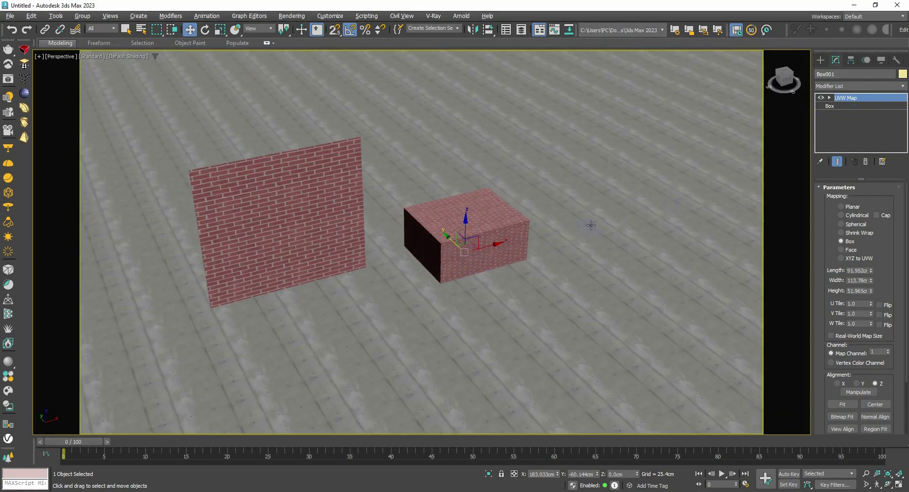
# Switch to mat 2.jpg in Photoshop and review the "scale" and "Box" notes under the UVW Map heading
pyautogui.hotkey('alt', 'Tab')
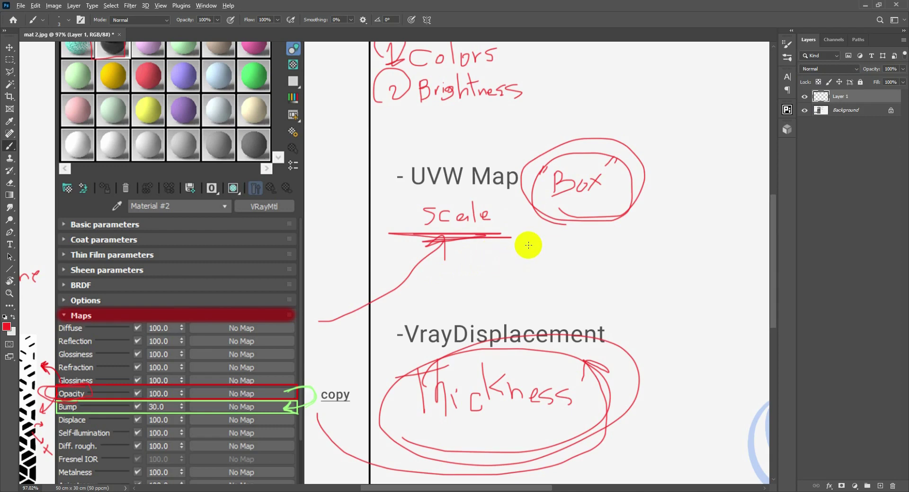
pyautogui.keyDown('alt'); pyautogui.scroll(-3, 493, 249); pyautogui.keyUp('alt')
pyautogui.moveTo(515, 240); pyautogui.dragTo(515, 253)
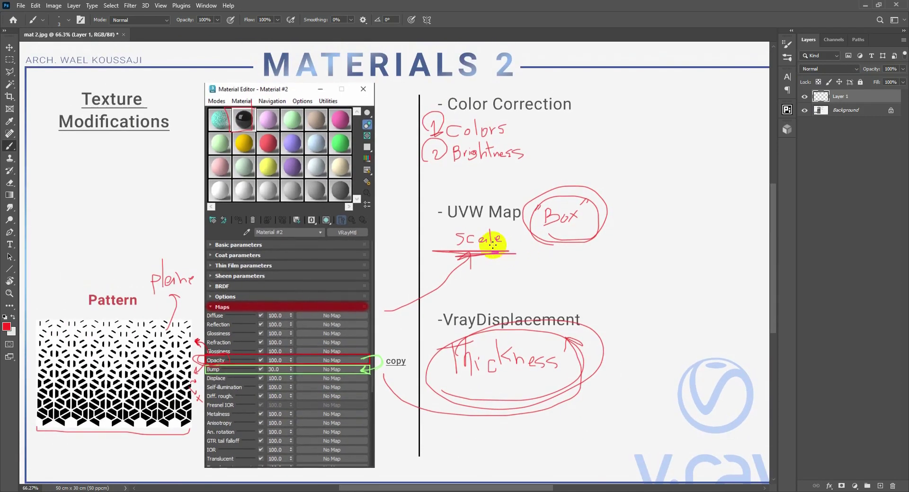
# Return to 3ds Max, inspect the brick plane, and look over the Bricks category in the V-Ray Material Library Browser
pyautogui.hotkey('alt', 'Tab')
pyautogui.scroll(3, 326, 252)
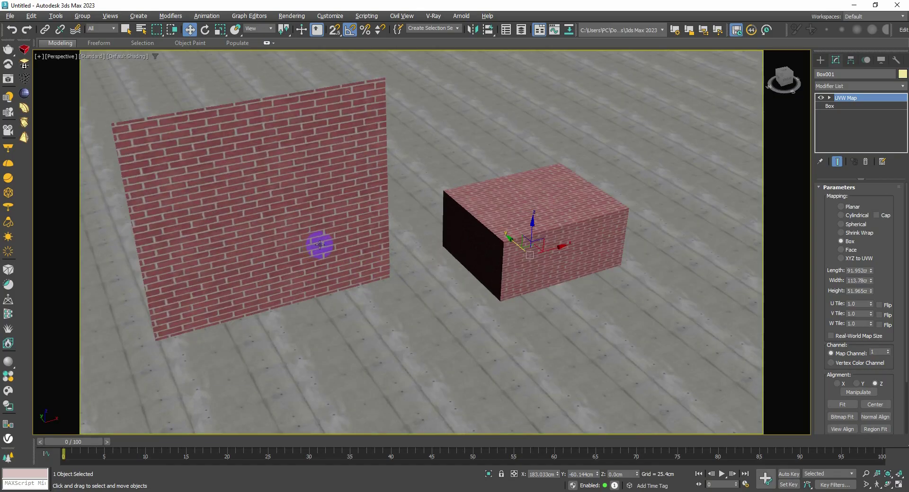
pyautogui.moveTo(319, 244); pyautogui.dragTo(457, 265, button='middle')
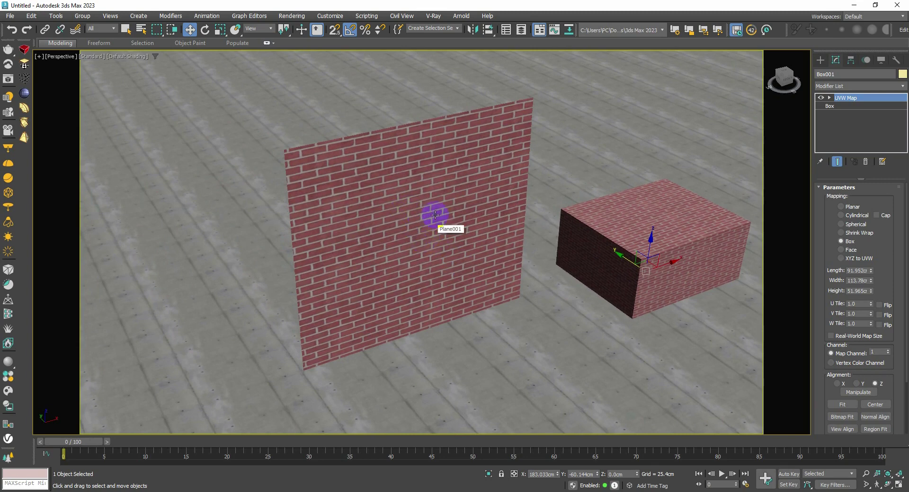
pyautogui.moveTo(419, 224); pyautogui.dragTo(398, 236, button='middle')
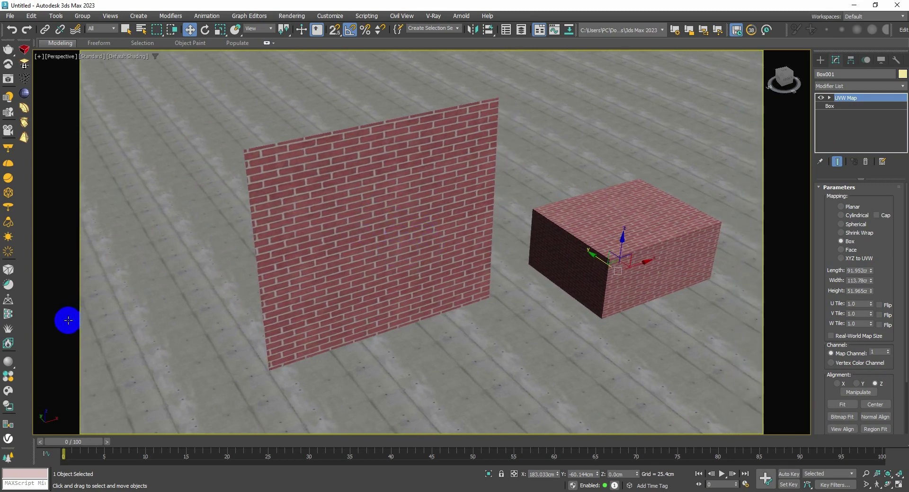
pyautogui.click(8, 376)
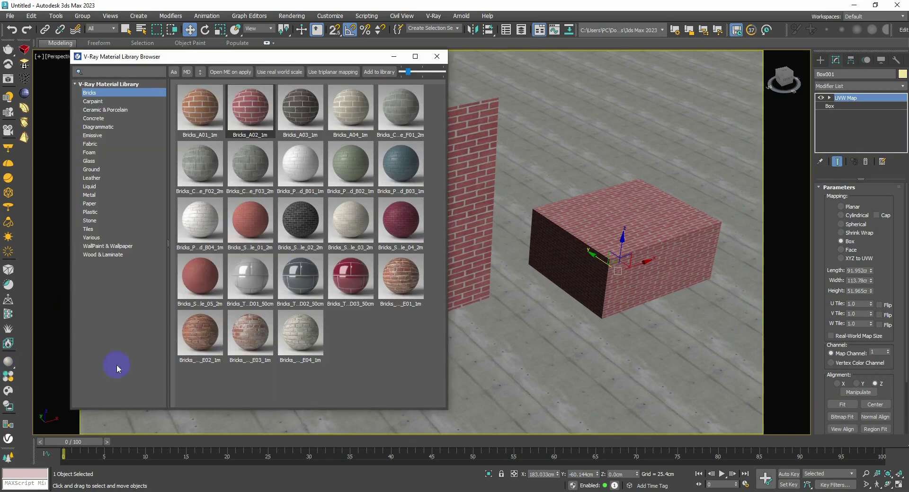
pyautogui.click(436, 57)
# In mat 2.jpg in Photoshop, draw a red arrow from "Box" up towards Color Correction and underline that heading
pyautogui.hotkey('alt', 'Tab')
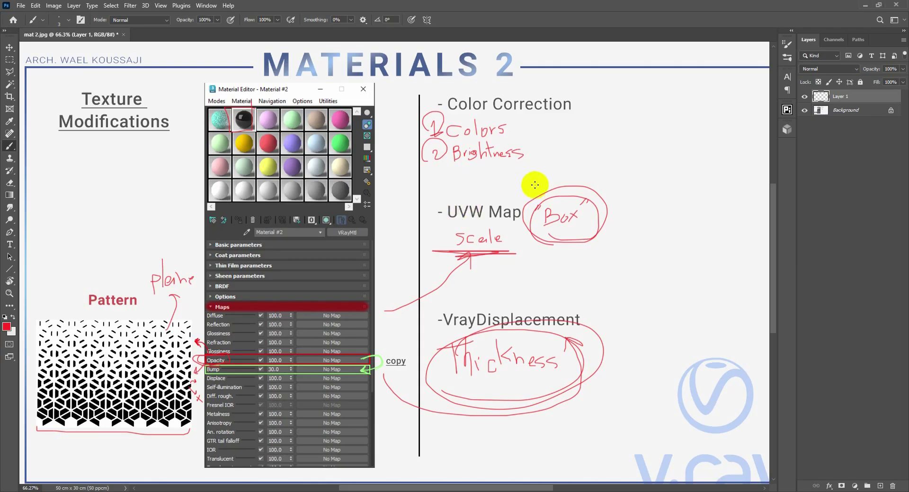
pyautogui.moveTo(618, 236)
pyautogui.mouseDown()
pyautogui.moveTo(640, 156)
pyautogui.moveTo(605, 140)
pyautogui.moveTo(606, 157)
pyautogui.mouseUp()
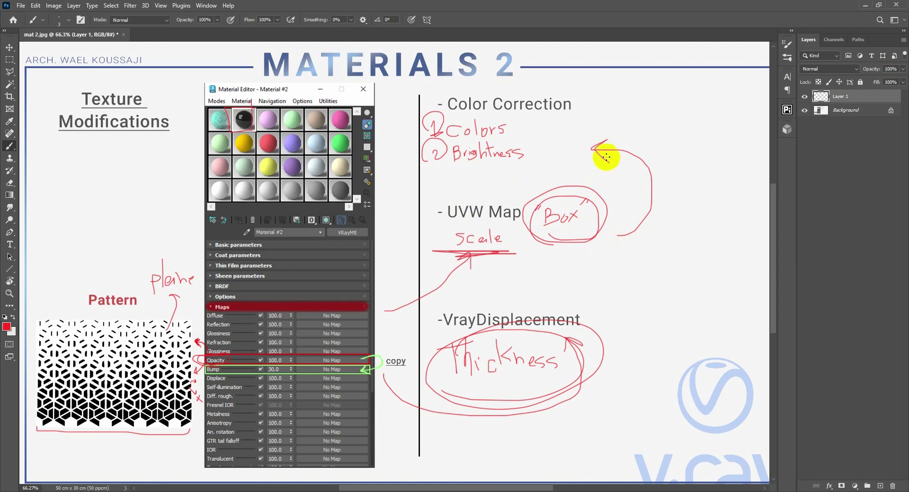
pyautogui.moveTo(449, 115)
pyautogui.mouseDown()
pyautogui.moveTo(587, 115)
pyautogui.moveTo(572, 112)
pyautogui.mouseUp()
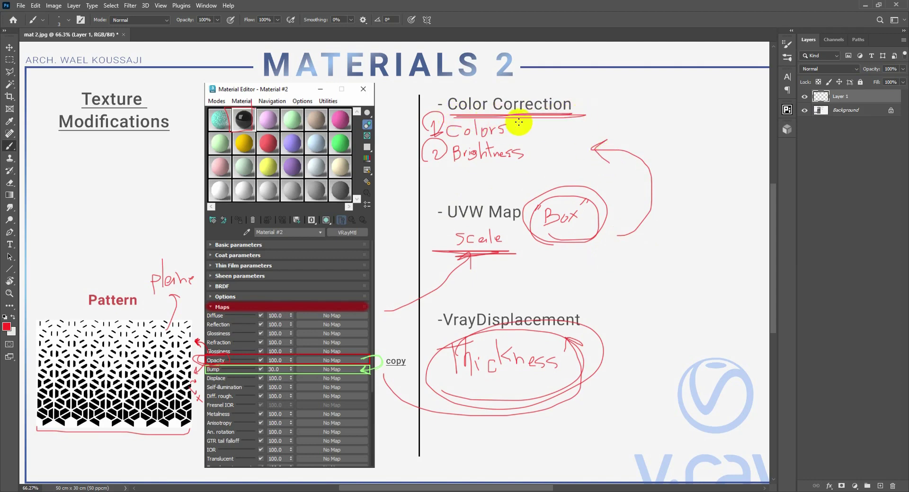
# Return to 3ds Max and open the Color Correction map in the Diffuse slot of Bricks_A02_1m
pyautogui.hotkey('alt', 'Tab')
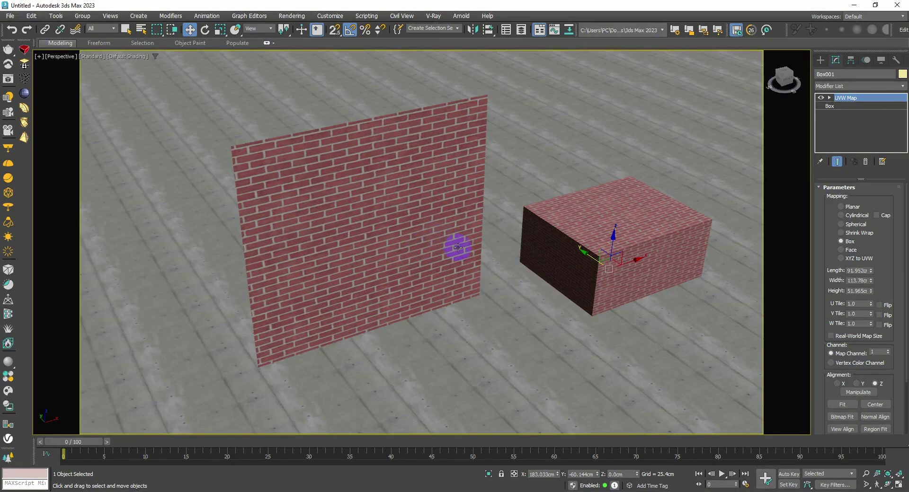
pyautogui.moveTo(457, 248); pyautogui.dragTo(446, 248, button='middle')
pyautogui.press('m')
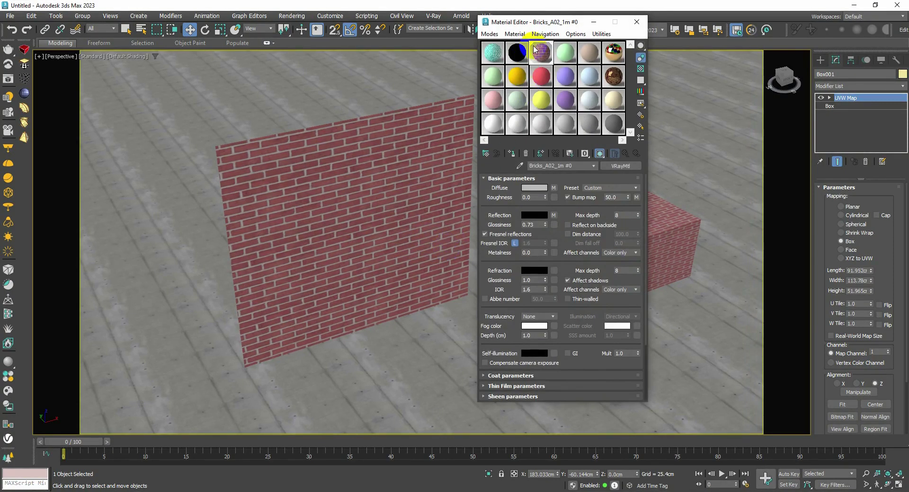
pyautogui.moveTo(535, 18); pyautogui.dragTo(465, 42)
pyautogui.click(447, 217)
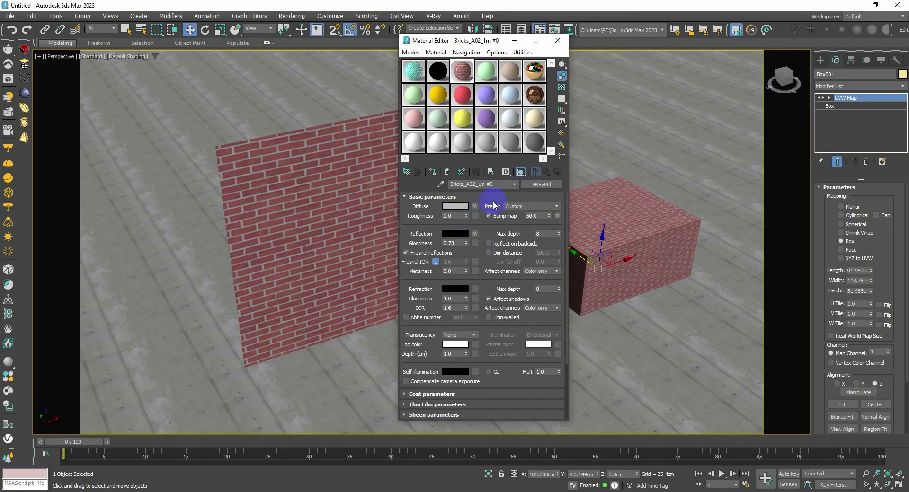
pyautogui.click(475, 207)
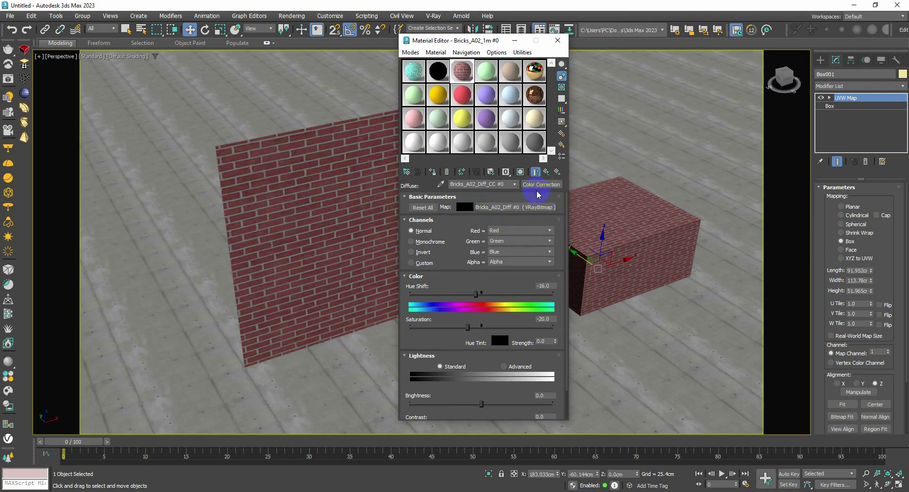
pyautogui.moveTo(539, 194); pyautogui.dragTo(521, 138)
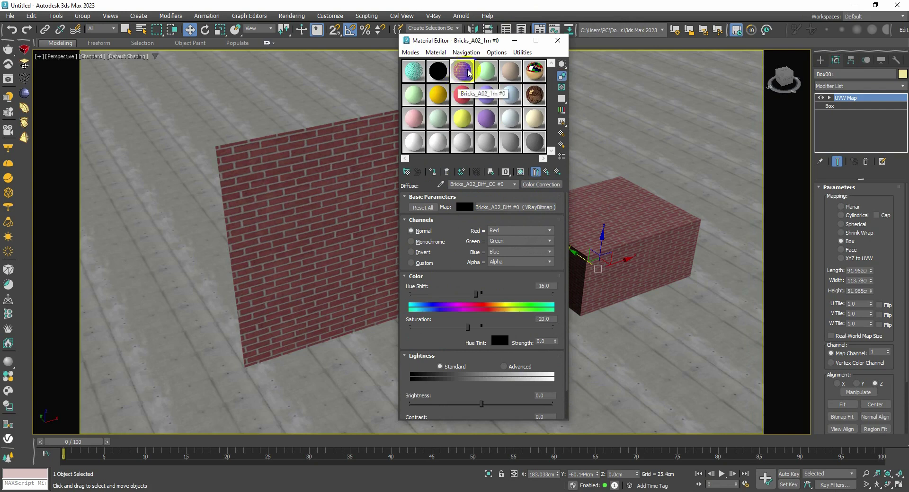
# Add a new ColorCorrection map over the existing diffuse map of Bricks_A02_1m, keeping the old map as a sub-map
pyautogui.click(542, 203)
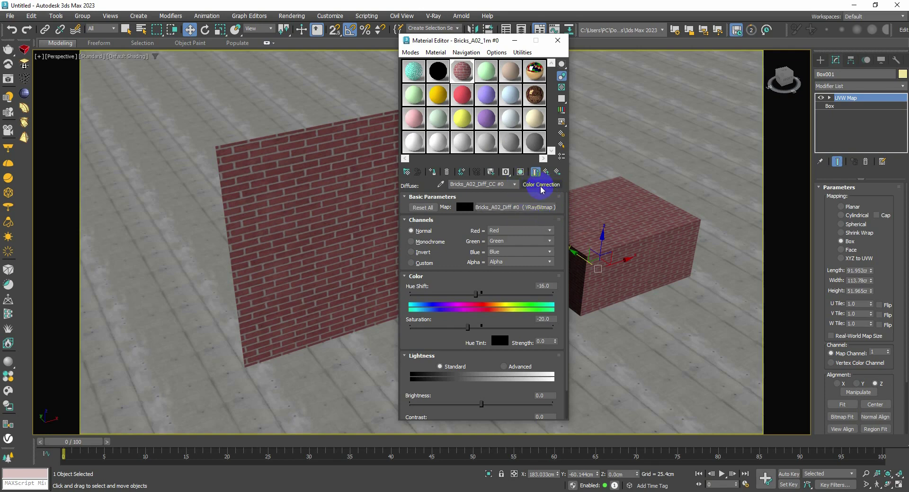
pyautogui.click(540, 187)
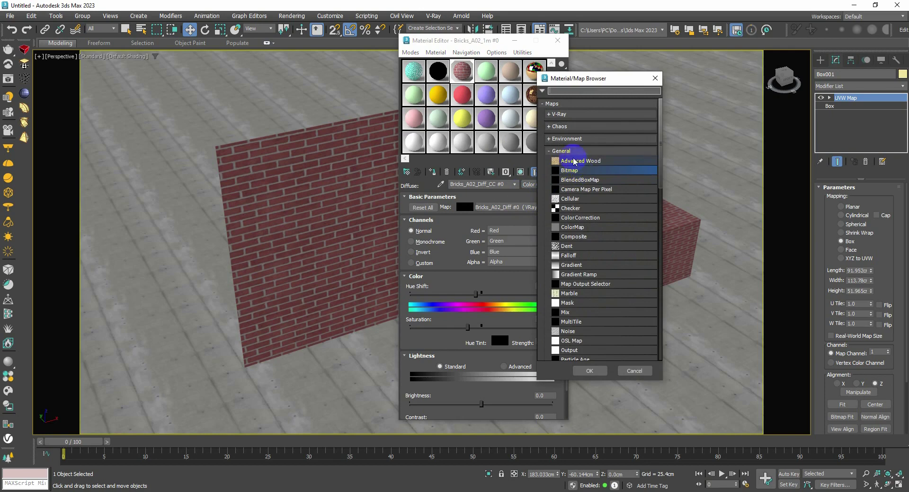
pyautogui.click(594, 218)
pyautogui.doubleClick(594, 218)
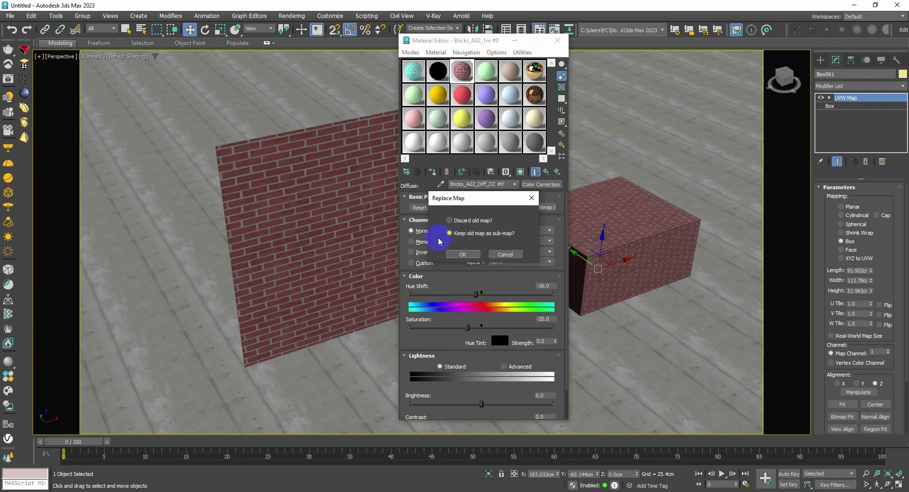
pyautogui.click(464, 254)
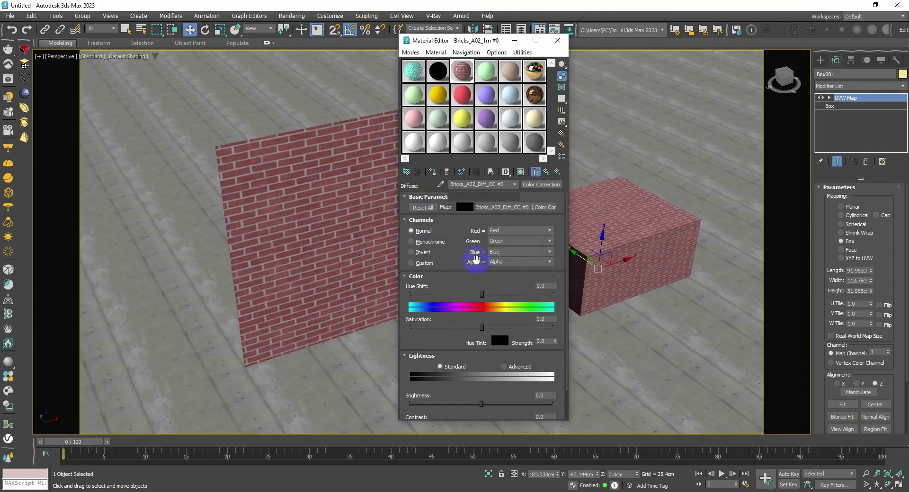
# Try a hue shift of about -51 and a saturation of about -64, and settle on about -1.8 and 1.7
pyautogui.moveTo(463, 43); pyautogui.dragTo(670, 40)
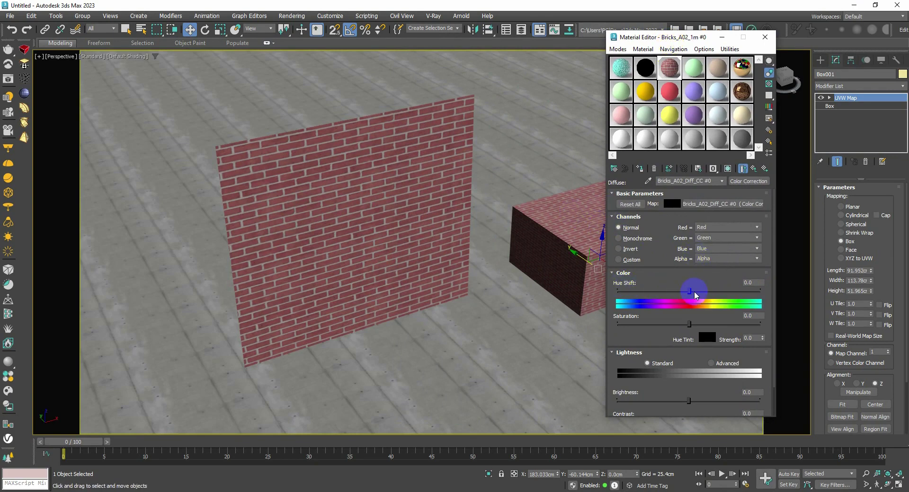
pyautogui.moveTo(691, 293); pyautogui.dragTo(669, 295)
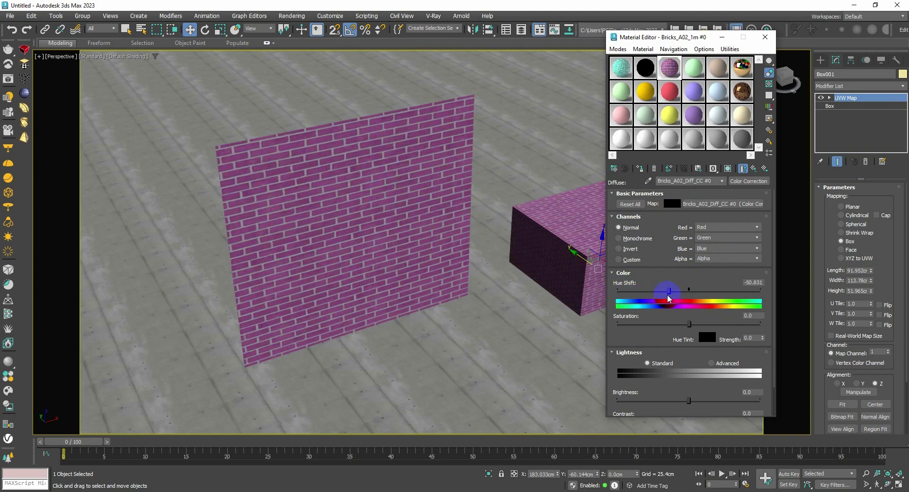
pyautogui.click(689, 294)
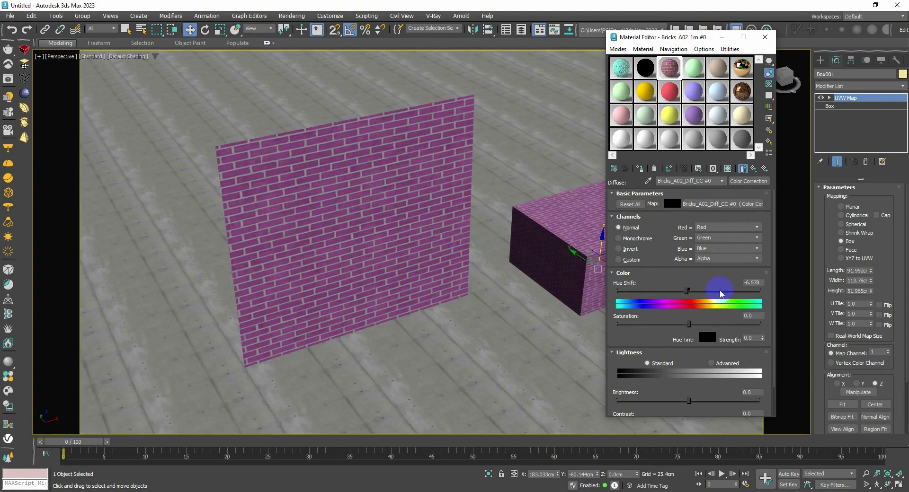
pyautogui.moveTo(721, 294); pyautogui.dragTo(691, 292)
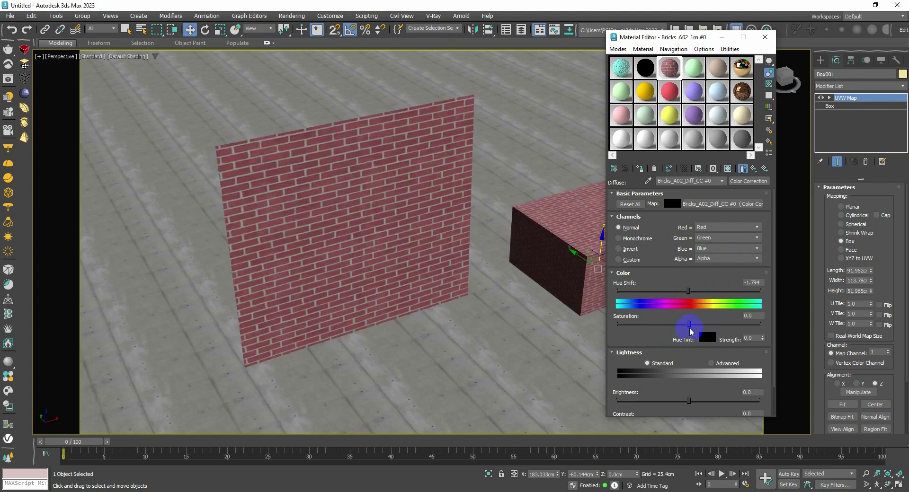
pyautogui.moveTo(690, 328); pyautogui.dragTo(643, 325)
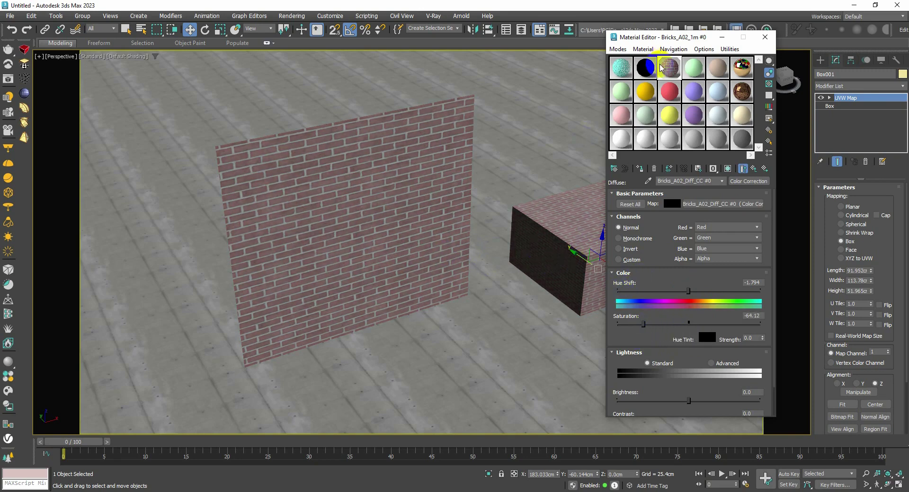
pyautogui.moveTo(657, 329); pyautogui.dragTo(691, 327)
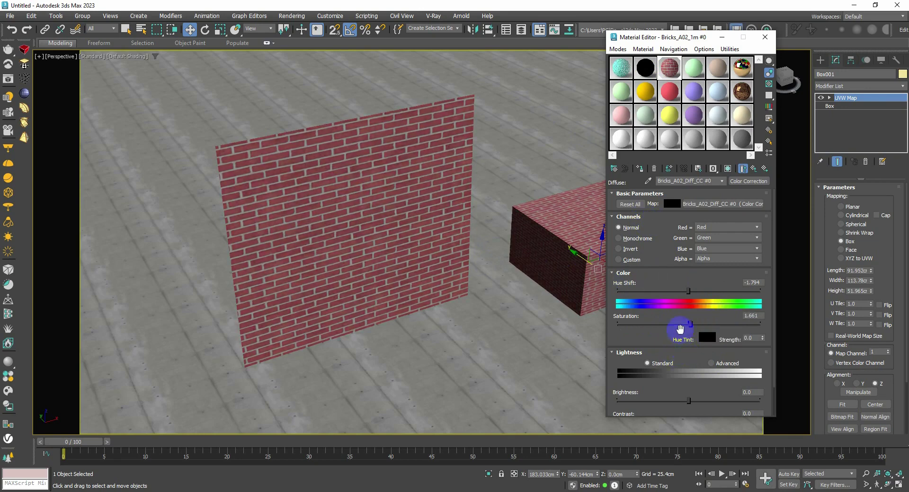
# Raise the Color Correction brightness to about 20.3 and the contrast to about 15
pyautogui.moveTo(774, 256); pyautogui.dragTo(767, 300)
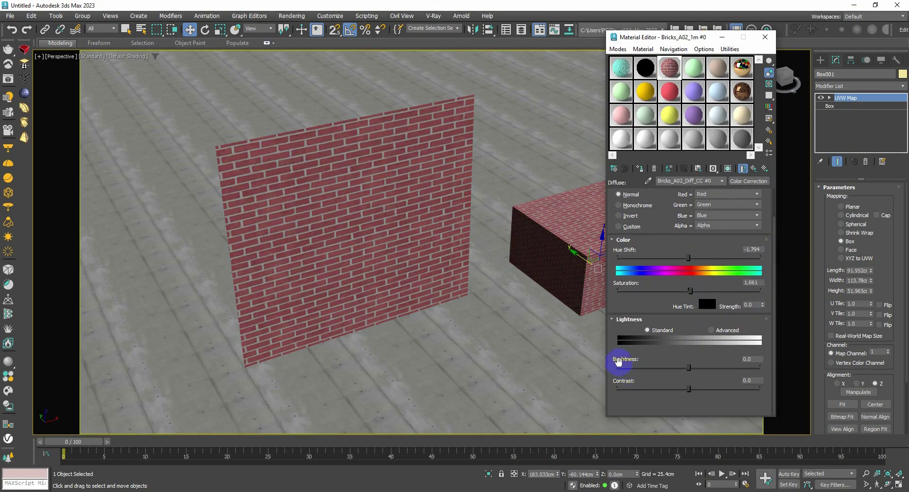
pyautogui.moveTo(688, 368); pyautogui.dragTo(703, 369)
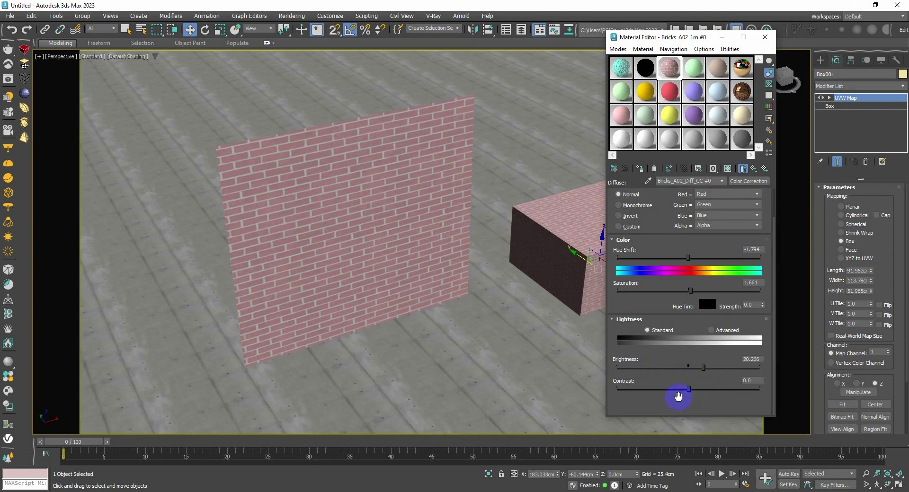
pyautogui.moveTo(689, 389)
pyautogui.mouseDown()
pyautogui.moveTo(700, 404)
pyautogui.moveTo(690, 389)
pyautogui.moveTo(676, 398)
pyautogui.moveTo(700, 394)
pyautogui.mouseUp()
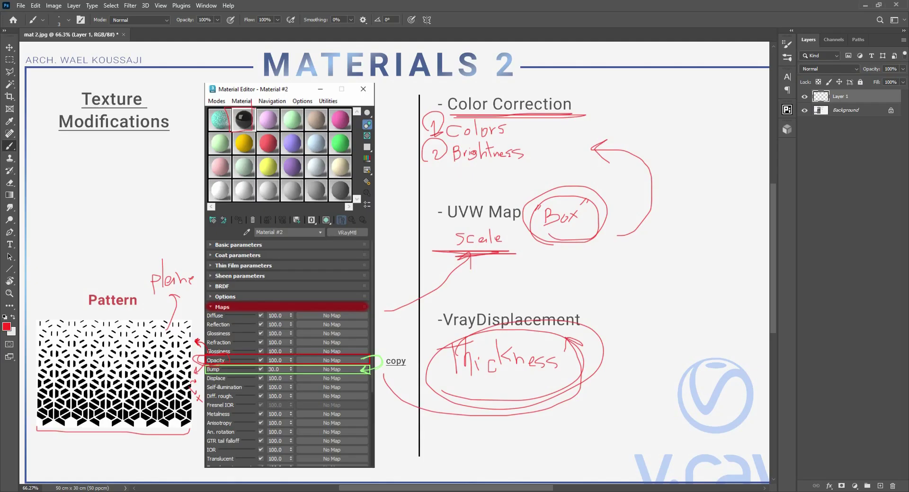
# Review the whole mat 2.jpg slide in Photoshop and return to the brick scene in 3ds Max
pyautogui.keyDown('alt'); pyautogui.scroll(-3, 479, 290); pyautogui.keyUp('alt')
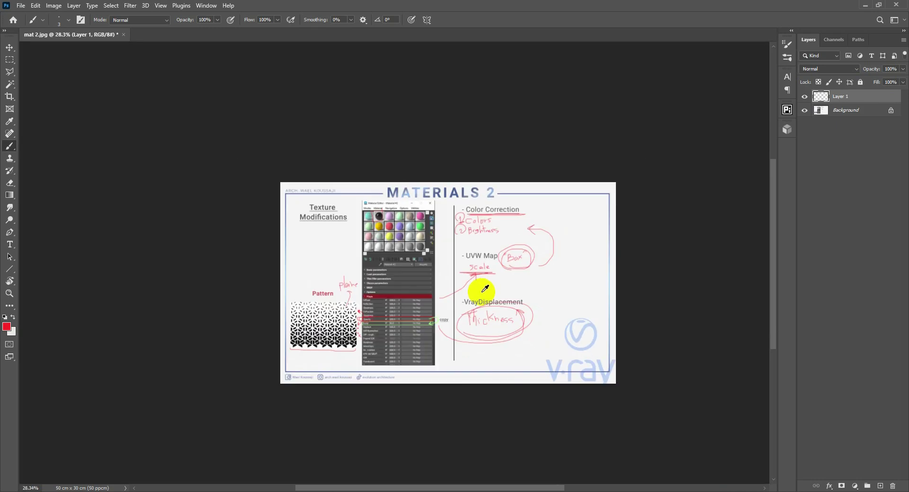
pyautogui.keyDown('alt'); pyautogui.scroll(3, 481, 291); pyautogui.keyUp('alt')
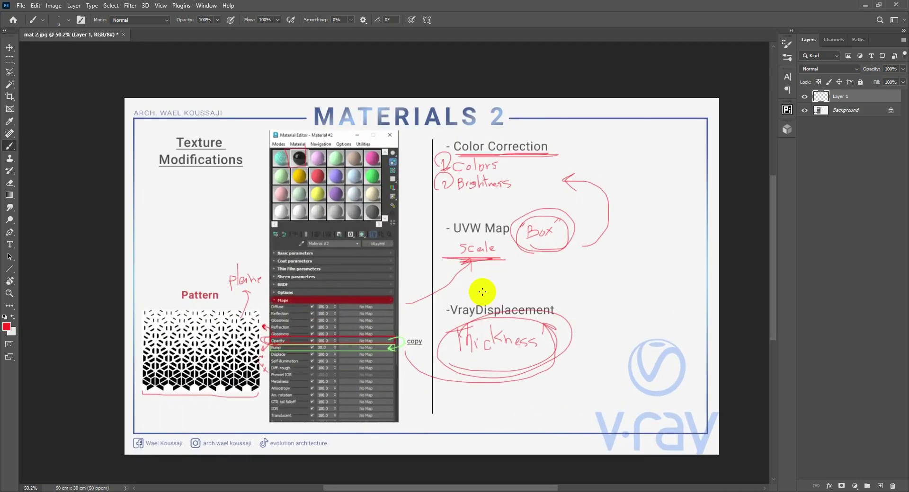
pyautogui.hotkey('alt', 'Tab')
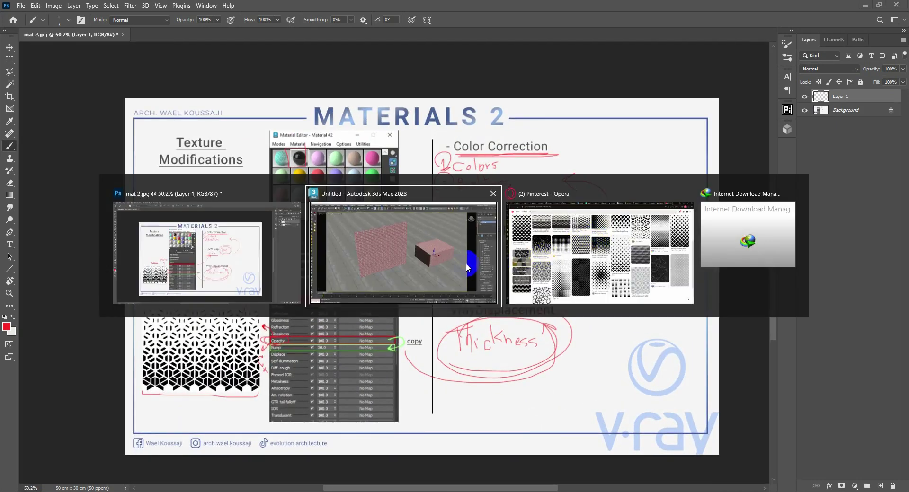
pyautogui.click(466, 264)
pyautogui.moveTo(453, 245); pyautogui.dragTo(448, 246, button='middle')
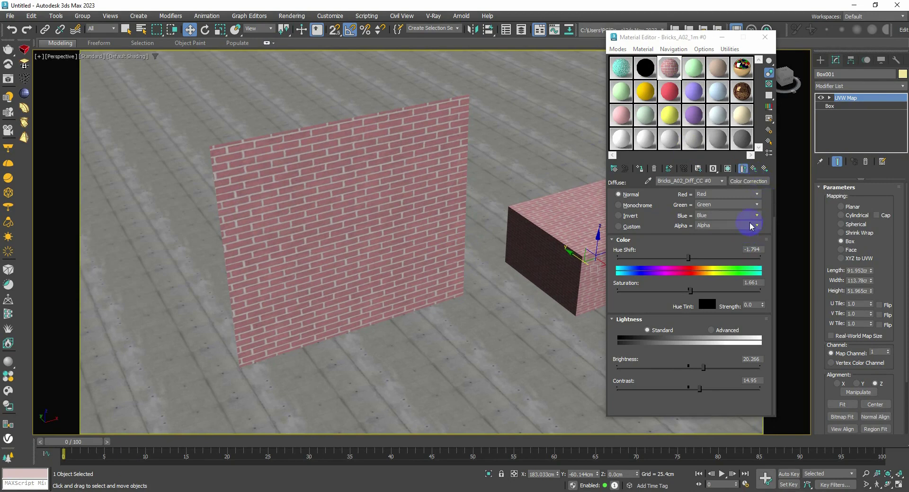
# Go back up to the Bricks_A02_1m material, collapse its basic parameters and show its list of maps
pyautogui.click(753, 168)
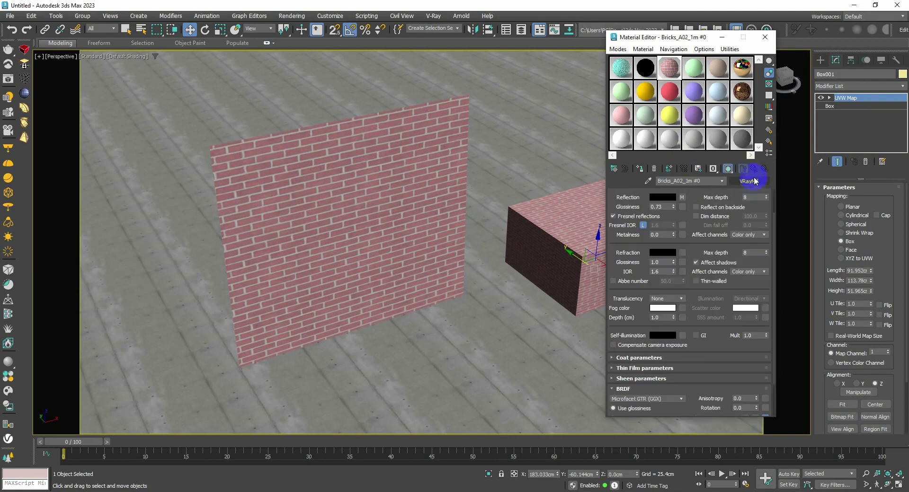
pyautogui.scroll(2, 774, 217)
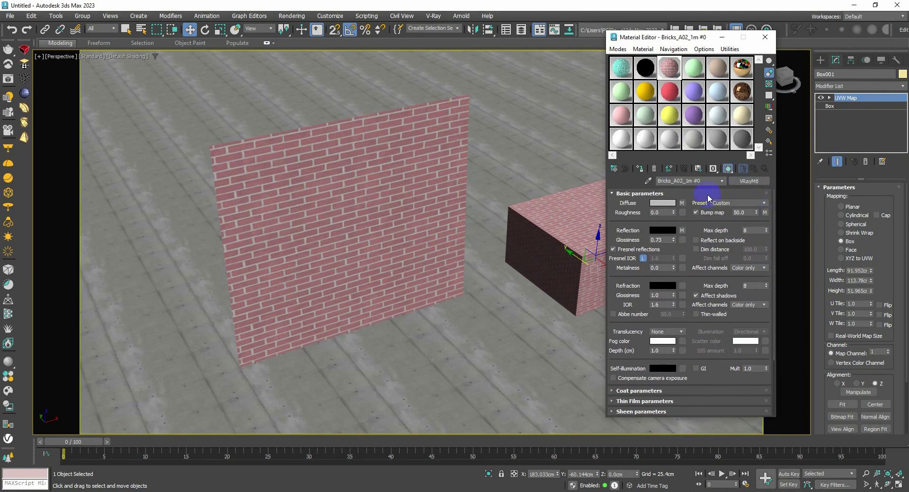
pyautogui.click(649, 194)
pyautogui.click(625, 301)
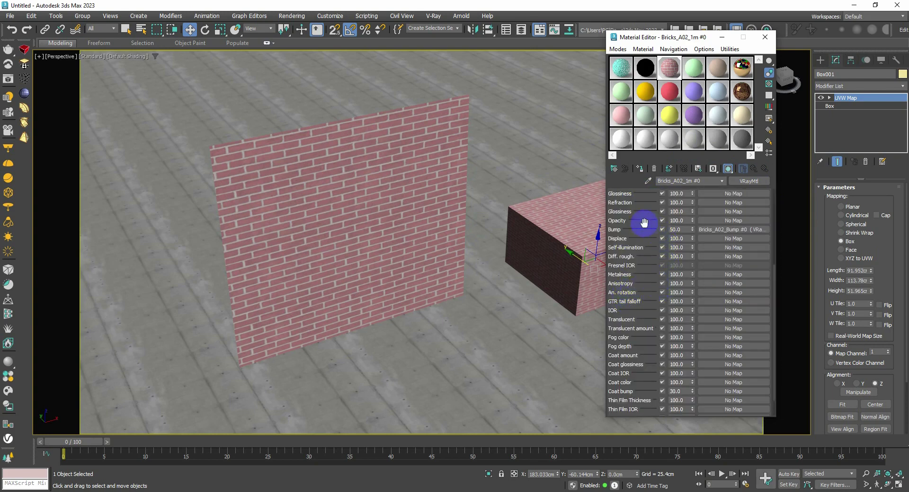
# Load the a710506c… pattern JPG from the Desktop as a Bitmap in the Opacity slot of Bricks_A02_1m
pyautogui.click(734, 220)
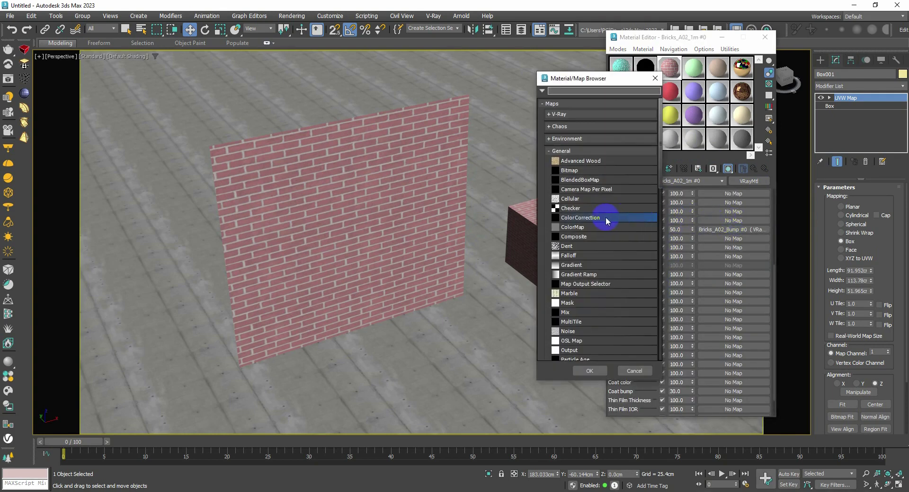
pyautogui.doubleClick(570, 171)
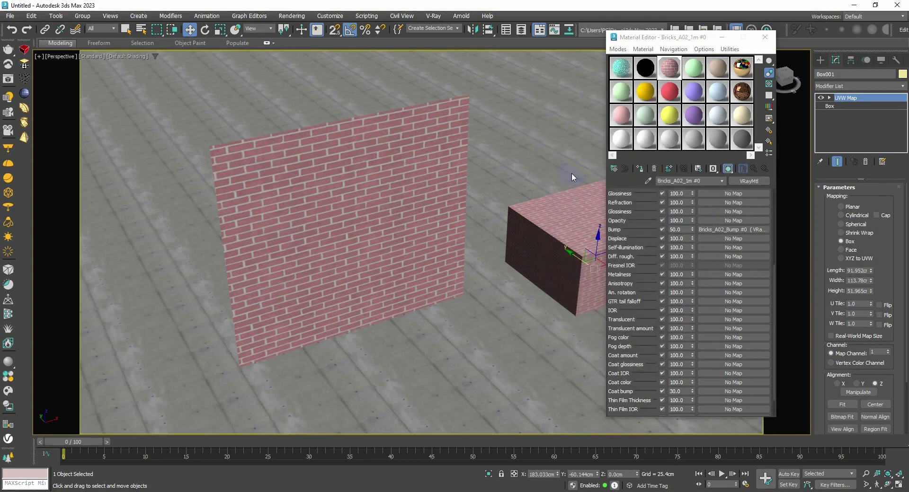
pyautogui.click(32, 100)
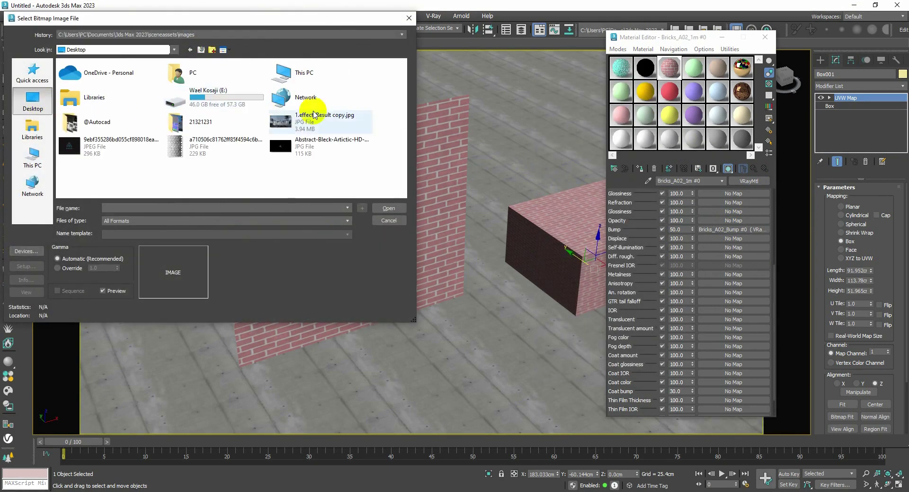
pyautogui.moveTo(402, 97); pyautogui.dragTo(396, 174)
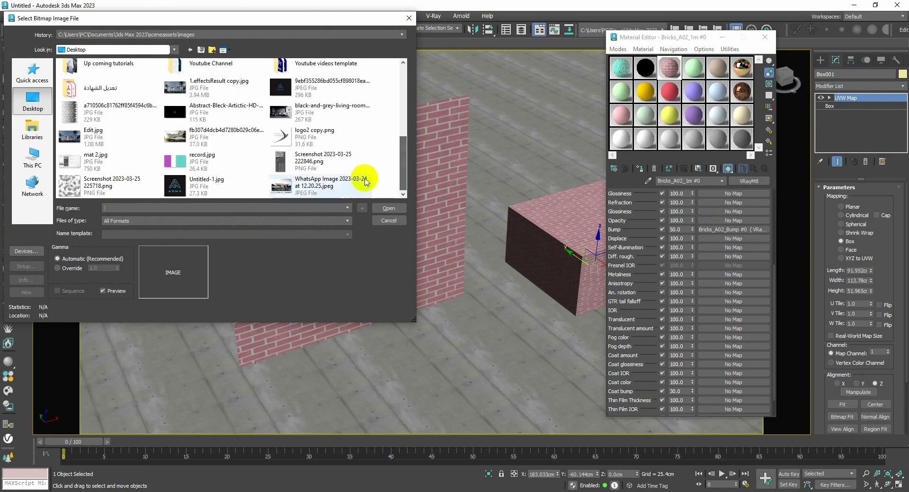
pyautogui.click(108, 120)
pyautogui.click(389, 208)
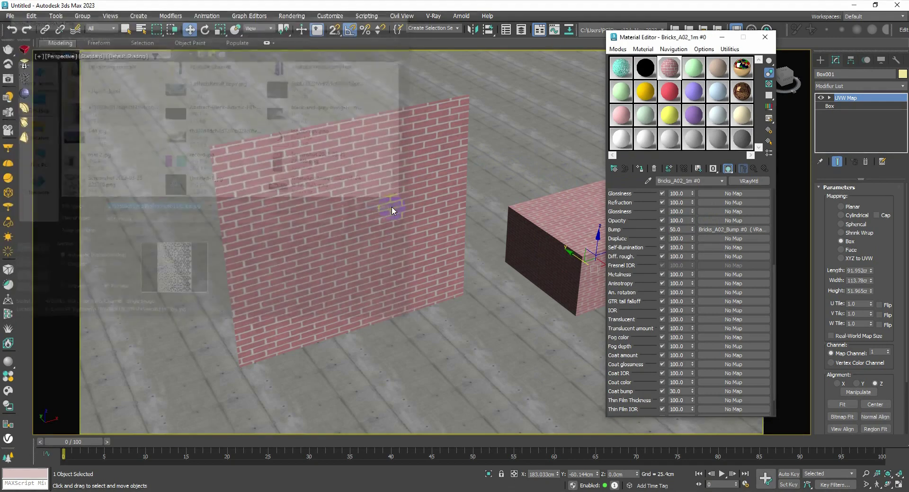
# Examine the opacity pattern on the brick plane up close and from a distance
pyautogui.moveTo(379, 215); pyautogui.dragTo(511, 298, button='middle')
pyautogui.scroll(8, 380, 234)
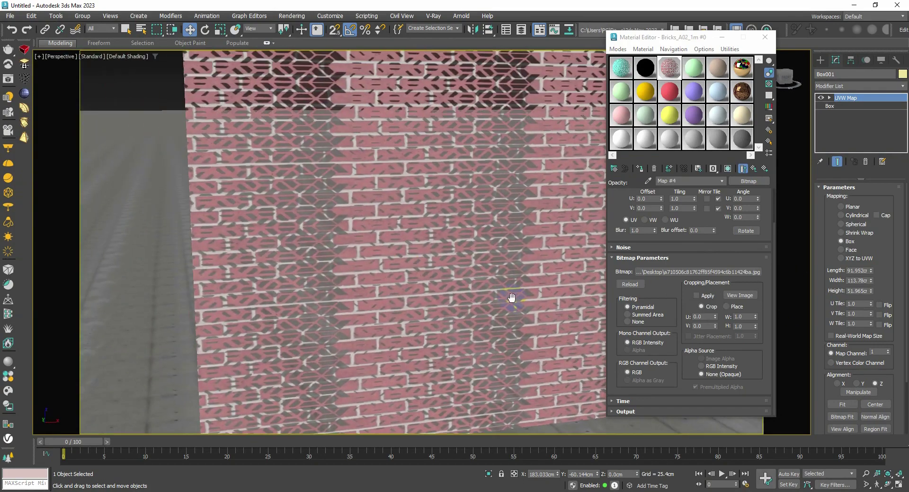
pyautogui.scroll(5, 328, 167)
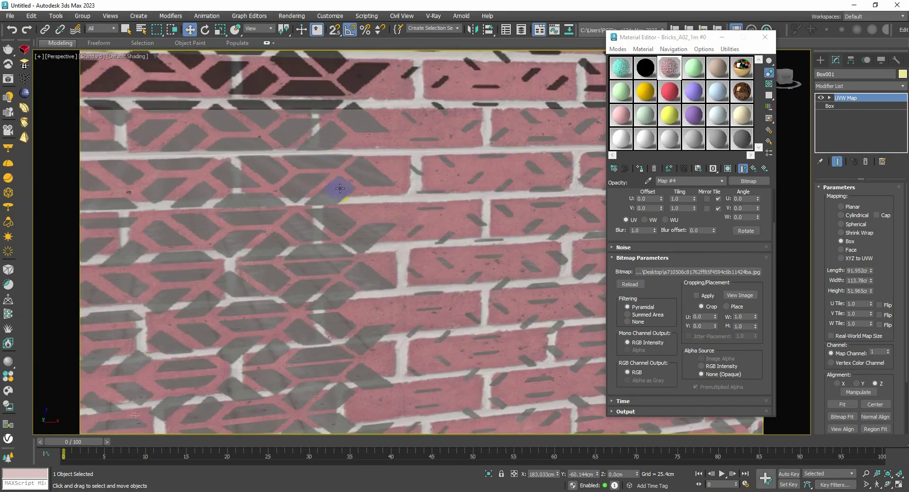
pyautogui.moveTo(294, 191); pyautogui.dragTo(512, 189, button='middle')
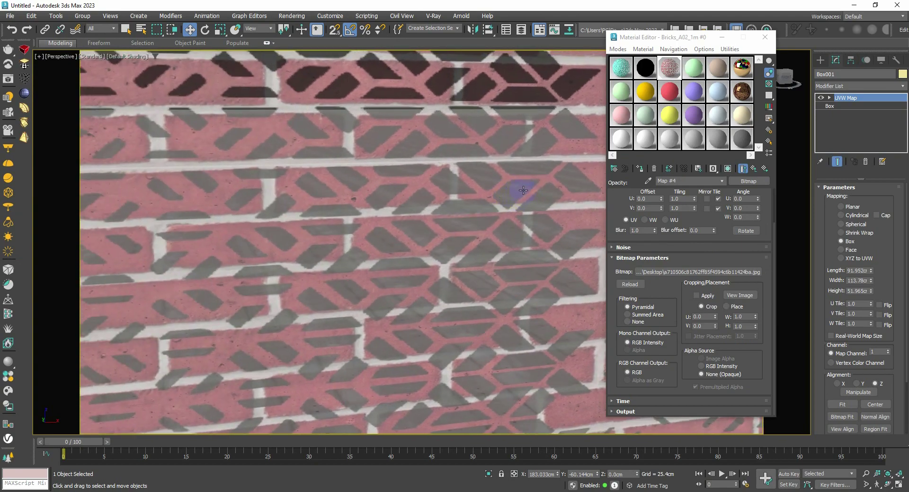
pyautogui.scroll(-10, 523, 191)
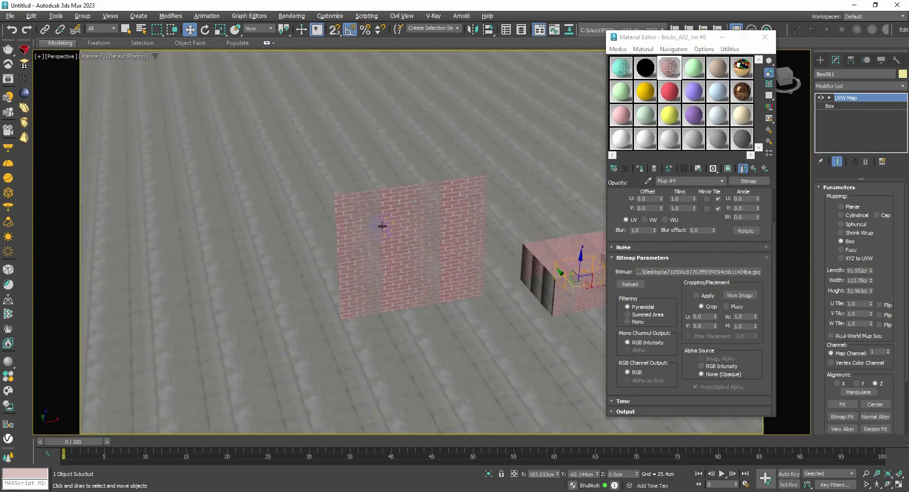
pyautogui.scroll(3, 412, 241)
# Select the brick plane and scale up its UVW Map gizmo to roughly the size of the plane
pyautogui.click(416, 244)
pyautogui.scroll(5, 419, 241)
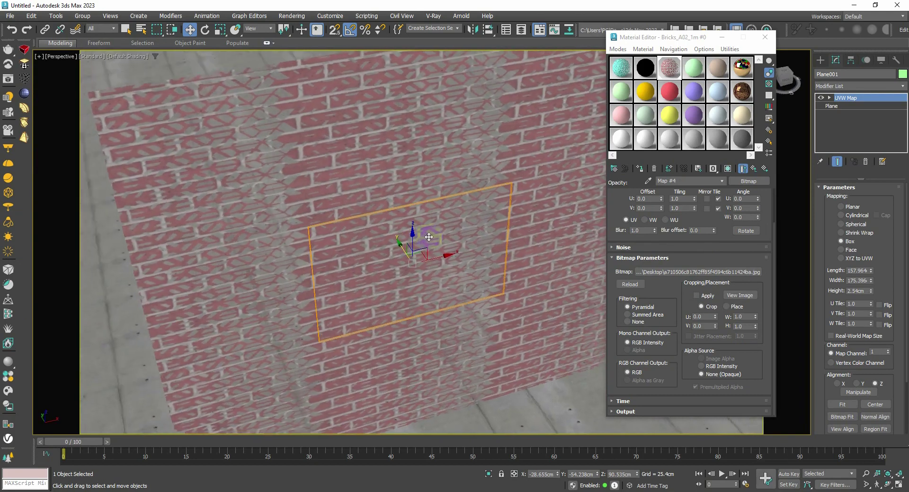
pyautogui.scroll(-4, 429, 238)
pyautogui.scroll(-2, 487, 239)
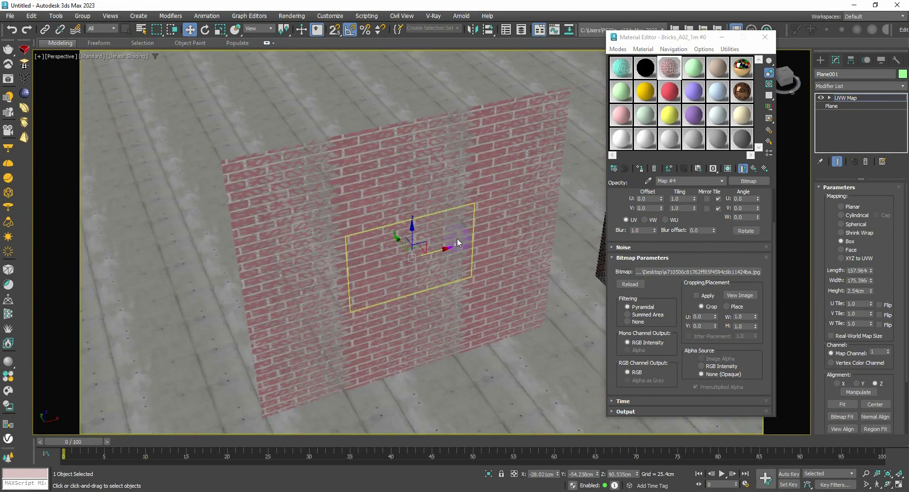
pyautogui.press('r')
pyautogui.moveTo(408, 250); pyautogui.dragTo(365, 269)
pyautogui.moveTo(412, 230); pyautogui.dragTo(414, 212)
pyautogui.press('w')
pyautogui.keyDown('alt'); pyautogui.moveTo(412, 228); pyautogui.dragTo(426, 247, button='middle'); pyautogui.keyUp('alt')
pyautogui.scroll(-4, 447, 227)
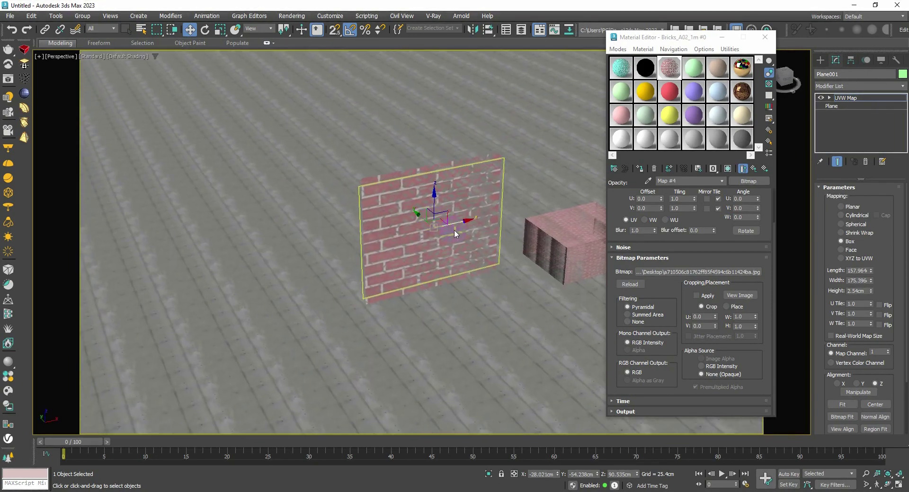
pyautogui.scroll(2, 455, 233)
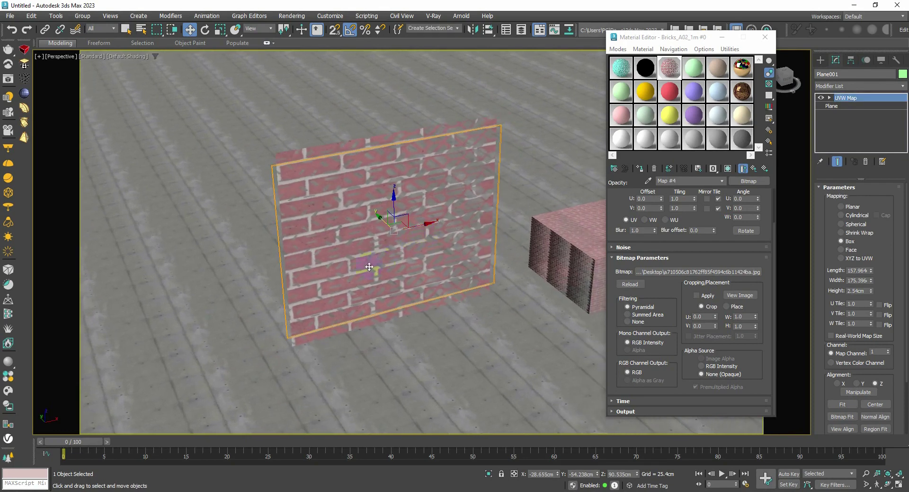
# Create a plane of about 300 × 269 cm on the floor beside the brick plane and raise it about 5 cm
pyautogui.moveTo(332, 282); pyautogui.dragTo(362, 265, button='middle')
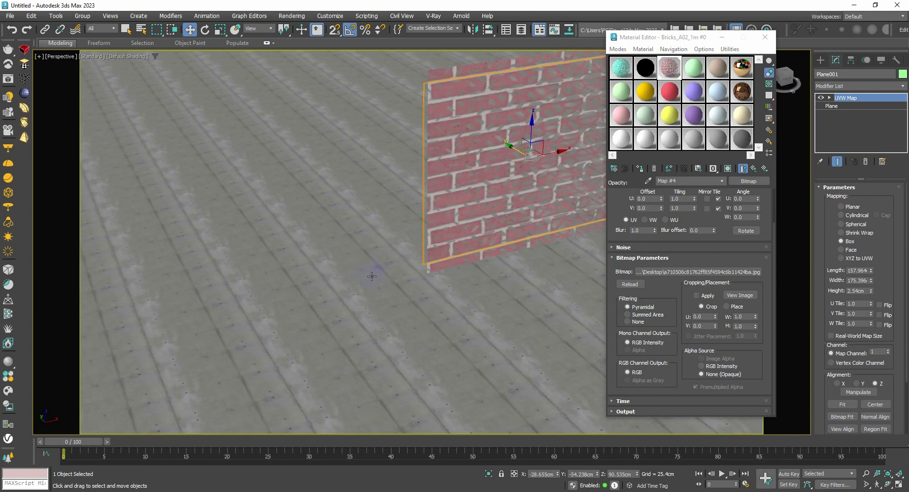
pyautogui.keyDown('ctrl'); pyautogui.rightClick(345, 265); pyautogui.keyUp('ctrl')
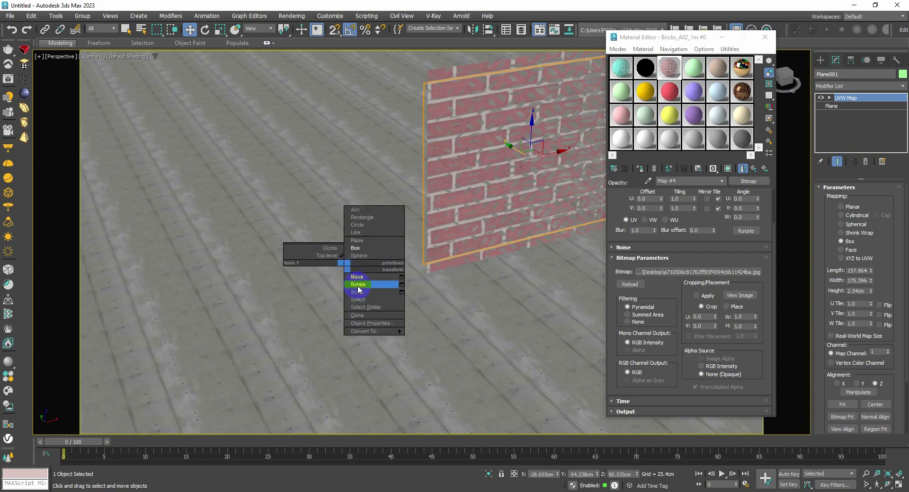
pyautogui.click(367, 252)
pyautogui.scroll(-4, 333, 257)
pyautogui.scroll(1, 326, 263)
pyautogui.moveTo(313, 268); pyautogui.dragTo(416, 250, button='middle')
pyautogui.rightClick(395, 272)
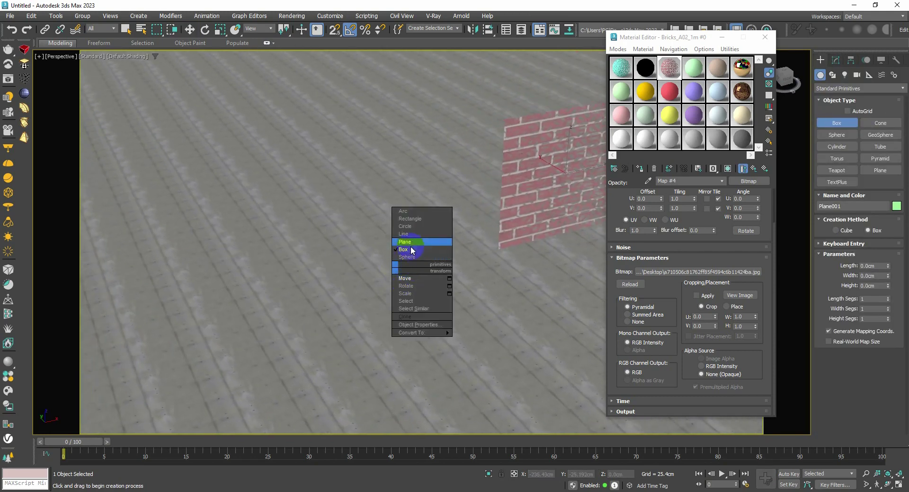
pyautogui.click(413, 243)
pyautogui.moveTo(387, 218); pyautogui.dragTo(251, 411)
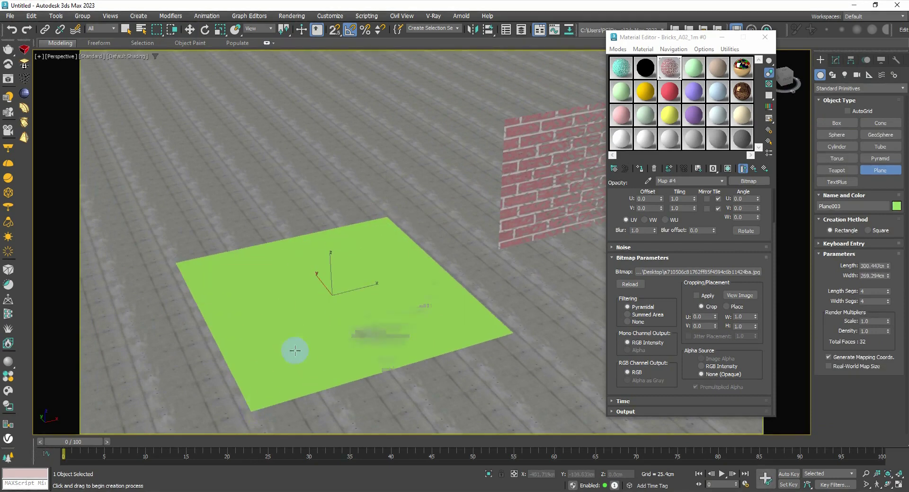
pyautogui.rightClick(319, 323)
pyautogui.moveTo(331, 271); pyautogui.dragTo(331, 266)
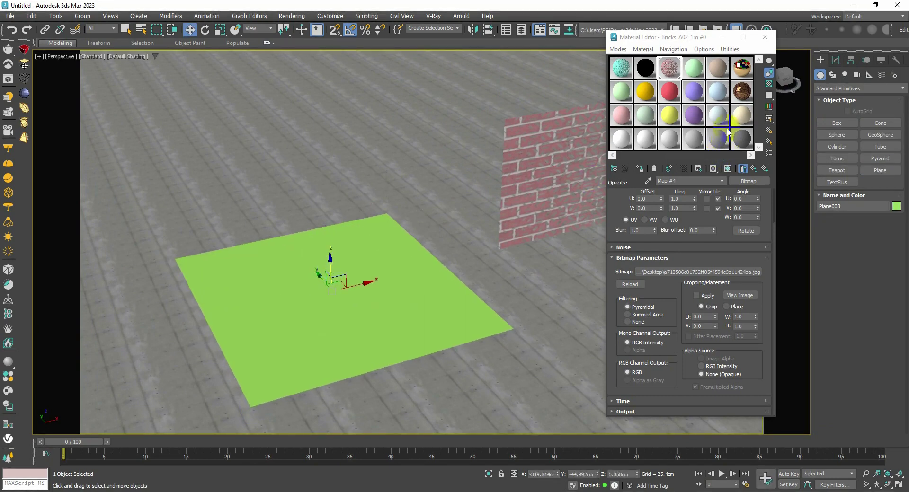
# Preview the Wallpaper_A04_Golden_40cm material enlarged and assign it to the new floor plane
pyautogui.doubleClick(742, 98)
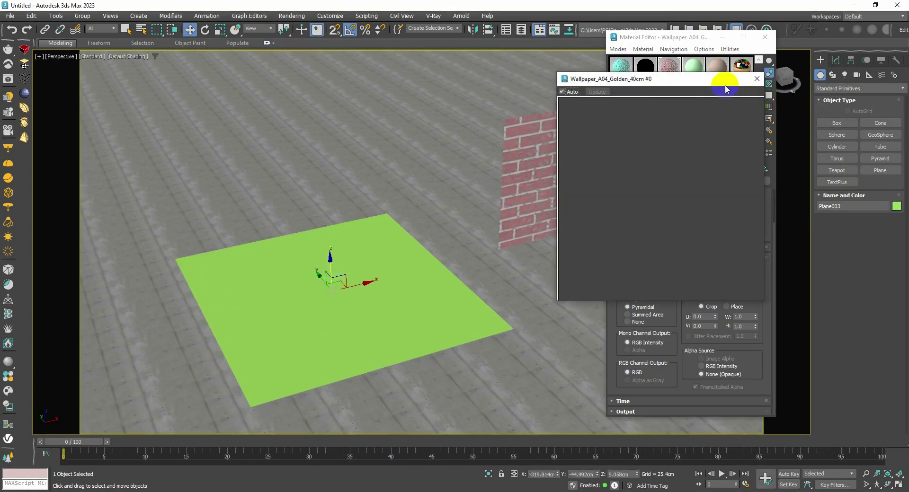
pyautogui.moveTo(717, 87); pyautogui.dragTo(612, 77)
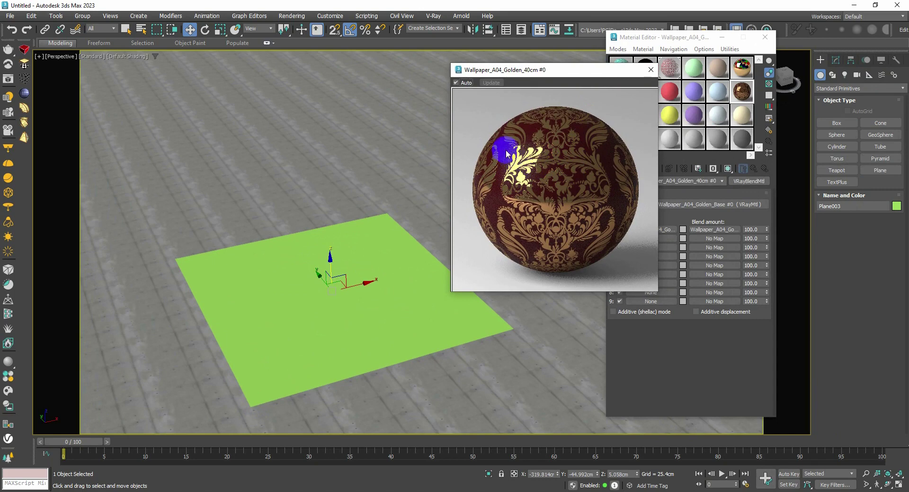
pyautogui.click(651, 69)
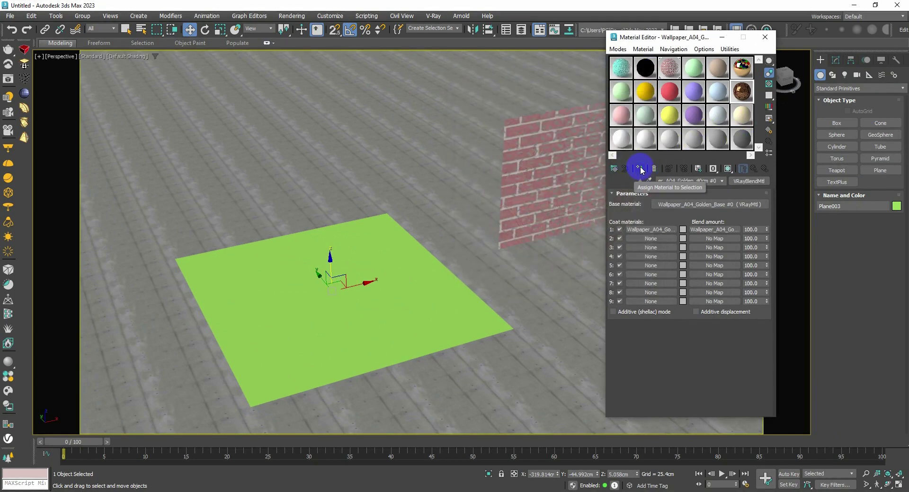
pyautogui.click(640, 169)
# Set the viewport's material display to Shaded Materials with Maps and look over the wallpaper plane
pyautogui.moveTo(333, 301); pyautogui.dragTo(347, 278, button='middle')
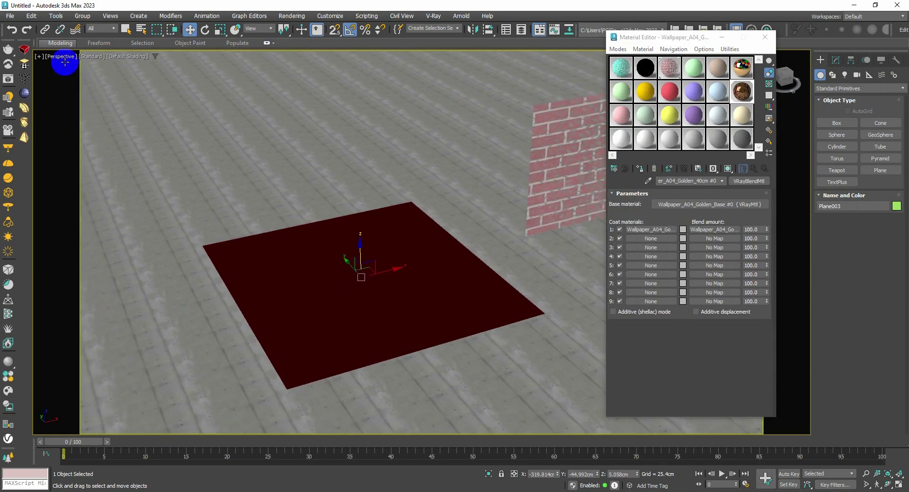
pyautogui.click(92, 57)
pyautogui.moveTo(124, 157)
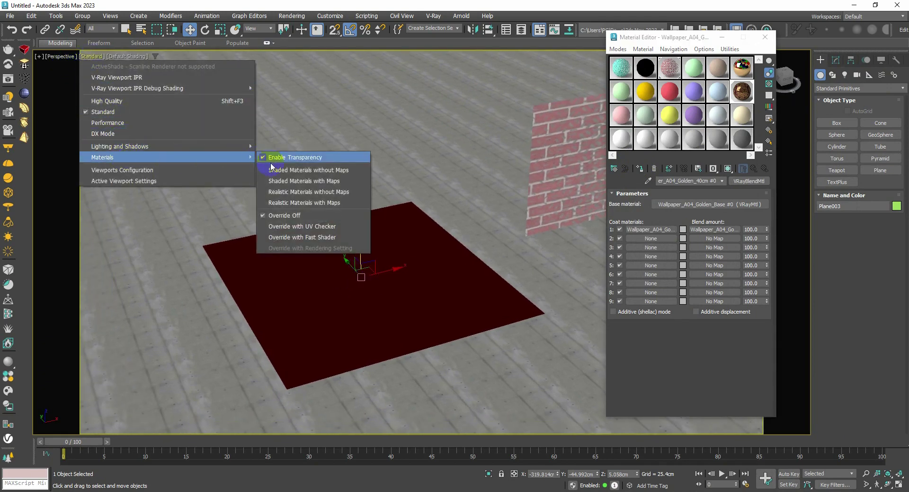
pyautogui.click(272, 180)
pyautogui.moveTo(319, 268)
pyautogui.mouseDown(button='middle')
pyautogui.moveTo(361, 223)
pyautogui.moveTo(363, 249)
pyautogui.mouseUp(button='middle')
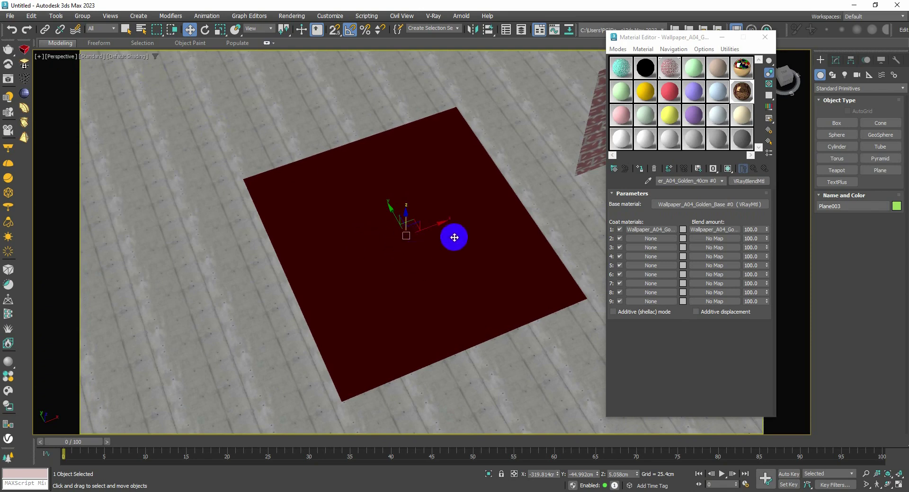
pyautogui.moveTo(451, 250); pyautogui.dragTo(441, 249, button='middle')
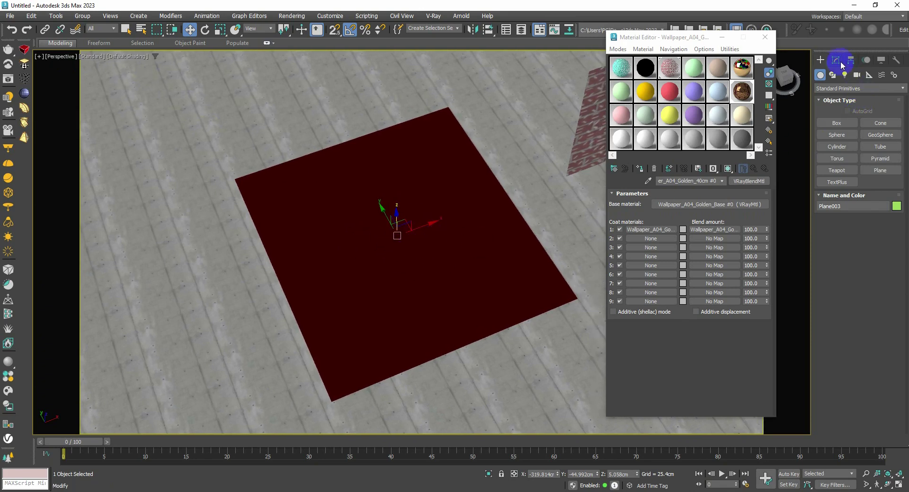
# Add a UVW Map modifier to the wallpaper plane and set its mapping to Box
pyautogui.click(838, 60)
pyautogui.click(847, 86)
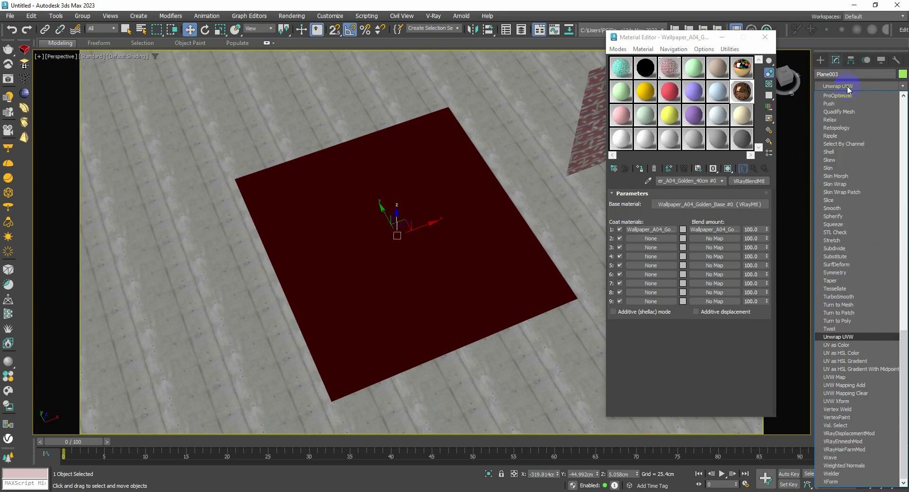
pyautogui.click(861, 378)
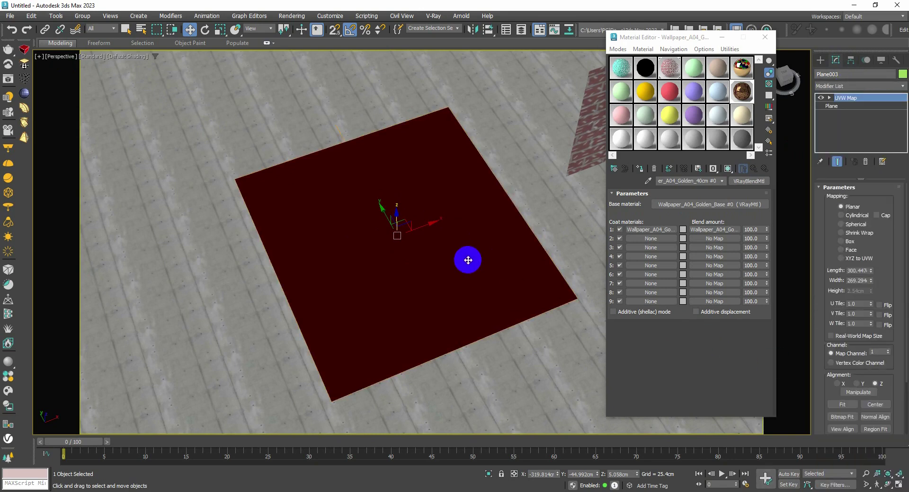
pyautogui.scroll(3, 457, 253)
pyautogui.scroll(-1, 454, 229)
pyautogui.click(841, 242)
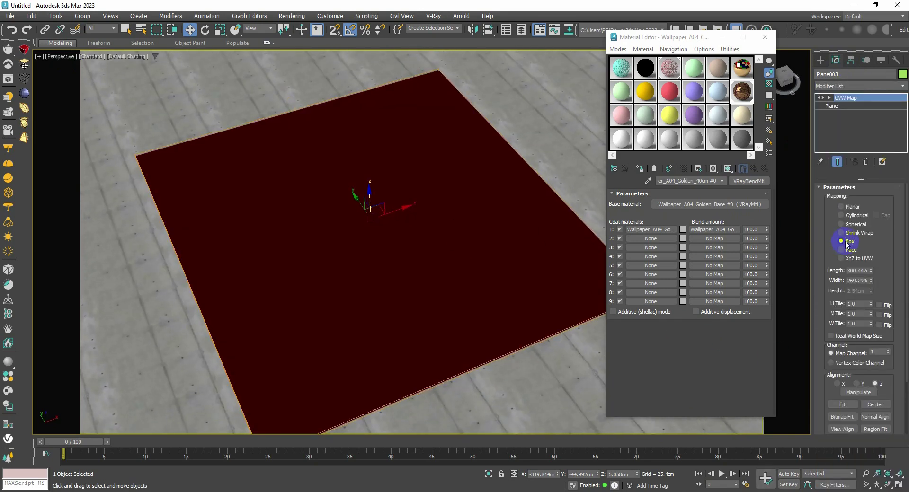
# Scale the wallpaper plane's UVW Map gizmo down uniformly to roughly 60 percent of the plane's size
pyautogui.scroll(-3, 422, 251)
pyautogui.scroll(1, 435, 243)
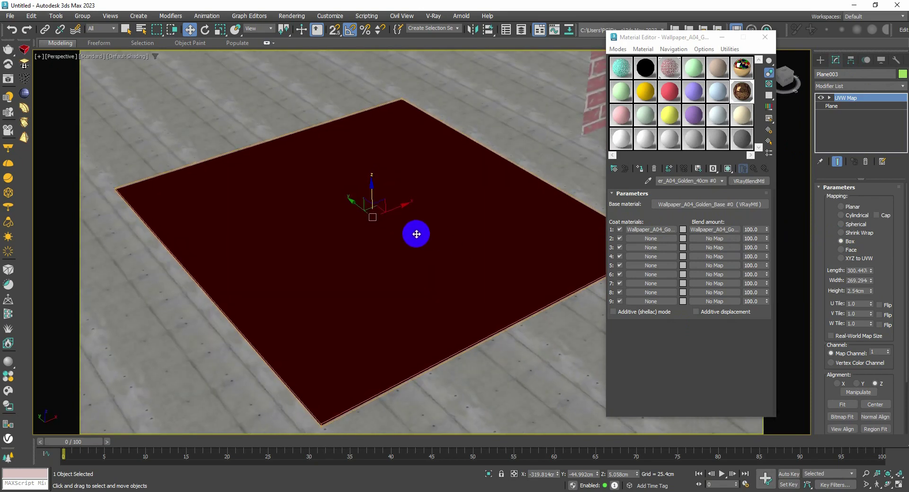
pyautogui.press('1')
pyautogui.press('r')
pyautogui.moveTo(371, 220); pyautogui.dragTo(378, 251)
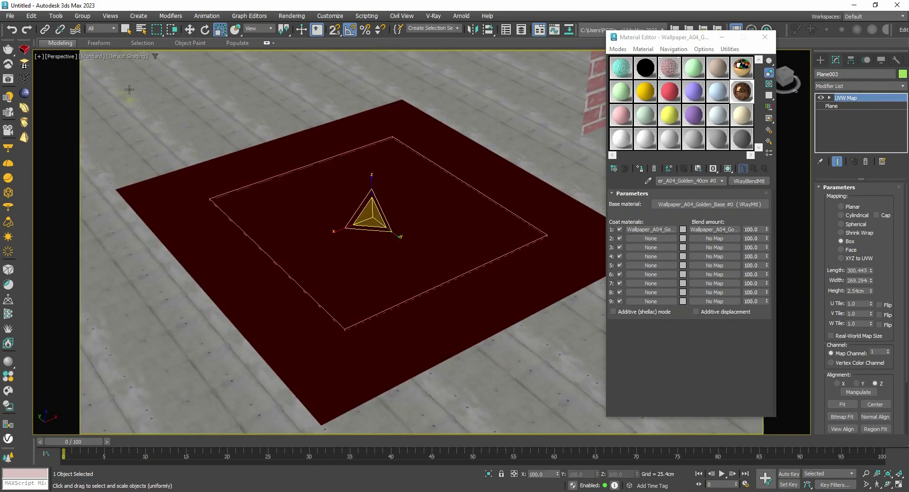
# Apply the Shaded Materials with Maps display to the viewport again and view the plane closer
pyautogui.click(94, 57)
pyautogui.moveTo(137, 154)
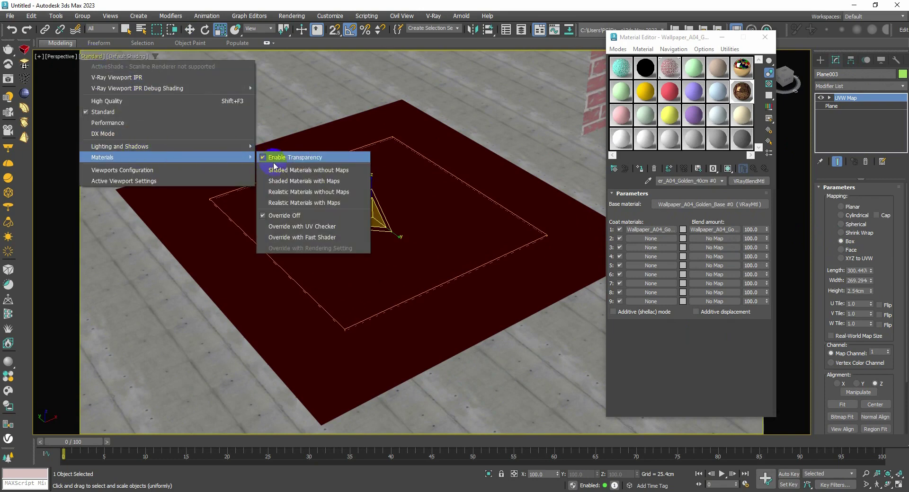
pyautogui.click(279, 185)
pyautogui.scroll(3, 377, 217)
pyautogui.moveTo(380, 217)
pyautogui.keyDown('alt'); pyautogui.mouseDown(button='middle')
pyautogui.moveTo(357, 213)
pyautogui.moveTo(356, 180)
pyautogui.moveTo(390, 187)
pyautogui.moveTo(374, 213)
pyautogui.mouseUp(button='middle'); pyautogui.keyUp('alt')
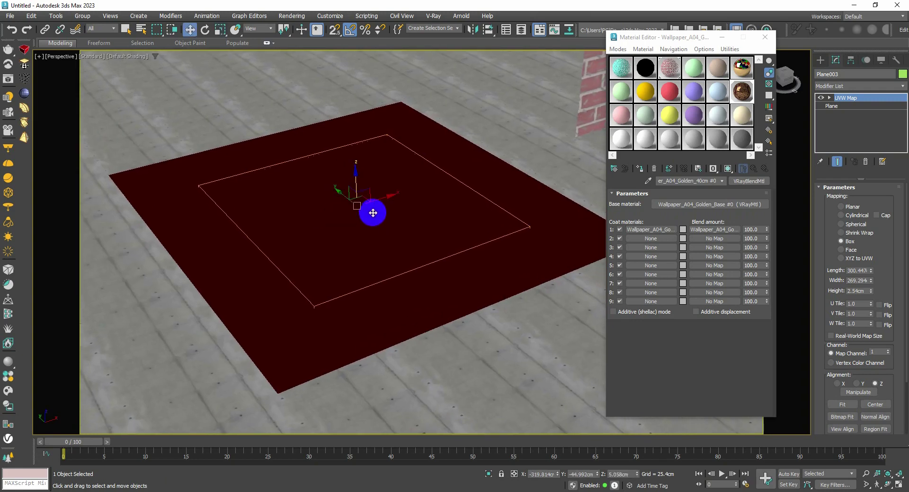
# Run an interactive V-Ray render of the wallpaper plane, examine its pattern close up at 100% and stop the render
pyautogui.press('e')
pyautogui.moveTo(368, 192)
pyautogui.mouseDown()
pyautogui.moveTo(388, 262)
pyautogui.moveTo(385, 192)
pyautogui.moveTo(383, 201)
pyautogui.mouseUp()
pyautogui.moveTo(399, 200); pyautogui.dragTo(416, 231, button='middle')
pyautogui.press('w')
pyautogui.click(5, 81)
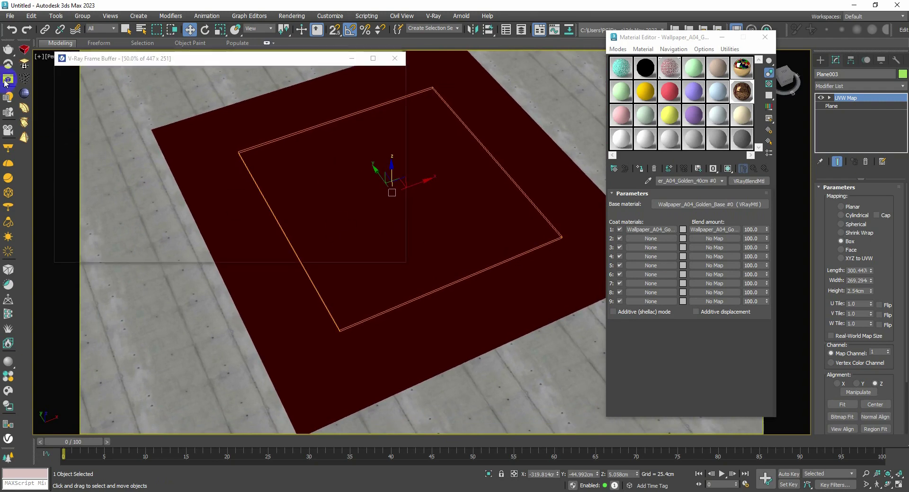
pyautogui.click(237, 86)
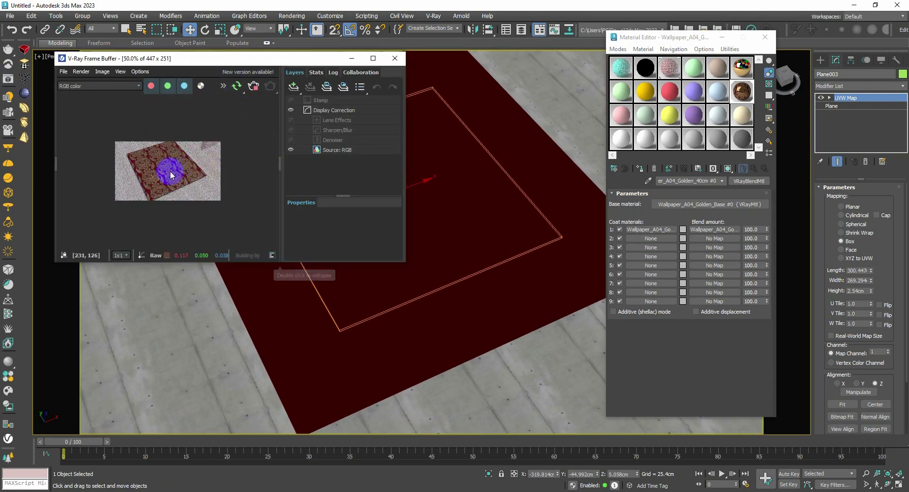
pyautogui.doubleClick(213, 190)
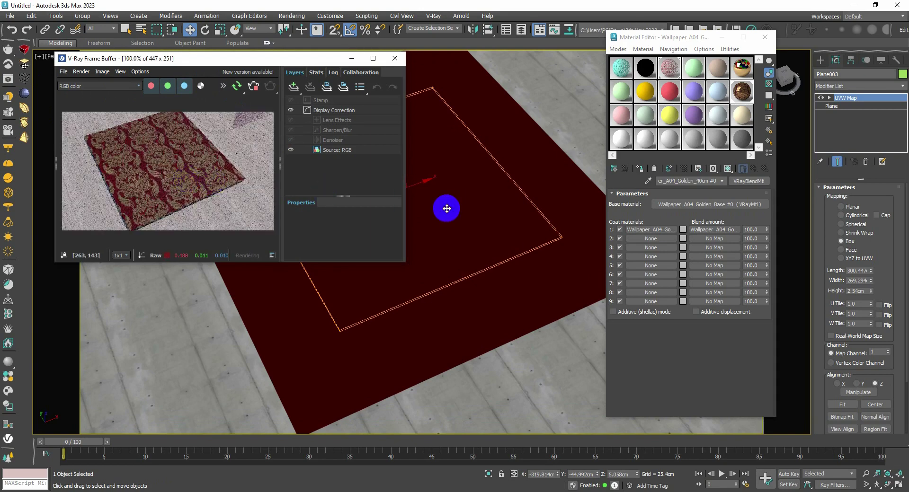
pyautogui.scroll(2, 468, 203)
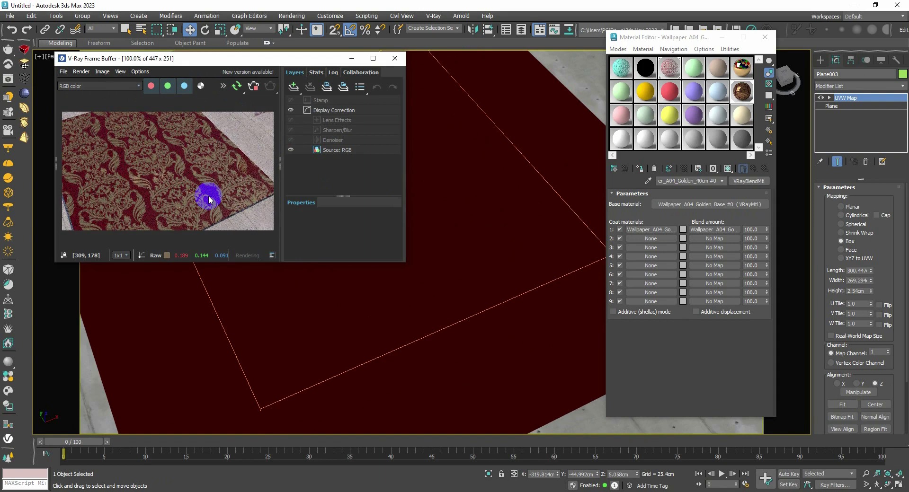
pyautogui.click(254, 86)
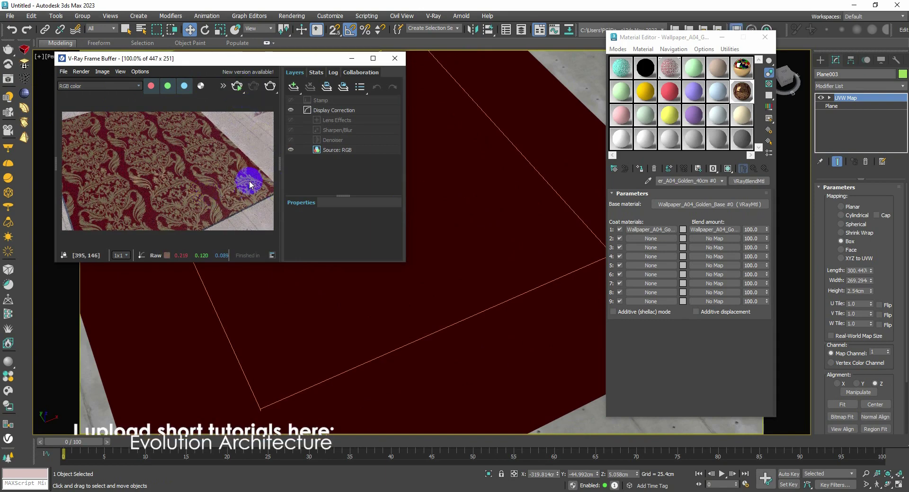
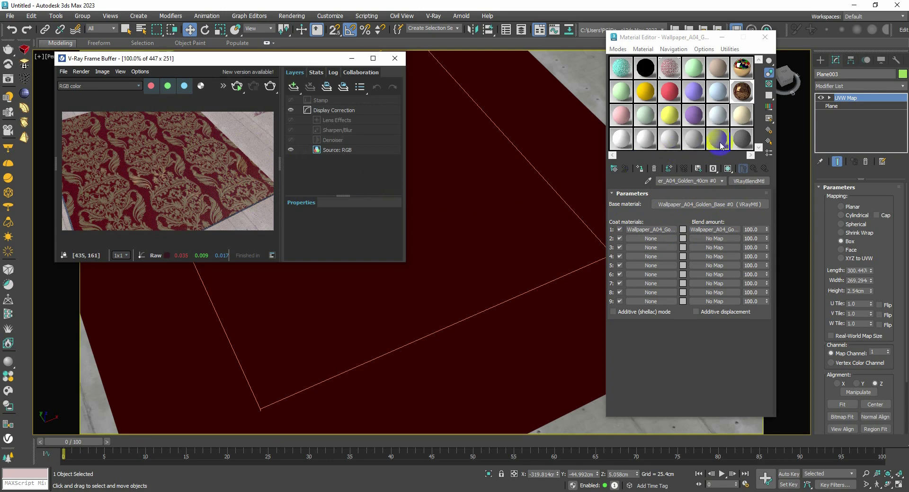
# Close the render window, convert Material #11 to a VRayBlendMtl that keeps the old material as base, and open that base material
pyautogui.click(393, 60)
pyautogui.click(718, 91)
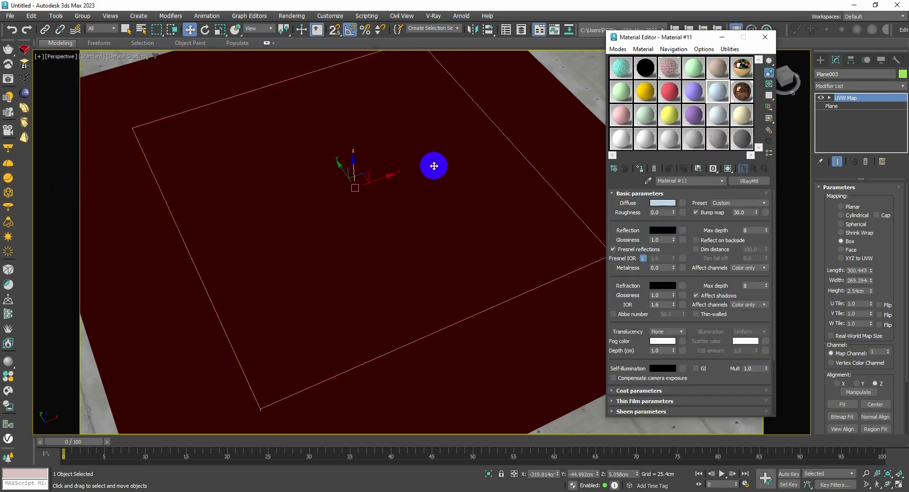
pyautogui.click(755, 183)
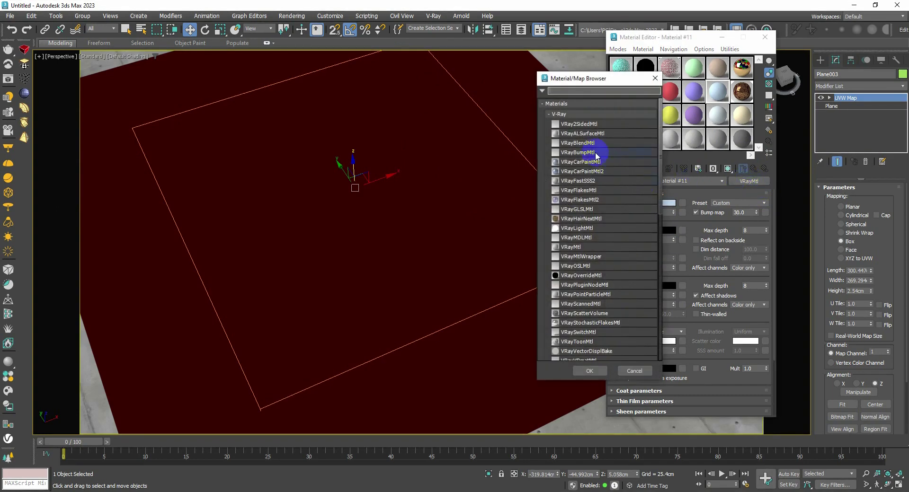
pyautogui.scroll(-2, 649, 121)
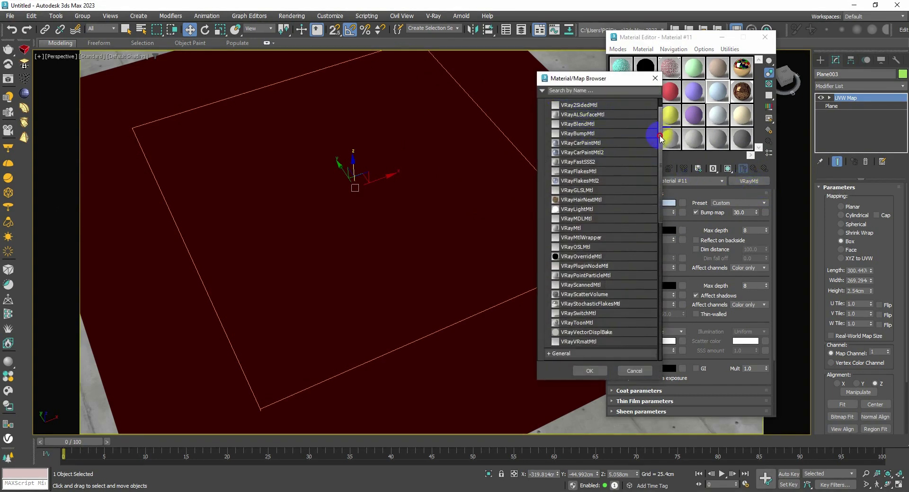
pyautogui.doubleClick(596, 128)
pyautogui.click(676, 252)
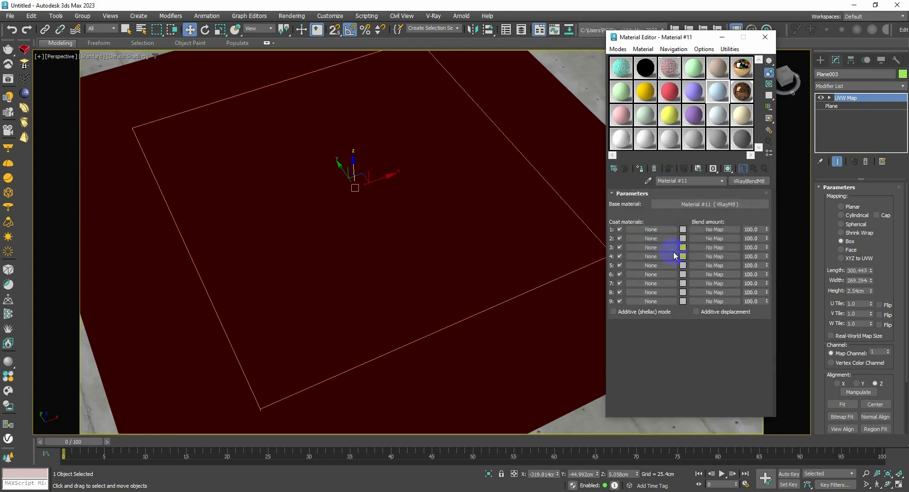
pyautogui.click(701, 205)
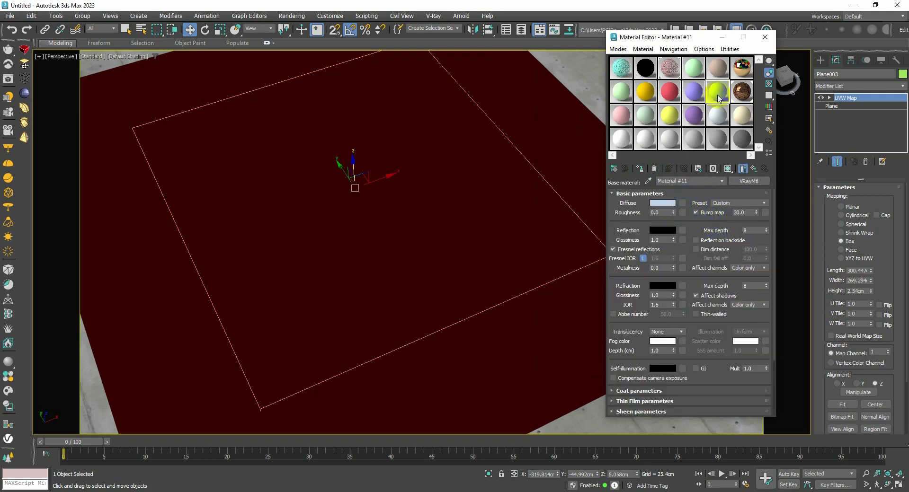
# Add the Asphalt_Craked_D01_200cm material from the V-Ray Material Library's Ground category to the Material Editor and close the library
pyautogui.click(6, 373)
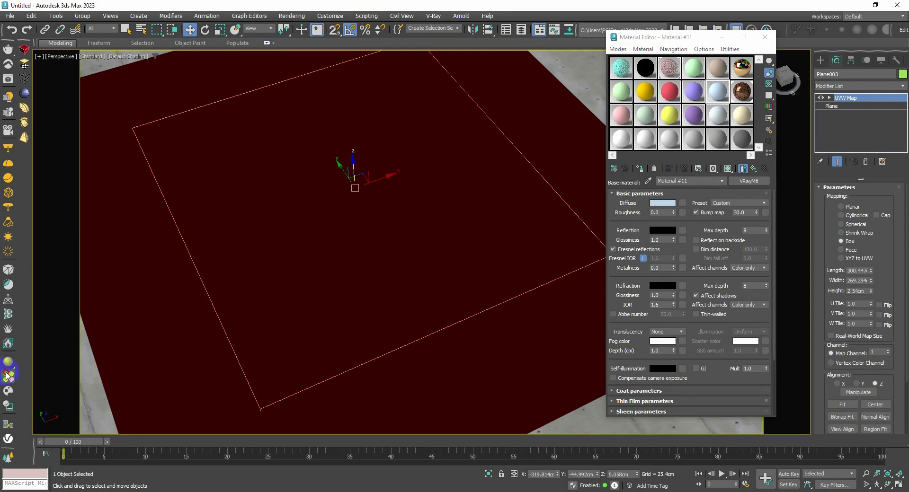
pyautogui.click(8, 377)
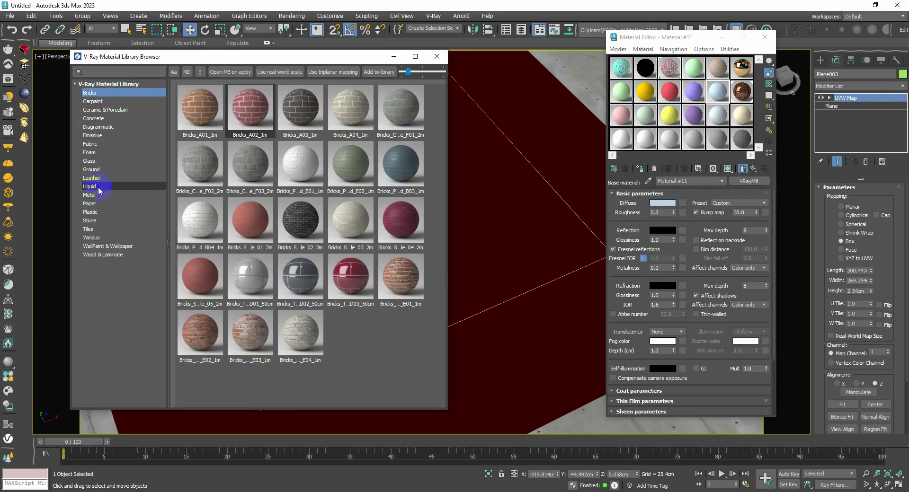
pyautogui.click(90, 170)
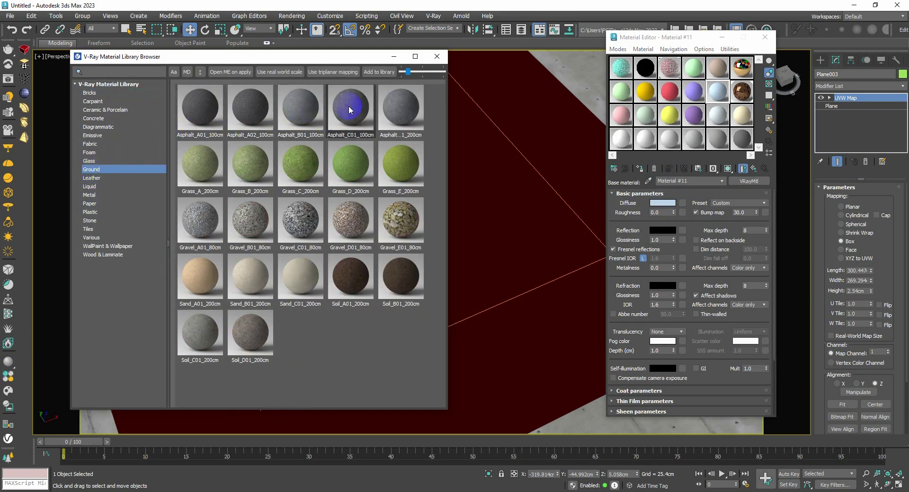
pyautogui.click(399, 113)
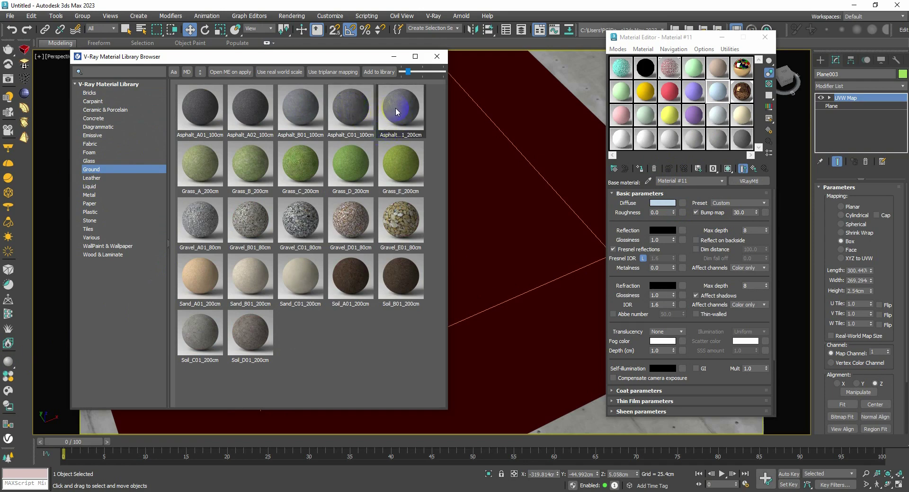
pyautogui.rightClick(396, 107)
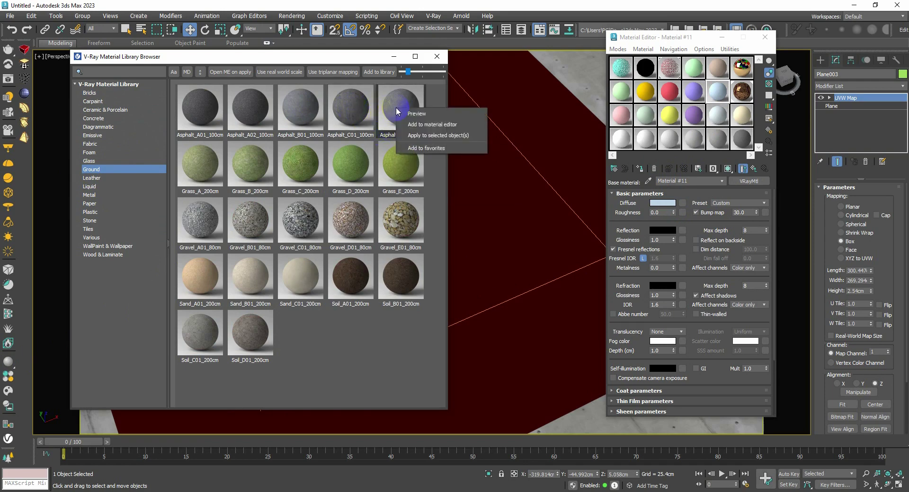
pyautogui.click(411, 125)
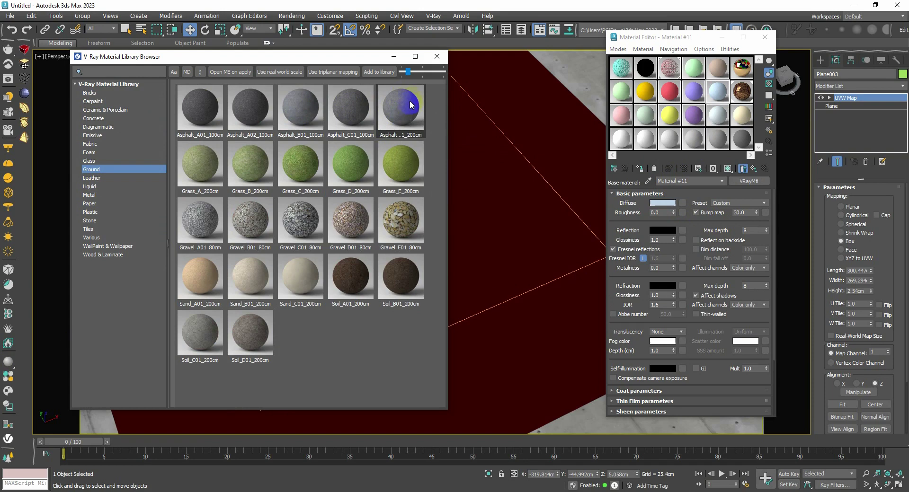
pyautogui.rightClick(385, 98)
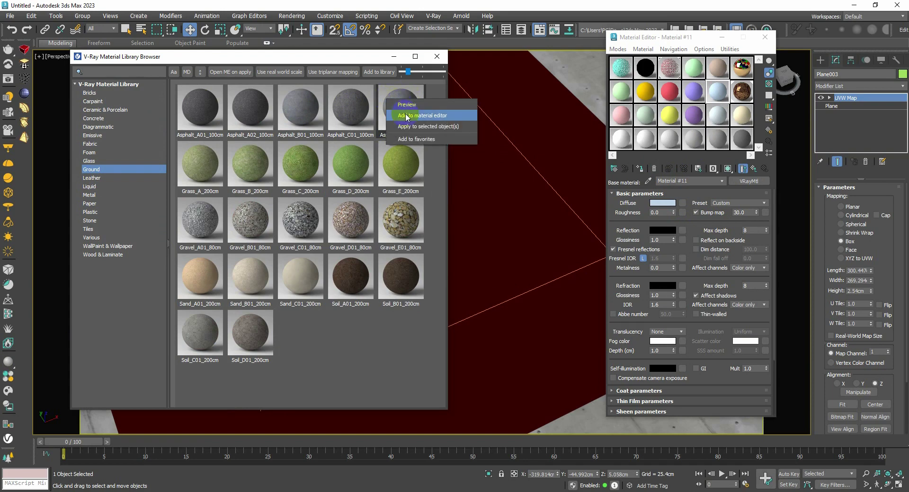
pyautogui.click(406, 117)
pyautogui.click(442, 59)
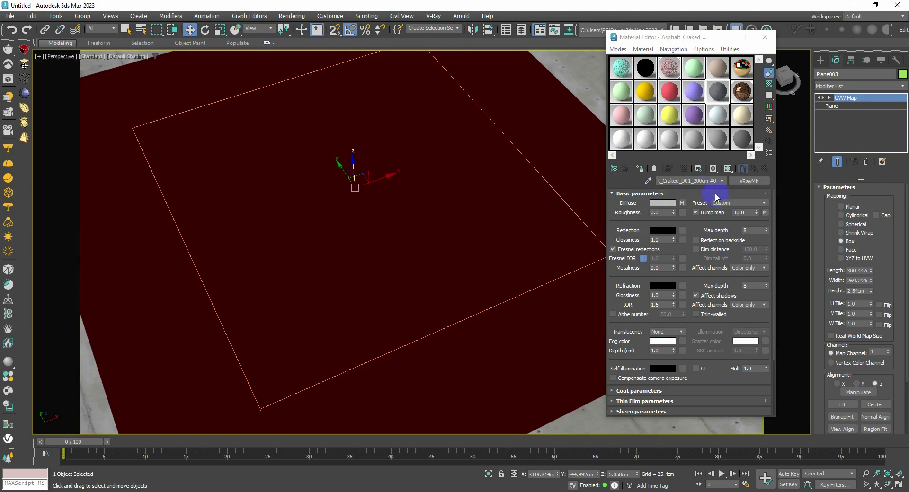
# Convert the cracked asphalt material to a VRayBlendMtl, keeping it as sub-material, and assign the library's cracked asphalt as its base material
pyautogui.click(716, 194)
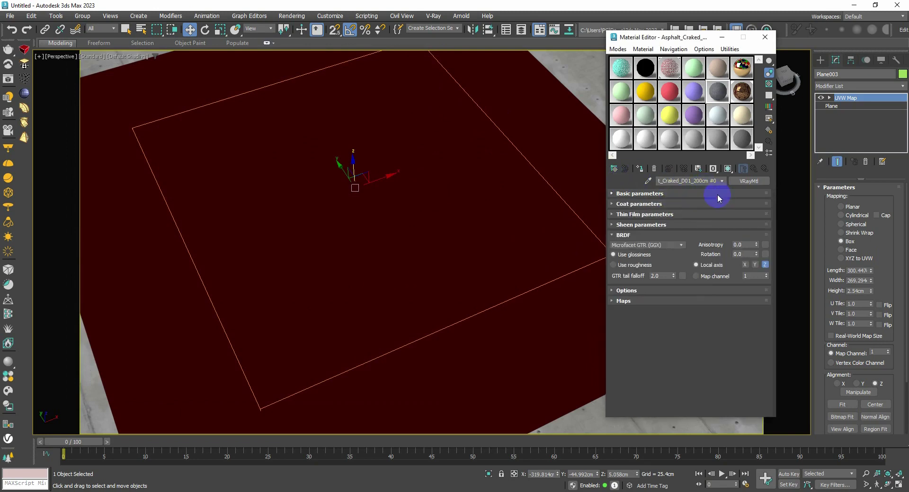
pyautogui.click(678, 195)
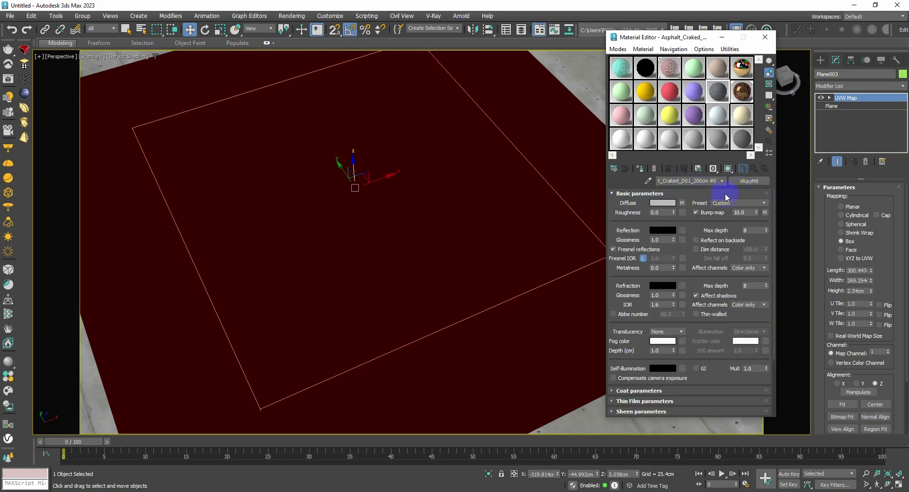
pyautogui.click(750, 181)
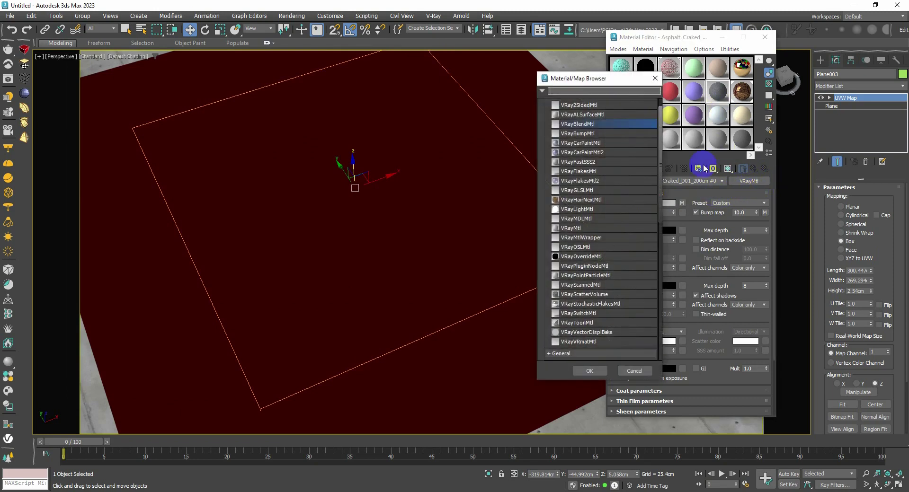
pyautogui.doubleClick(607, 124)
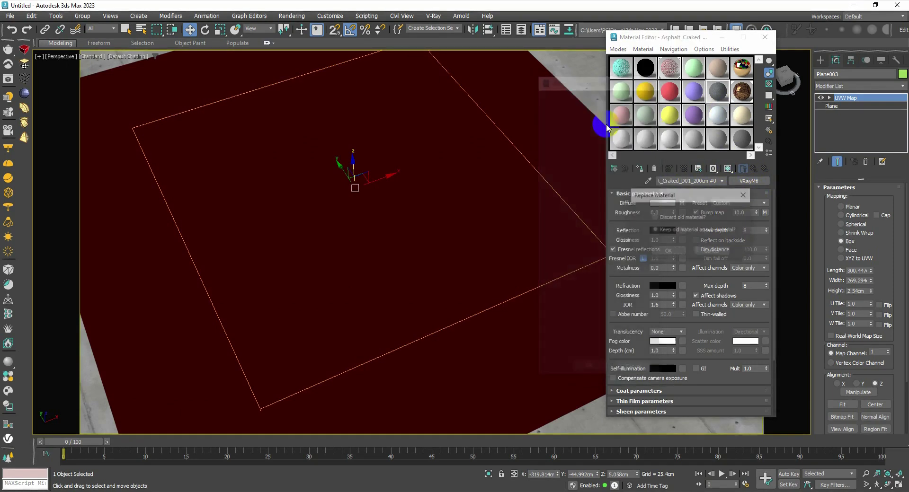
pyautogui.click(659, 248)
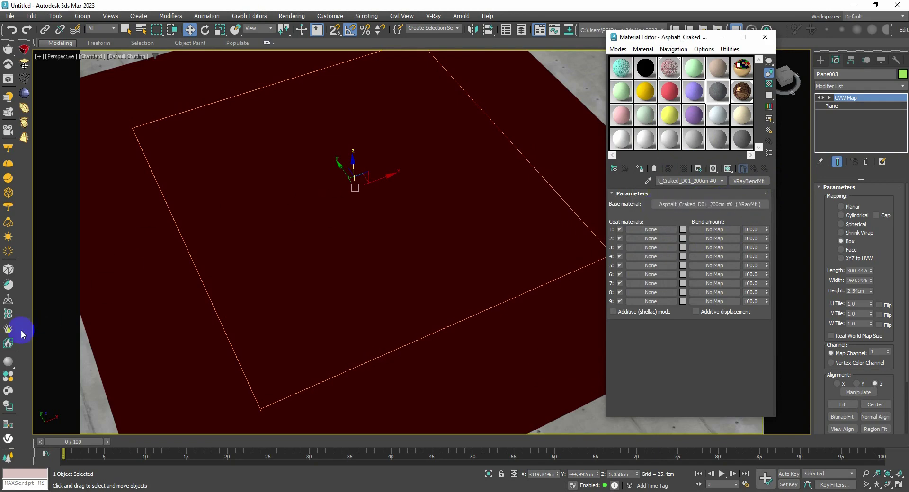
pyautogui.click(7, 379)
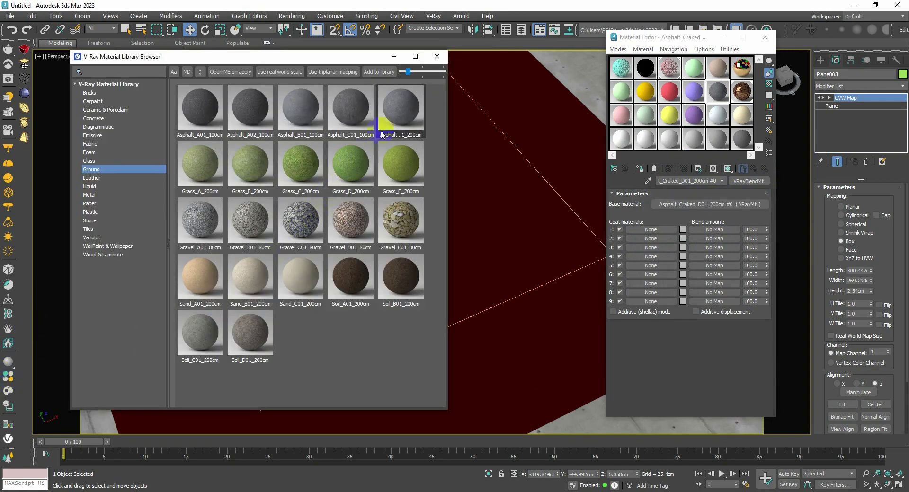
pyautogui.moveTo(392, 114); pyautogui.dragTo(672, 213)
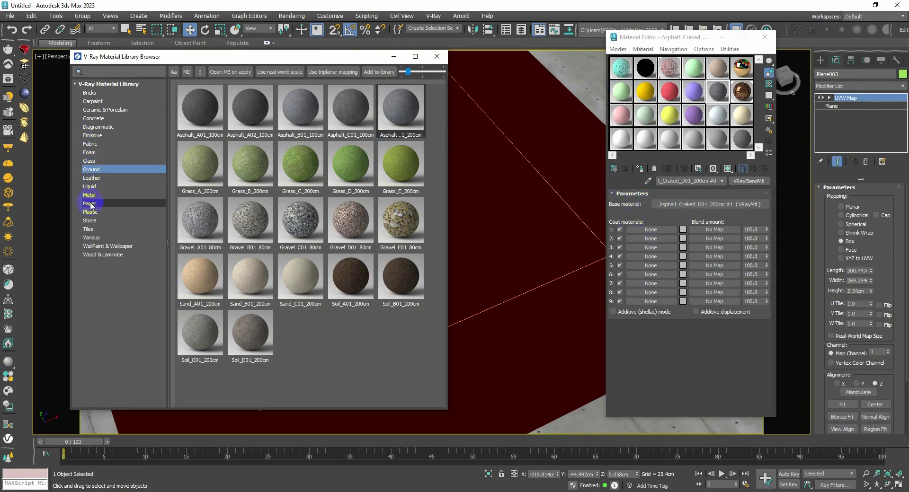
# Assign Aluminum_Polished from the library's Metal category as the first coat material of the blend and close the library
pyautogui.click(97, 255)
pyautogui.click(95, 238)
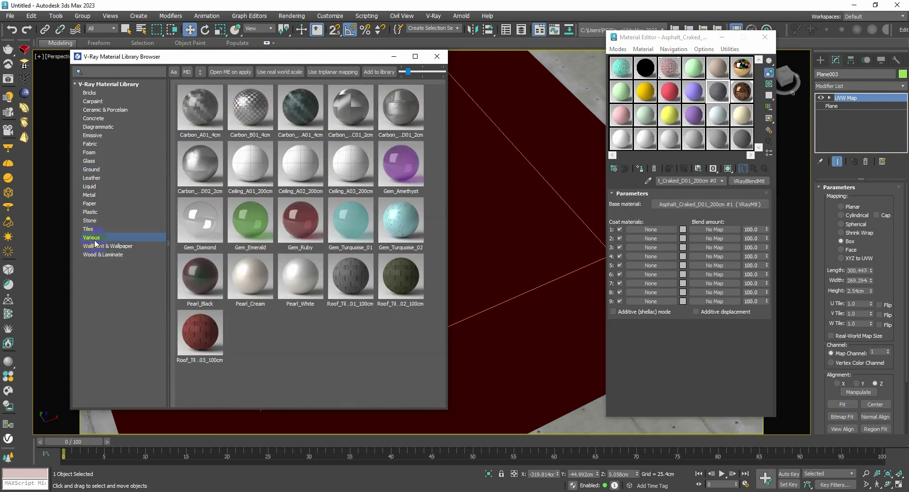
pyautogui.click(97, 247)
pyautogui.click(97, 238)
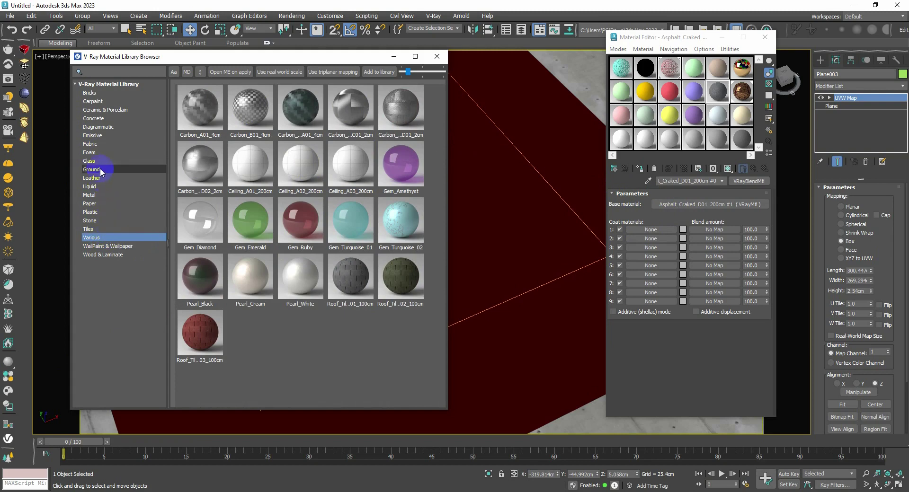
pyautogui.click(98, 119)
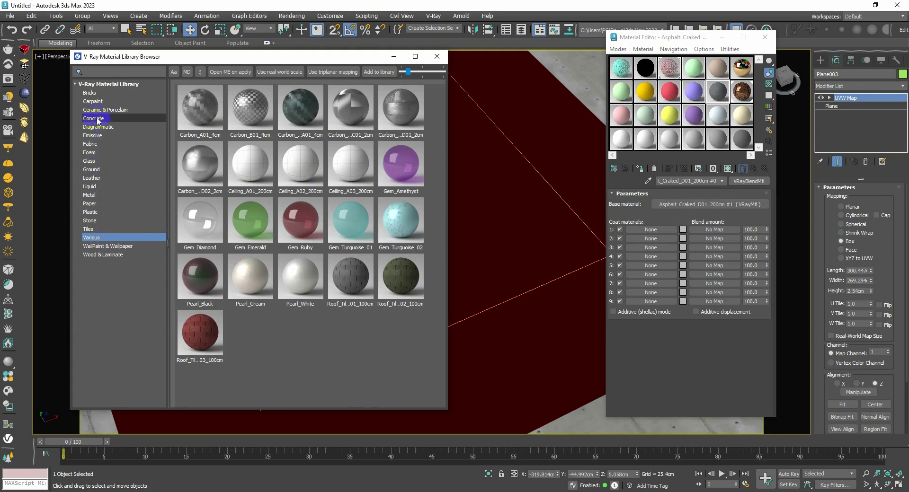
pyautogui.click(99, 196)
pyautogui.click(296, 167)
pyautogui.click(314, 214)
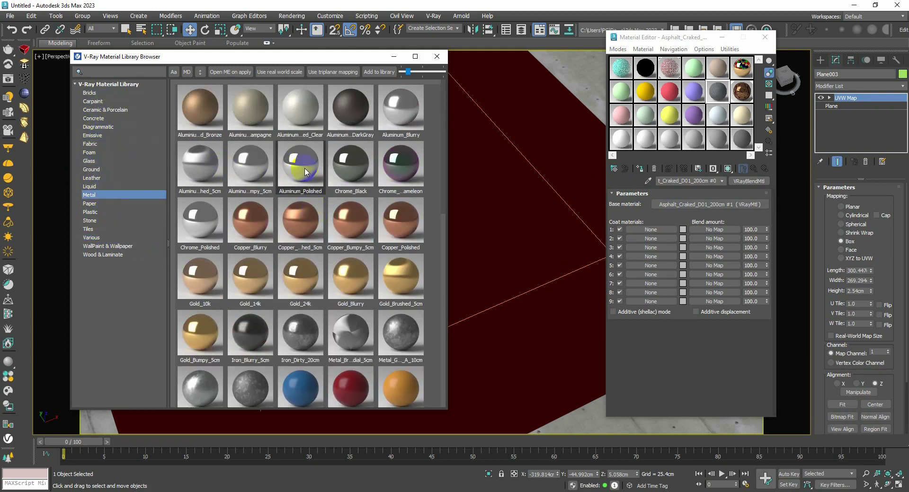
pyautogui.moveTo(441, 181); pyautogui.dragTo(667, 233)
pyautogui.click(436, 57)
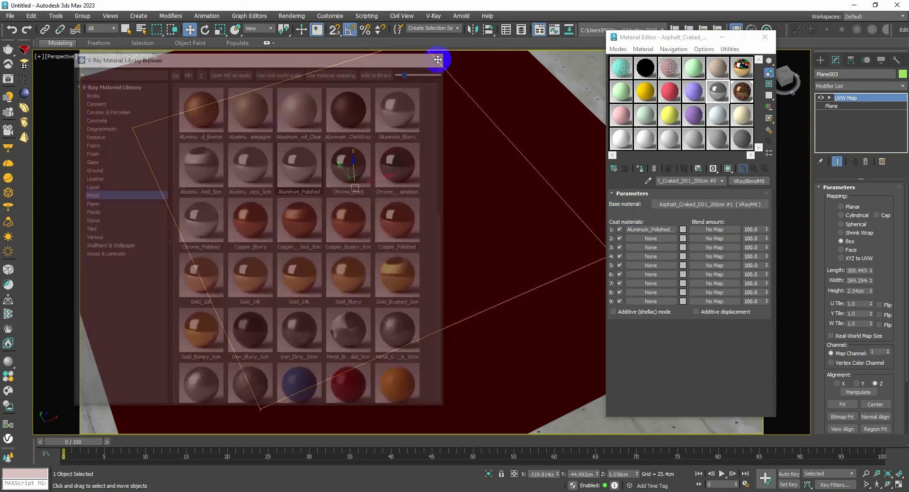
# Load the bitmap Screenshot 2023-03-25 225718.png from the Desktop as the blend amount map of the first coat
pyautogui.click(726, 233)
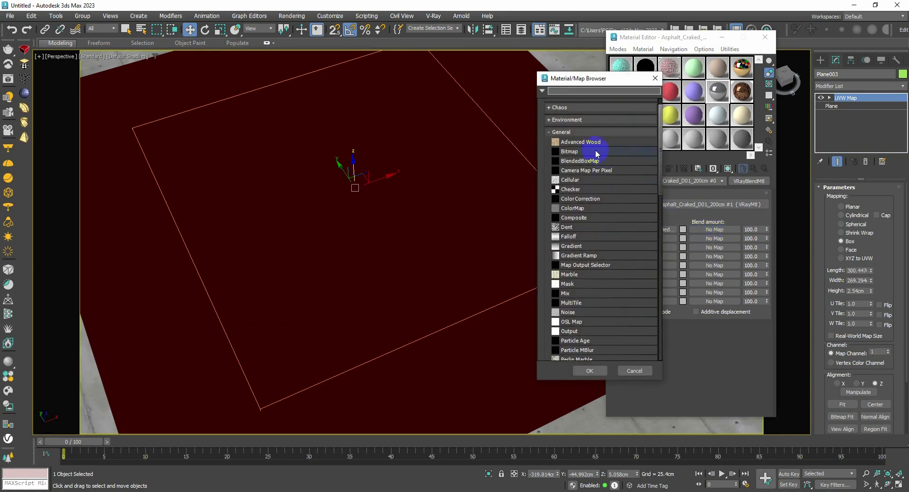
pyautogui.doubleClick(574, 151)
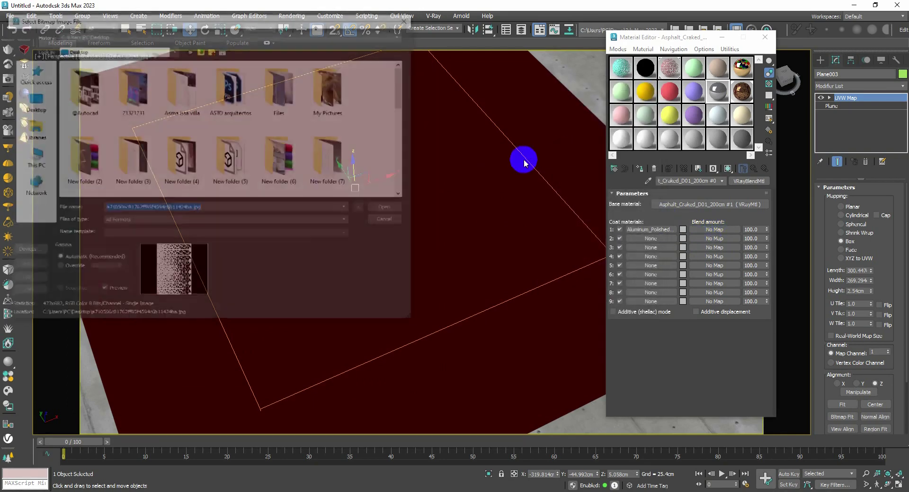
pyautogui.moveTo(404, 81); pyautogui.dragTo(403, 127)
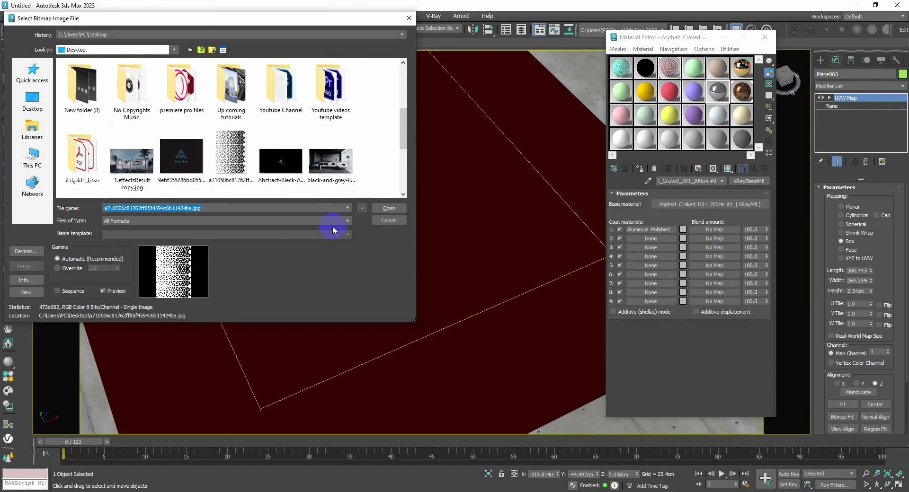
pyautogui.moveTo(403, 127); pyautogui.dragTo(402, 175)
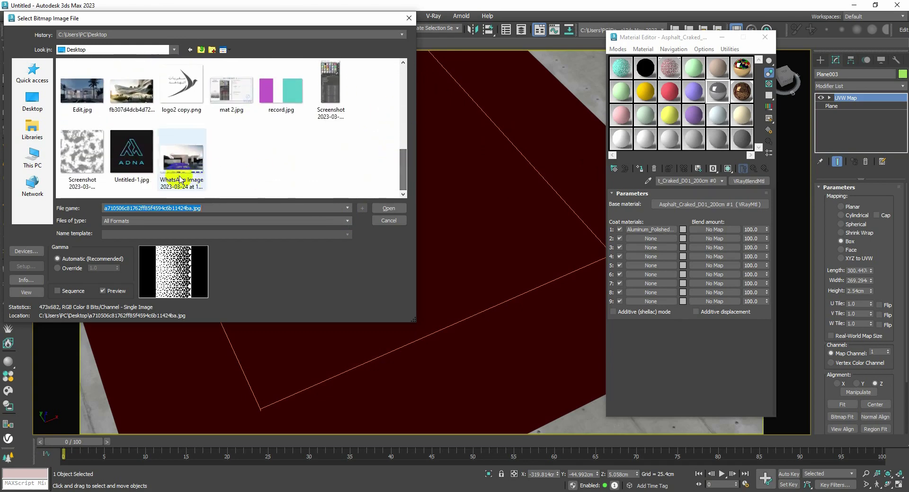
pyautogui.click(79, 153)
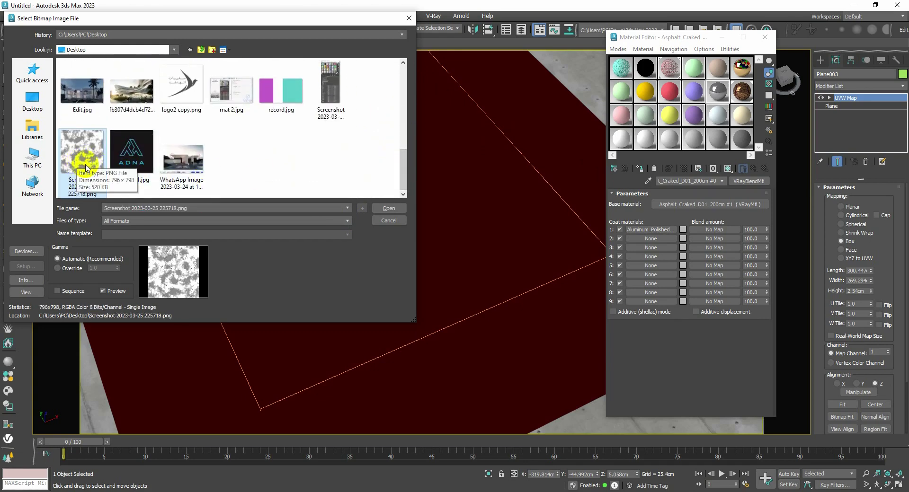
pyautogui.click(397, 209)
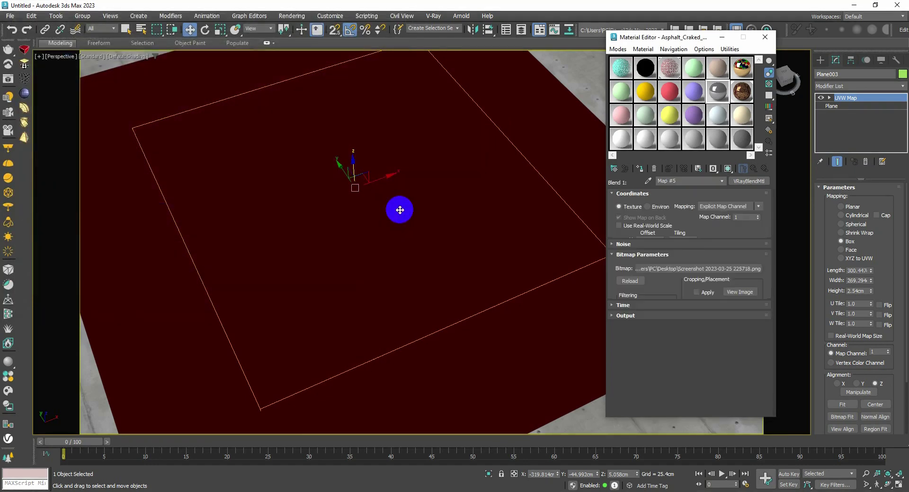
# Examine the blended material in an enlarged sample preview and close the preview
pyautogui.doubleClick(718, 97)
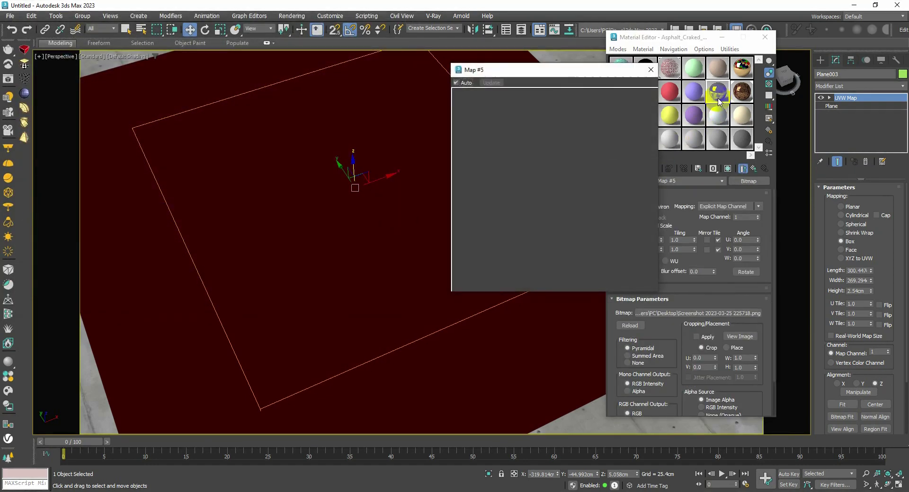
pyautogui.click(573, 73)
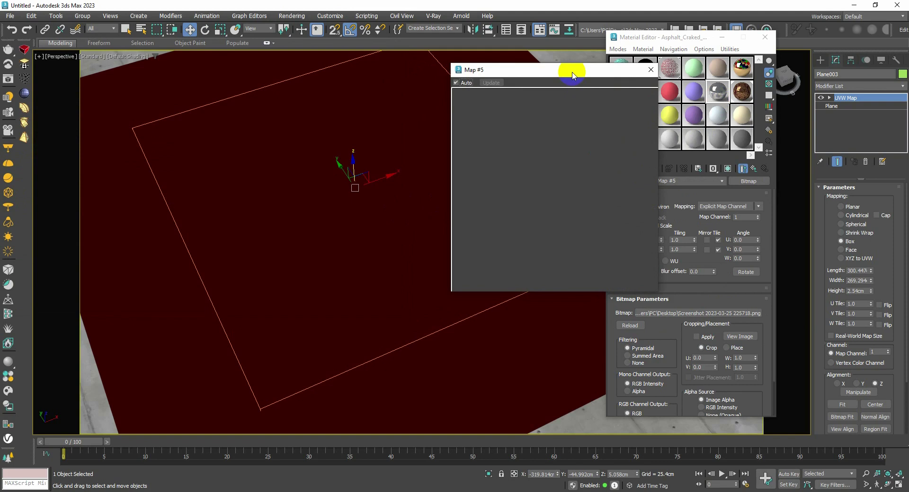
pyautogui.moveTo(573, 73); pyautogui.dragTo(515, 76)
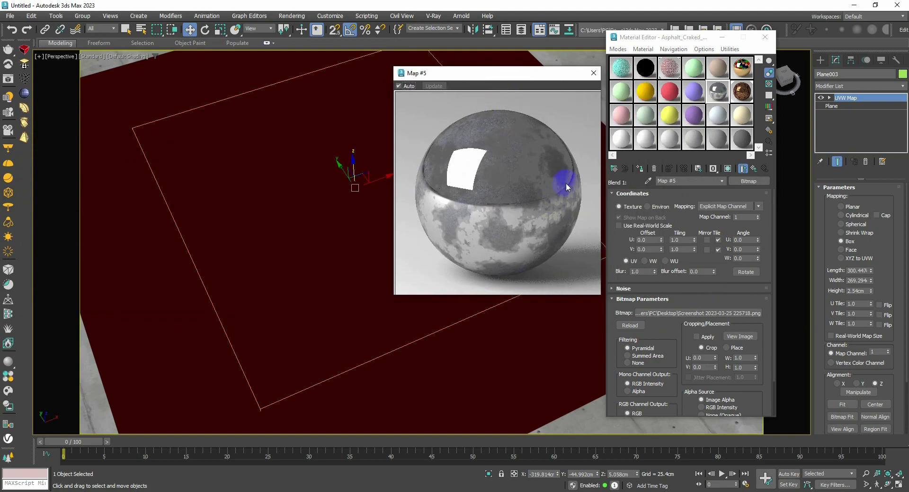
pyautogui.click(594, 73)
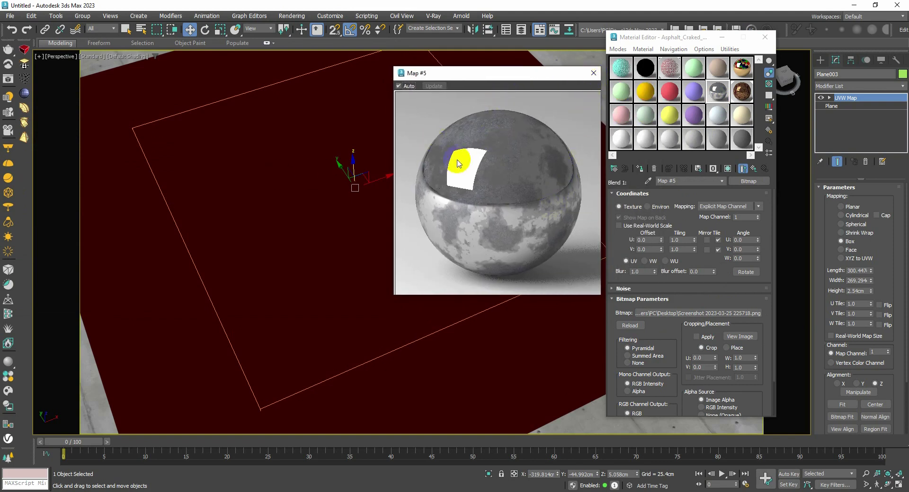
# Assign the blend material to the selected plane and change the viewport's material display mode
pyautogui.click(639, 171)
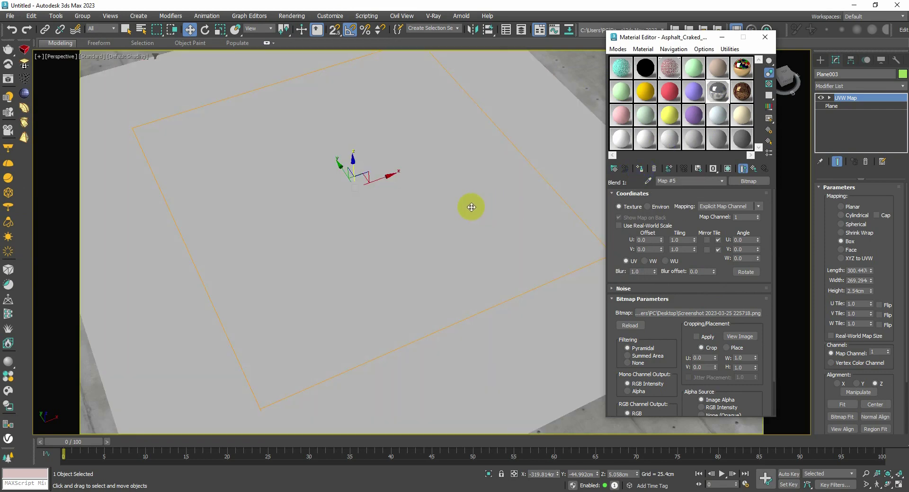
pyautogui.scroll(-6, 432, 199)
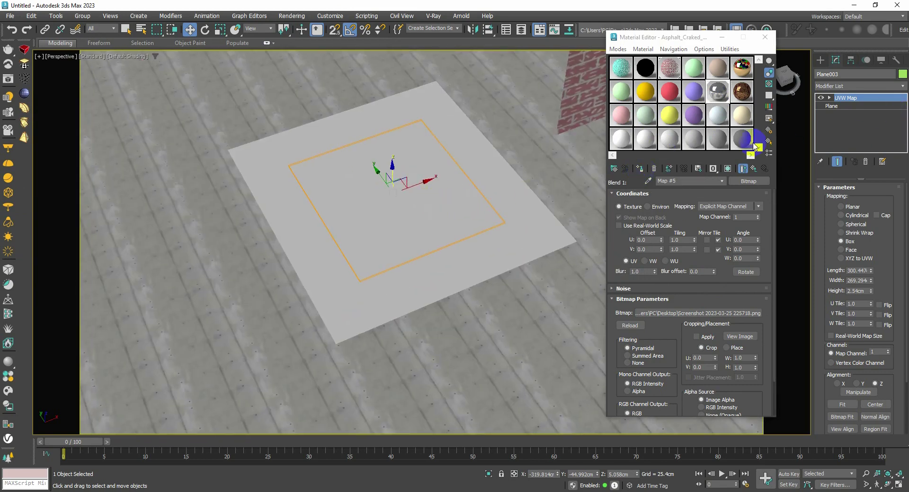
pyautogui.scroll(4, 422, 213)
pyautogui.click(92, 57)
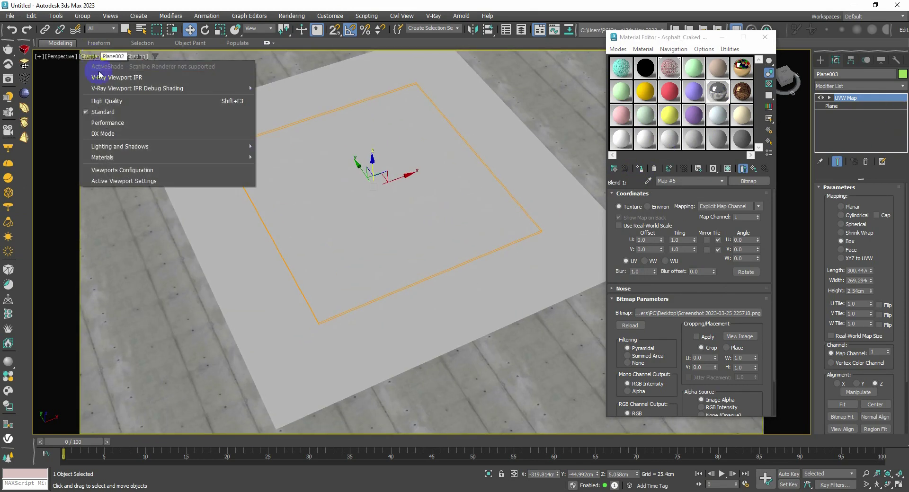
pyautogui.moveTo(142, 157)
pyautogui.click(287, 182)
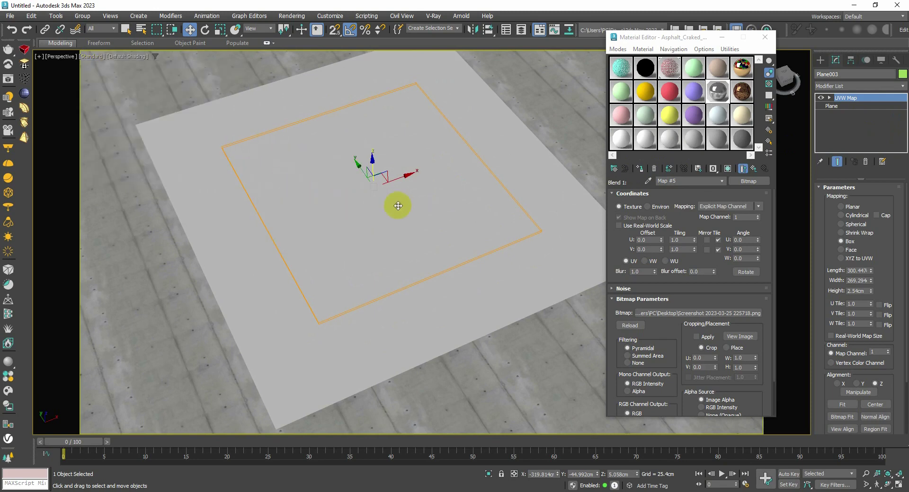
pyautogui.keyDown('alt'); pyautogui.moveTo(350, 231); pyautogui.dragTo(382, 238, button='middle'); pyautogui.keyUp('alt')
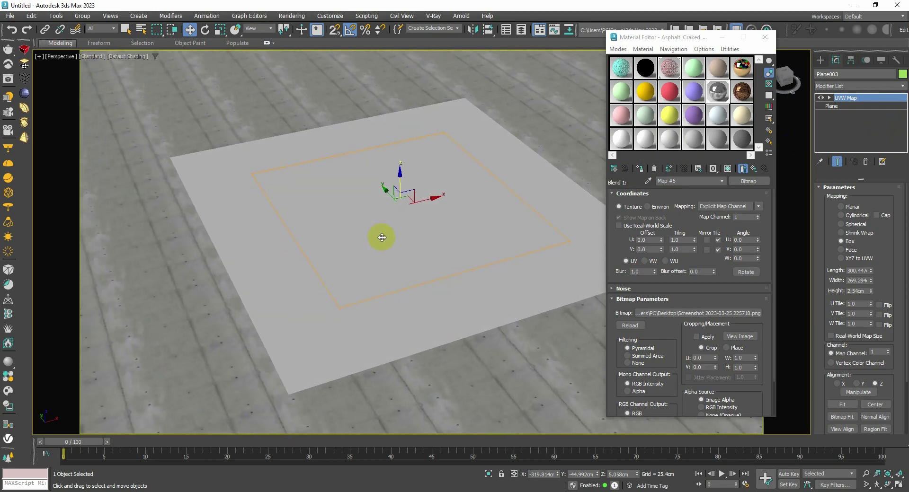
# Start an interactive V-Ray render and examine the asphalt and polished aluminum blend on the plane from several angles
pyautogui.click(5, 81)
pyautogui.click(236, 87)
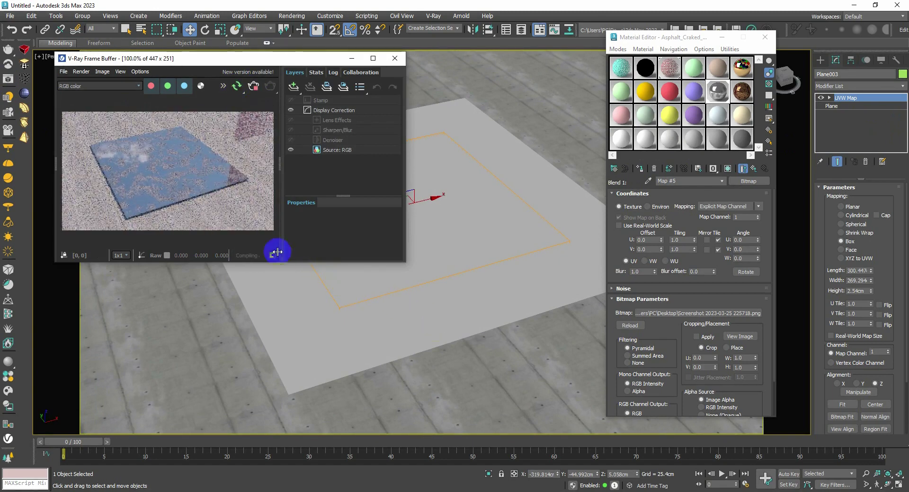
pyautogui.scroll(1, 199, 193)
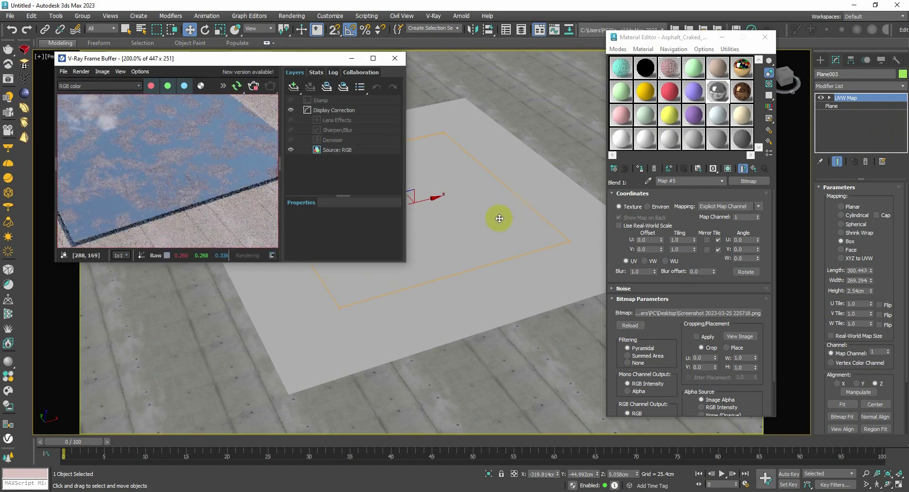
pyautogui.keyDown('alt'); pyautogui.moveTo(509, 224); pyautogui.dragTo(505, 263, button='middle'); pyautogui.keyUp('alt')
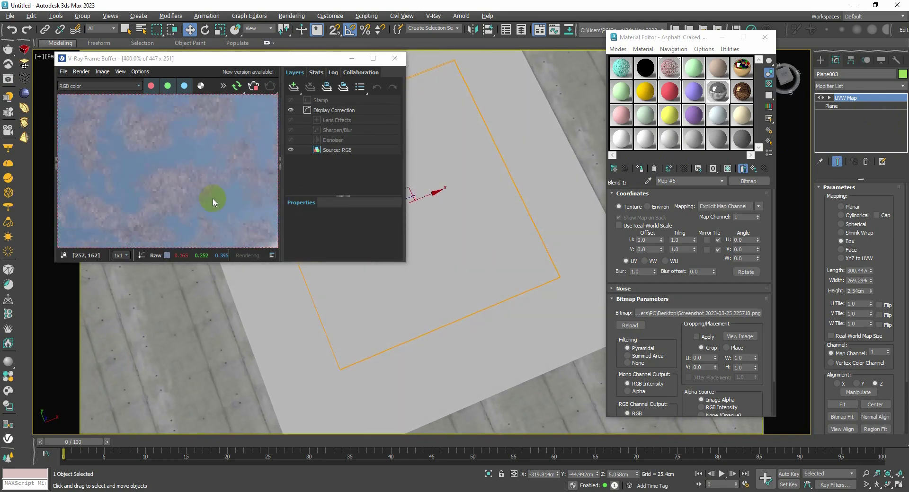
pyautogui.scroll(-1, 213, 202)
pyautogui.scroll(1, 211, 198)
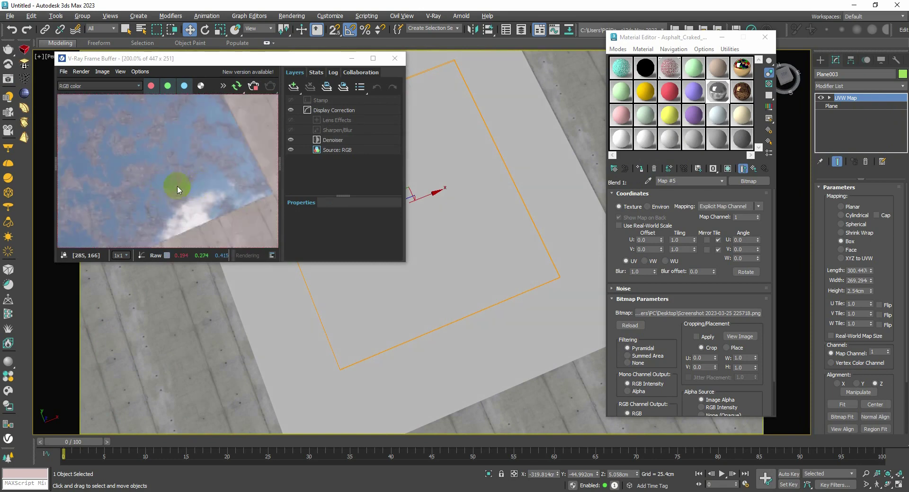
pyautogui.moveTo(478, 202); pyautogui.dragTo(512, 184, button='middle')
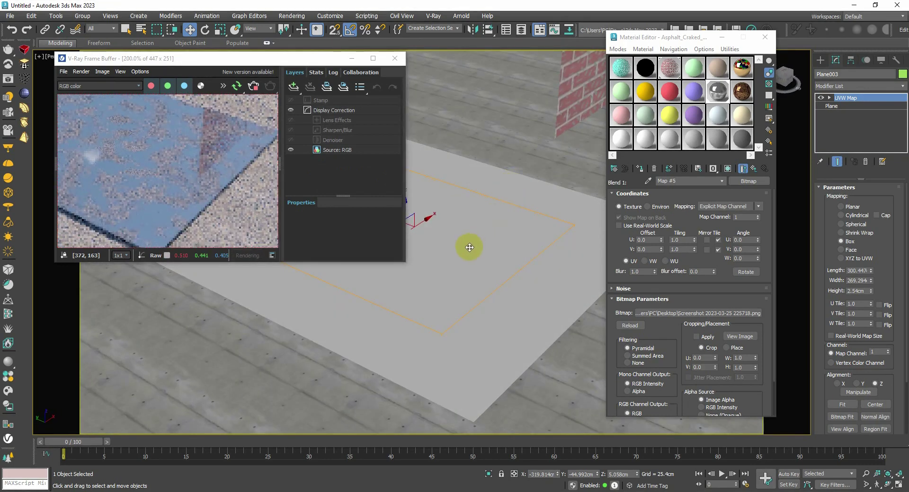
pyautogui.keyDown('alt'); pyautogui.moveTo(469, 247); pyautogui.dragTo(455, 275, button='middle'); pyautogui.keyUp('alt')
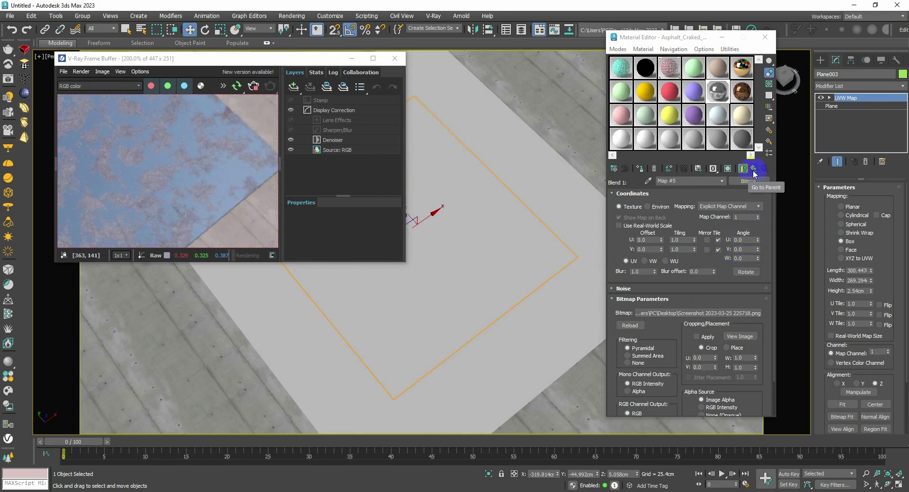
# Replace the first coat's blend amount bitmap with a710506c81762ff85f4594c6b11424ba.jpg from the Desktop and check the pattern in the render
pyautogui.click(752, 170)
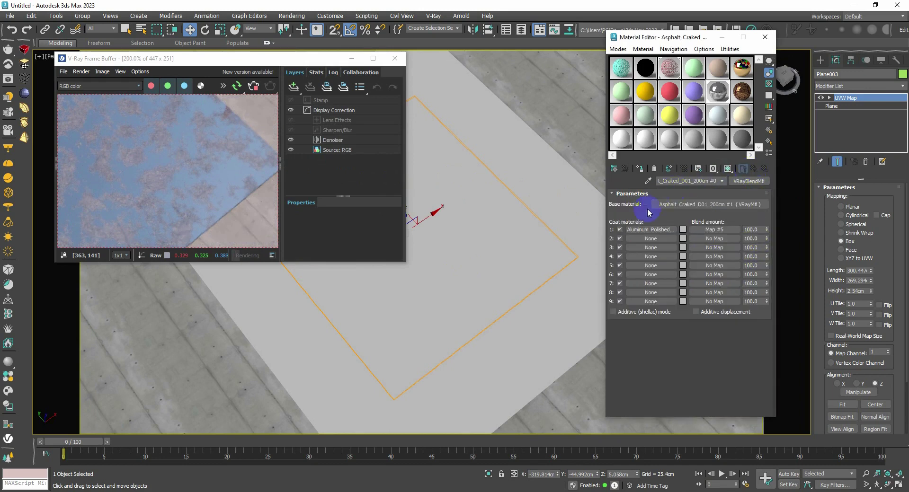
pyautogui.click(724, 231)
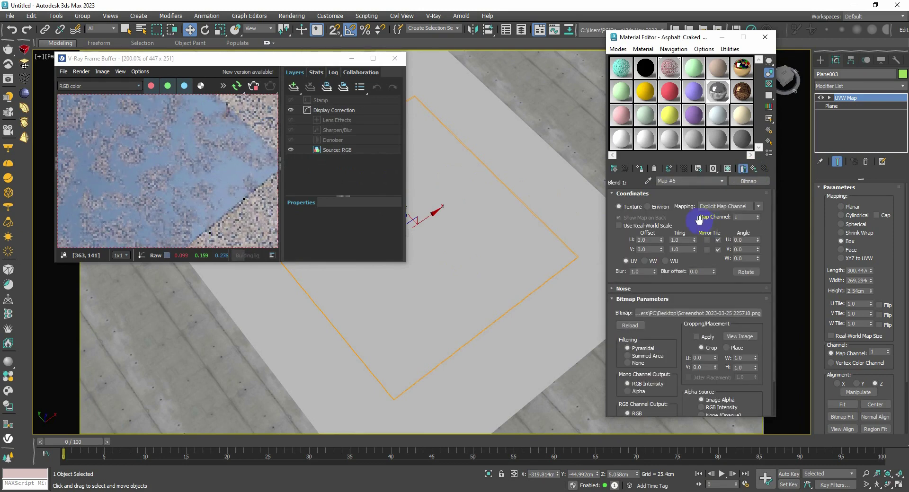
pyautogui.click(744, 182)
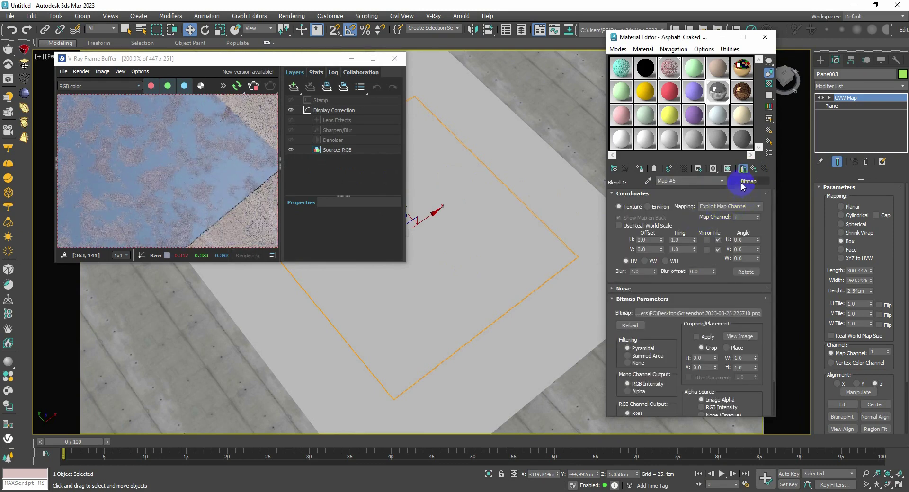
pyautogui.doubleClick(583, 152)
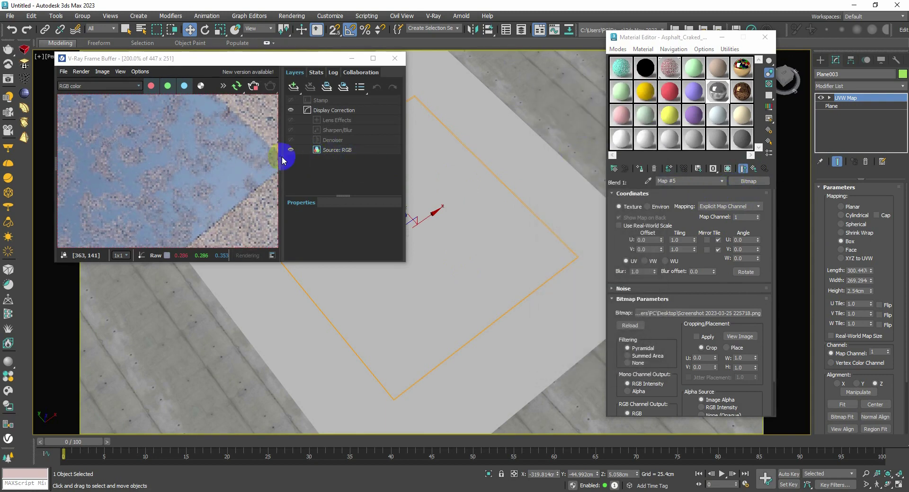
pyautogui.scroll(-6, 395, 81)
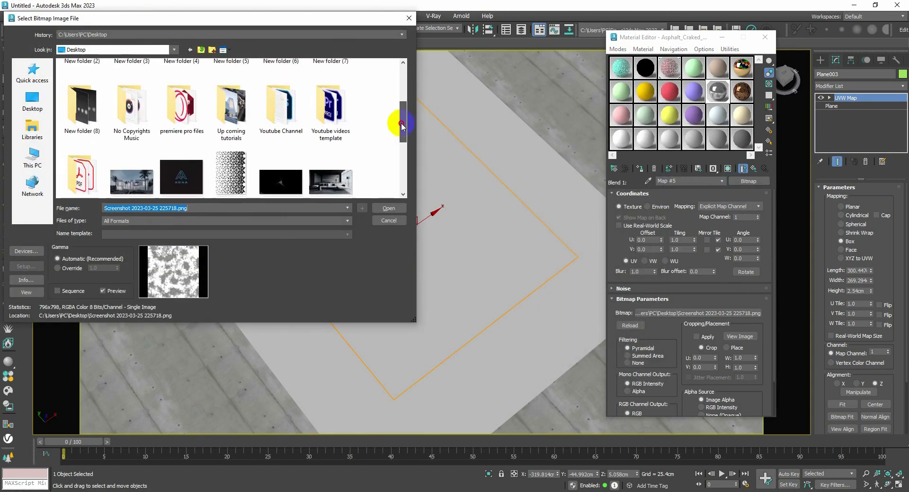
pyautogui.click(237, 144)
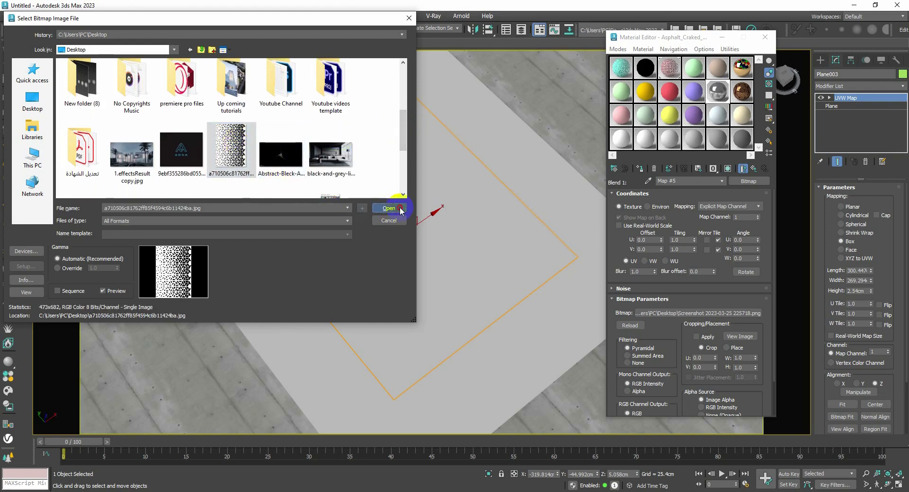
pyautogui.click(400, 209)
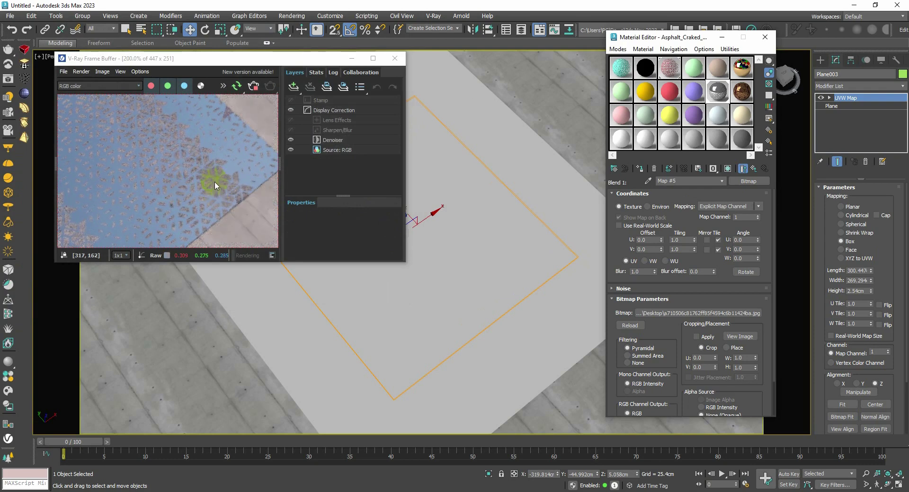
pyautogui.scroll(1, 214, 185)
pyautogui.scroll(-1, 194, 161)
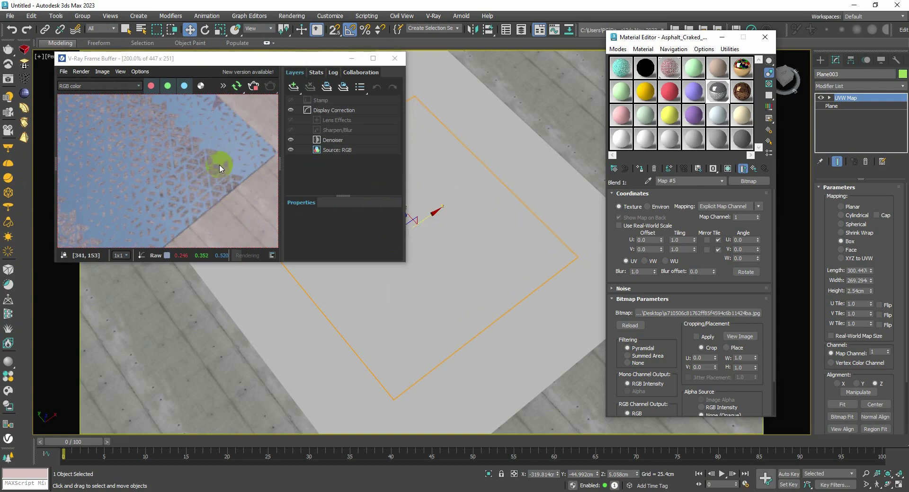
# Stop the interactive render and close the V-Ray Frame Buffer and the Material Editor
pyautogui.click(754, 169)
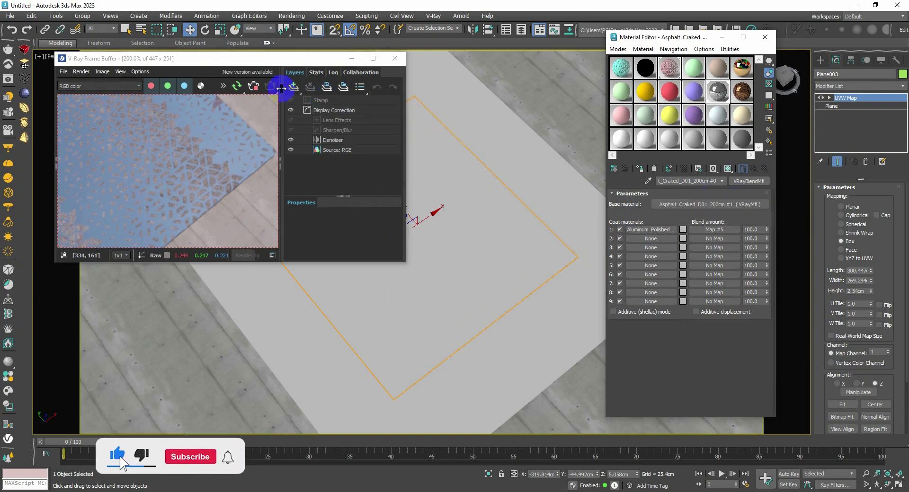
pyautogui.click(254, 87)
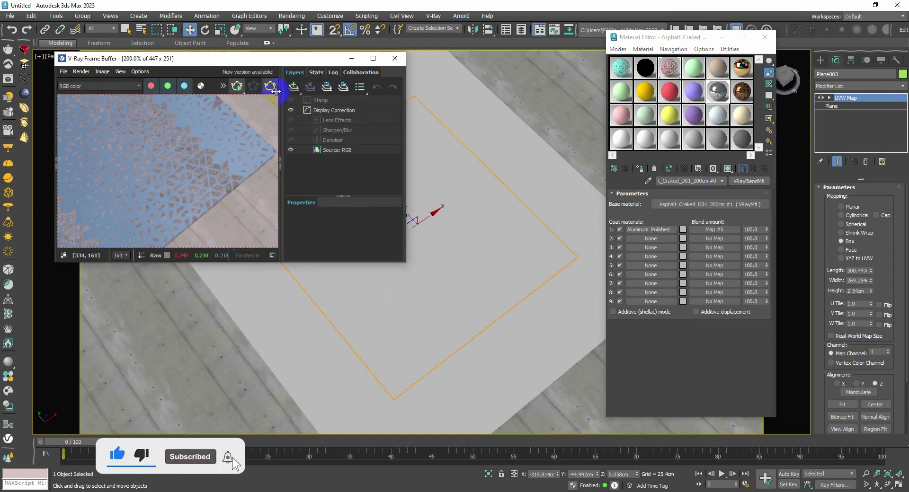
pyautogui.click(395, 58)
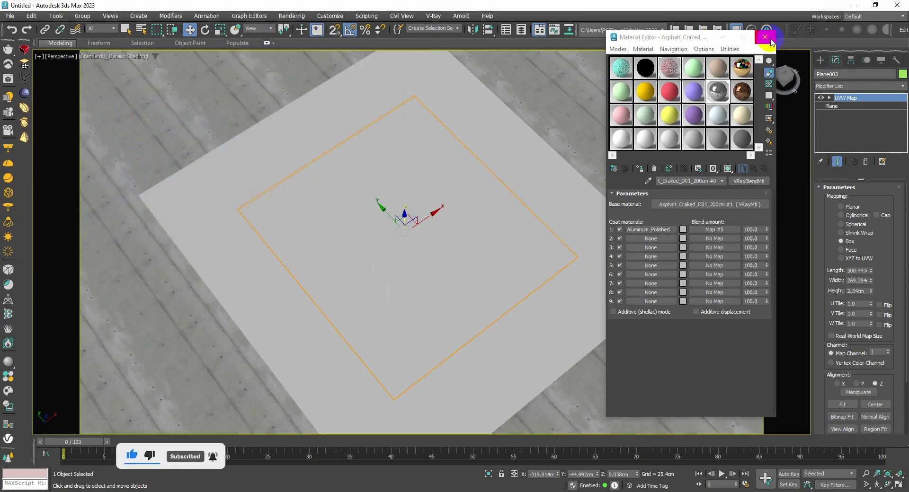
pyautogui.click(764, 37)
pyautogui.scroll(-5, 545, 251)
pyautogui.moveTo(538, 249)
pyautogui.keyDown('alt'); pyautogui.mouseDown(button='middle')
pyautogui.moveTo(524, 221)
pyautogui.moveTo(546, 202)
pyautogui.moveTo(553, 240)
pyautogui.mouseUp(button='middle'); pyautogui.keyUp('alt')
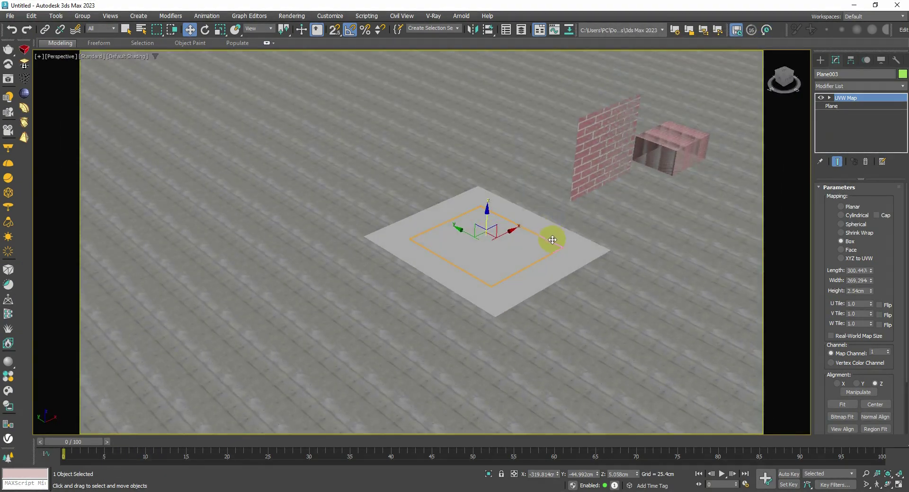